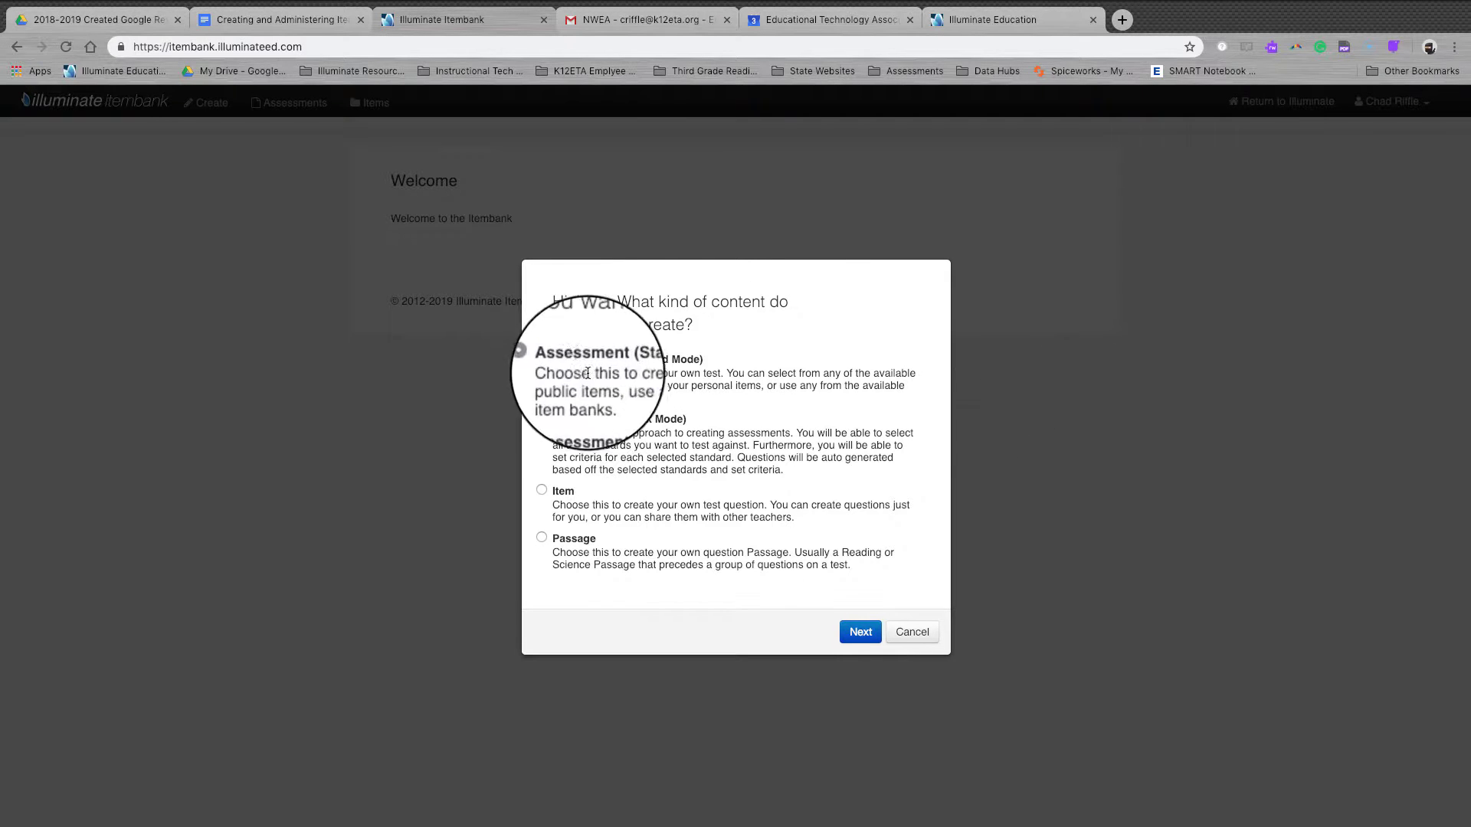
Step: Create a Standard Mode assessment named "2018-2019 WSESD Writing Practice Assessment Grade 6" and save its basic information
{"action": "left_click", "coordinate": [855, 638]}
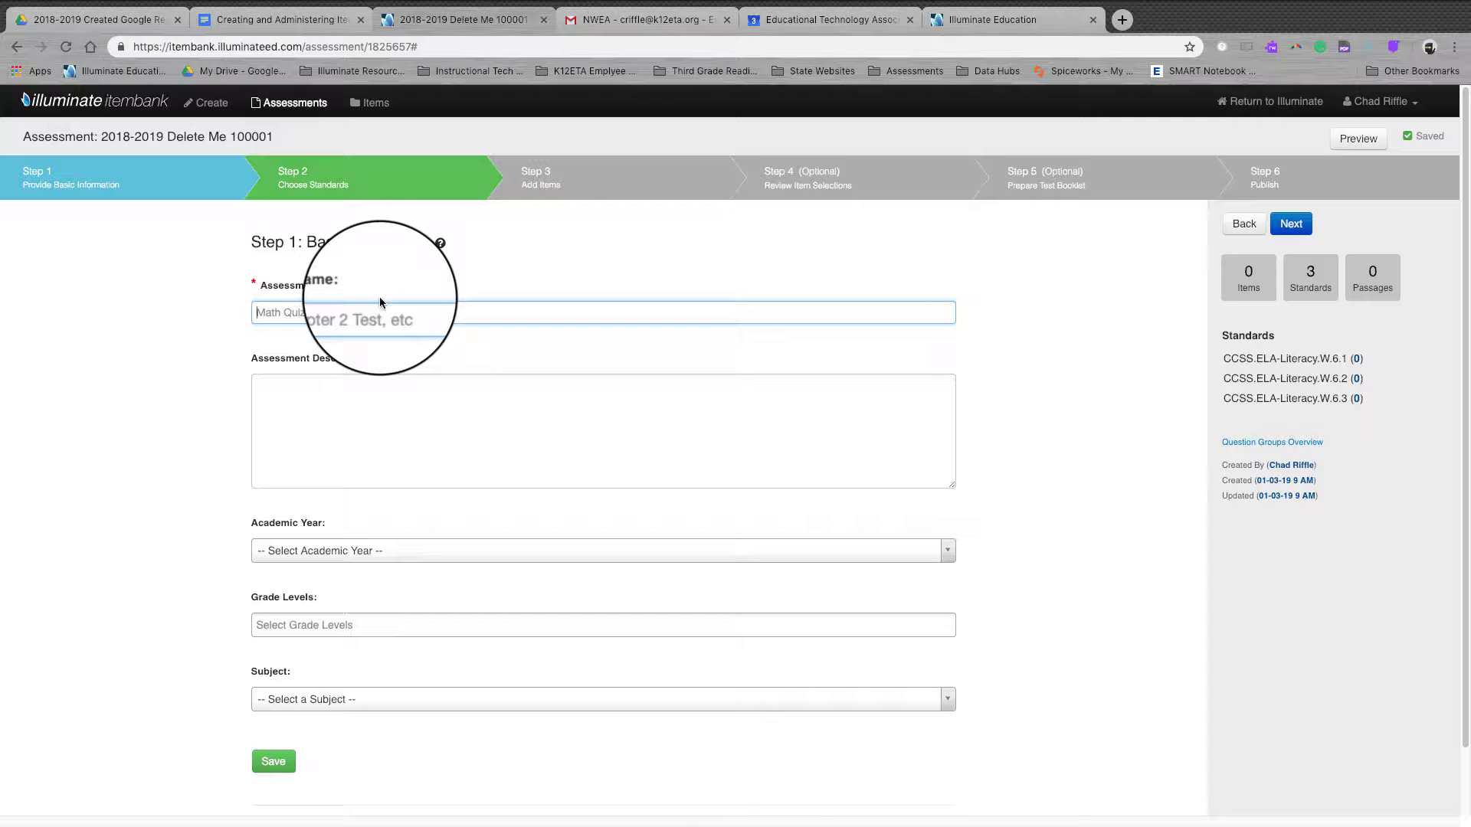
{"action": "type", "text": "2018-2019 WESD Writing Practice Assessment Grade 6"}
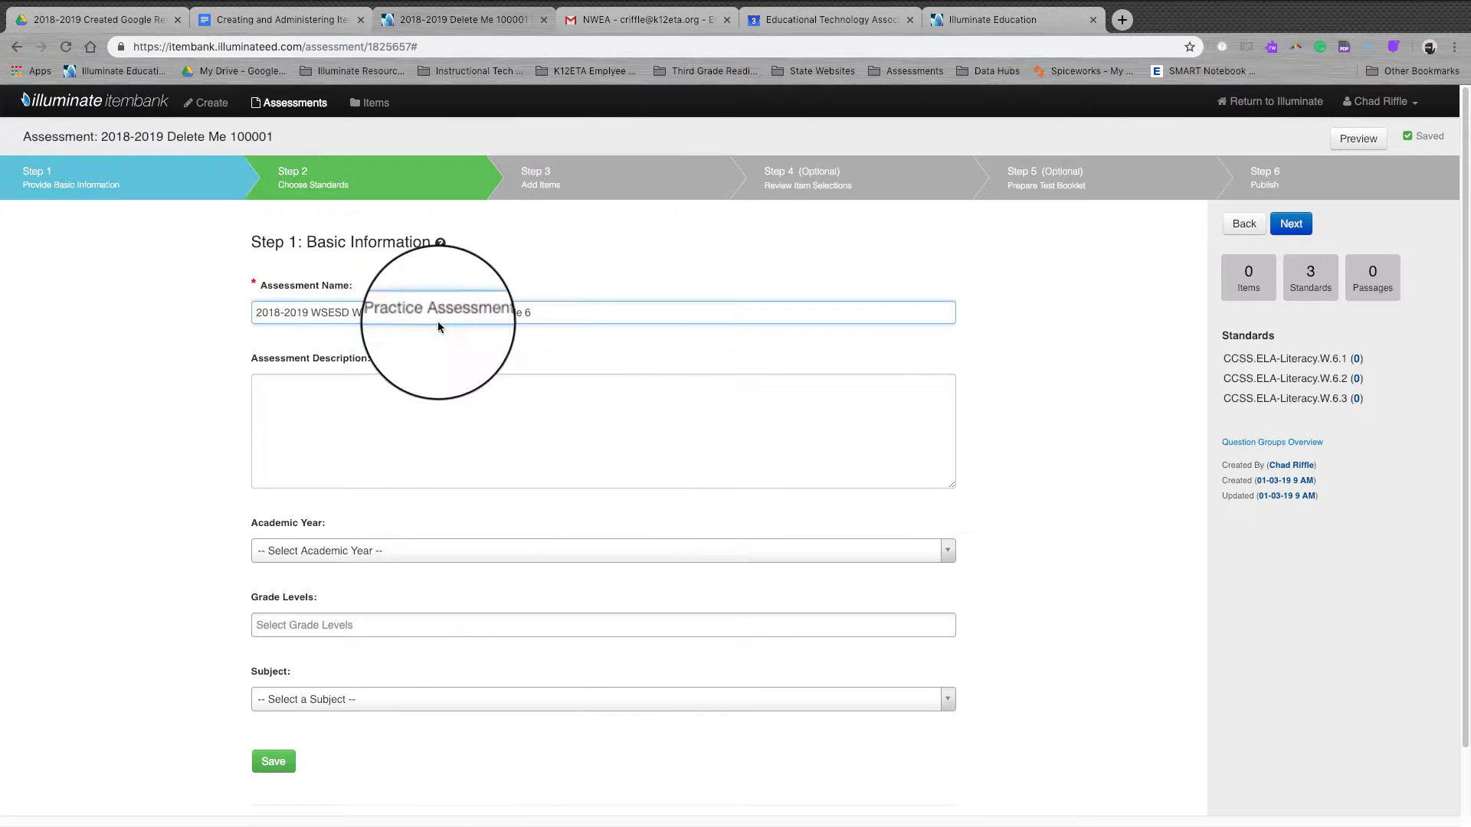
{"action": "left_click", "coordinate": [273, 760]}
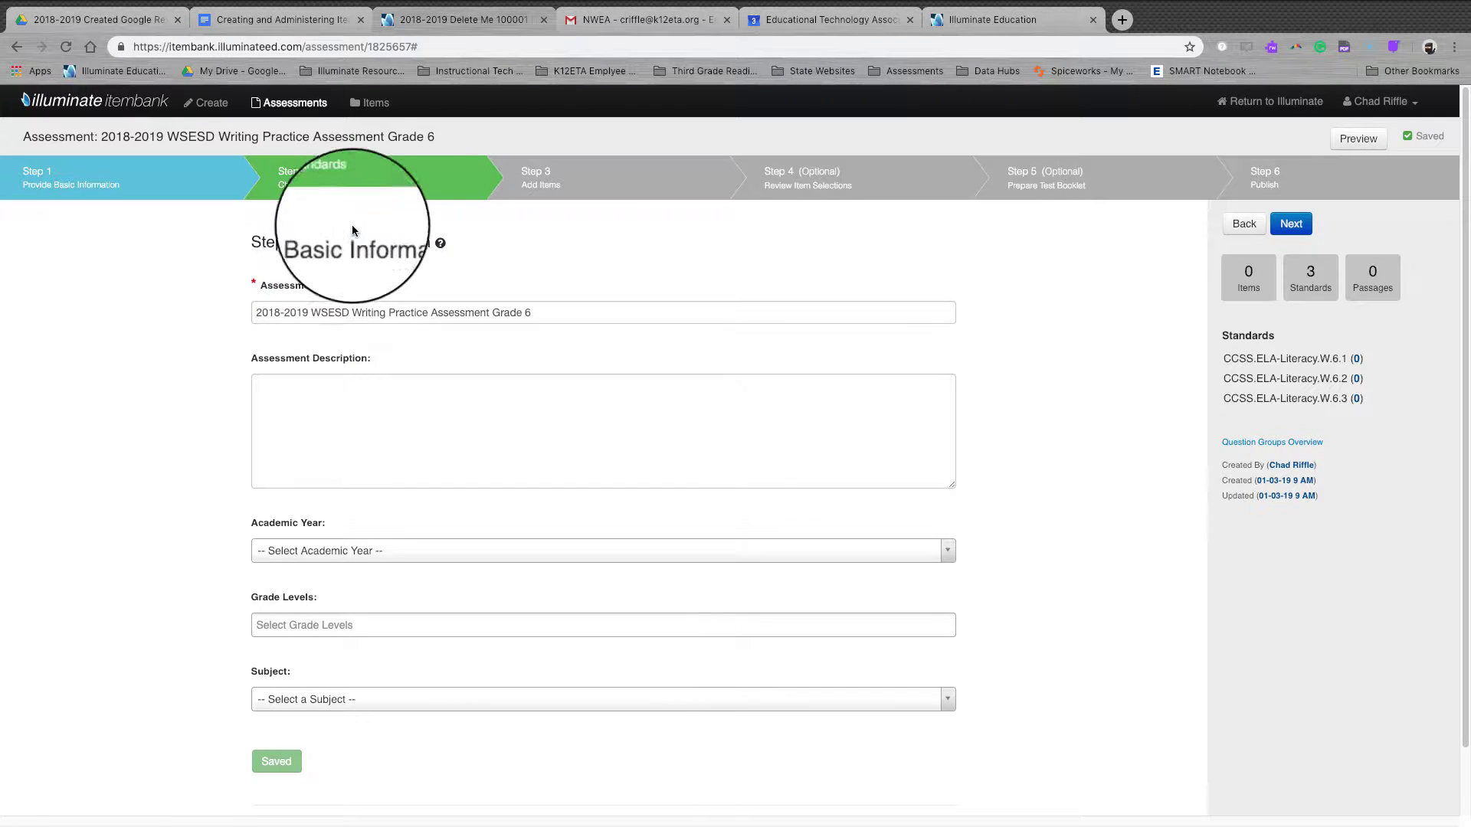
Step: Filter the assessment standards to Michigan's Common Core State Academic Standards, English Language Arts (2010), Grade 6 English Language Arts
{"action": "left_click", "coordinate": [373, 197]}
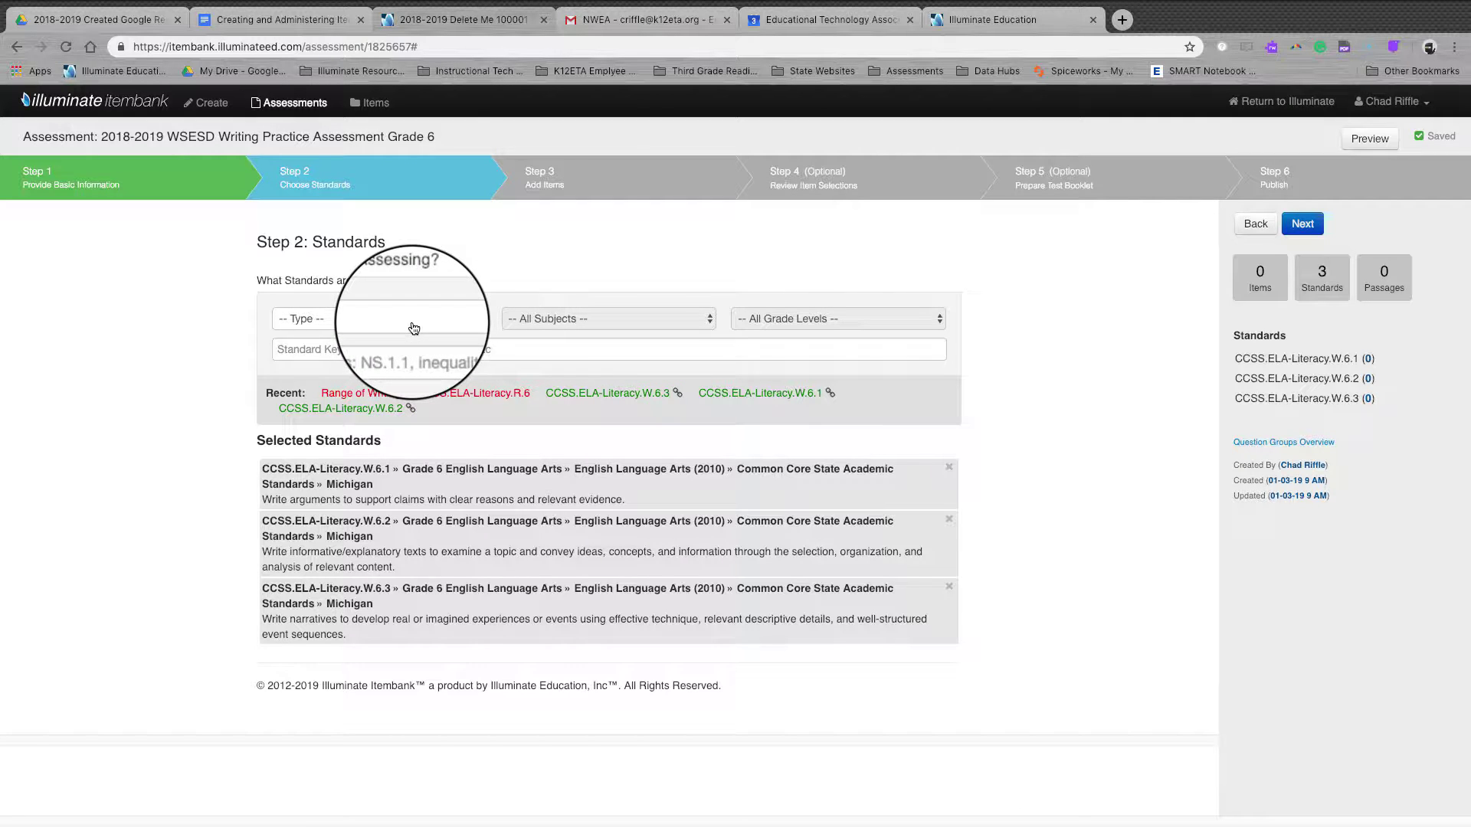
{"action": "left_click", "coordinate": [413, 328]}
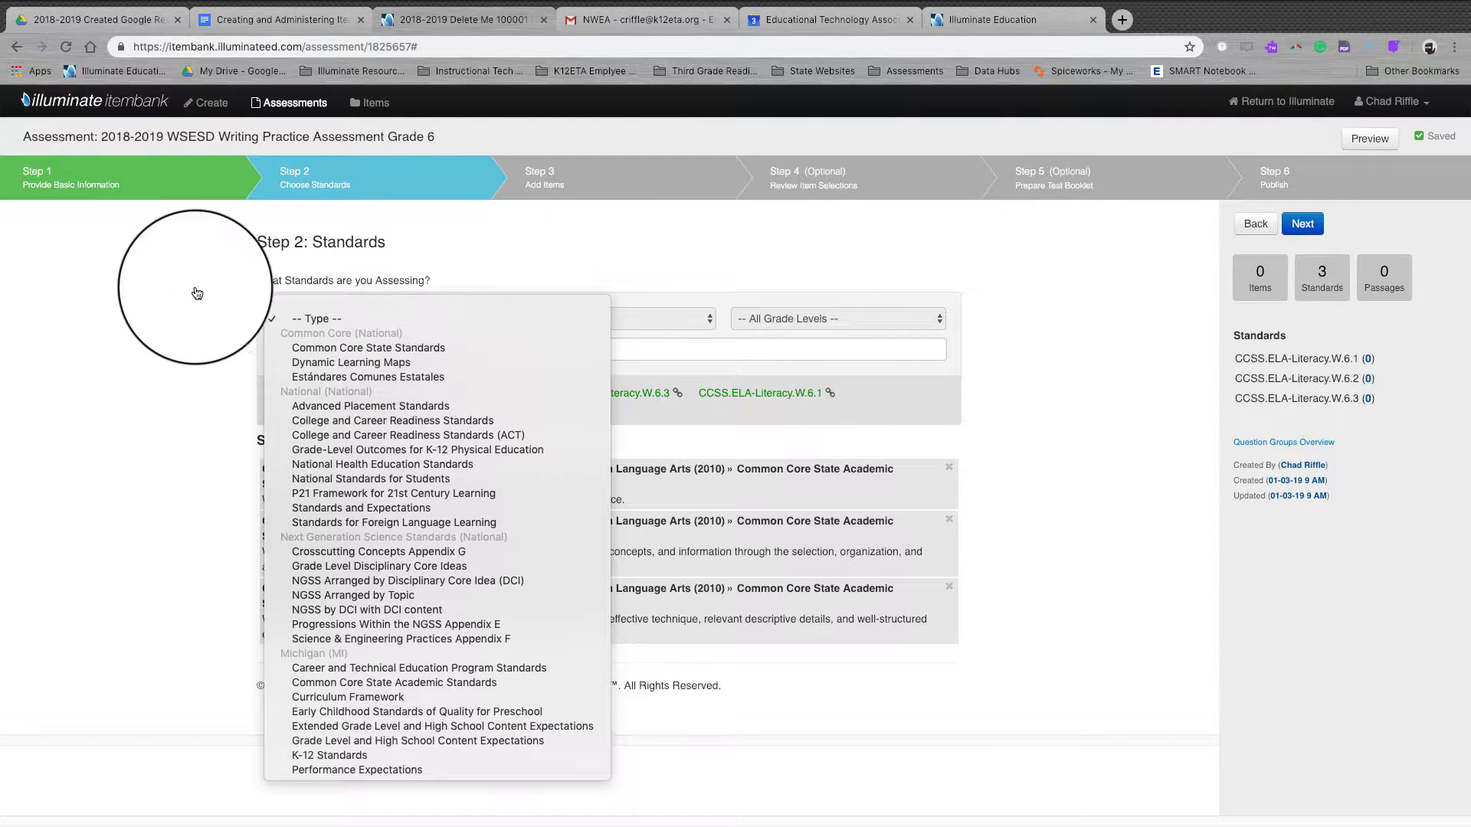
{"action": "left_click", "coordinate": [291, 317]}
{"action": "left_click", "coordinate": [319, 321]}
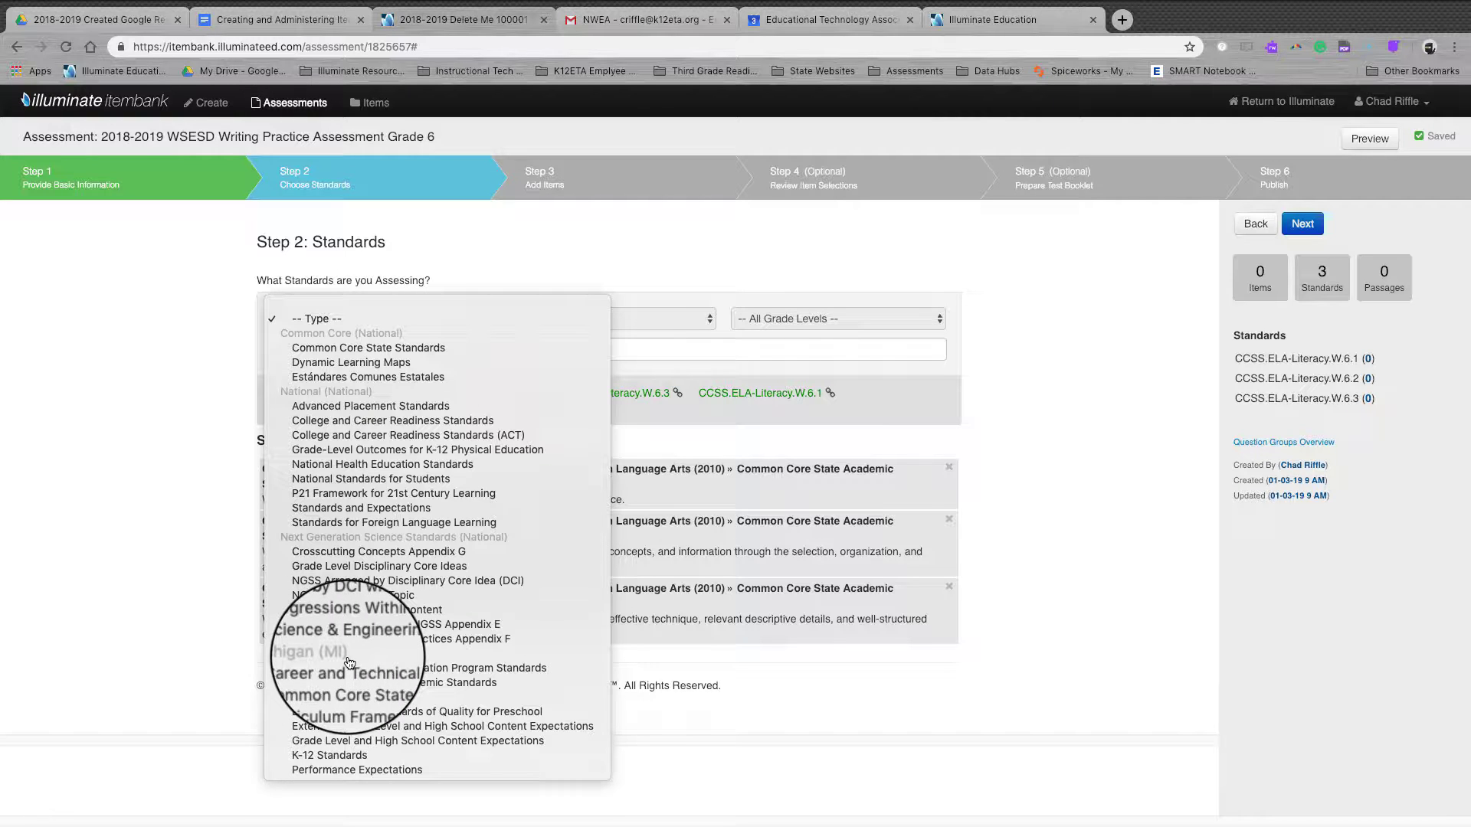
{"action": "left_click", "coordinate": [380, 689]}
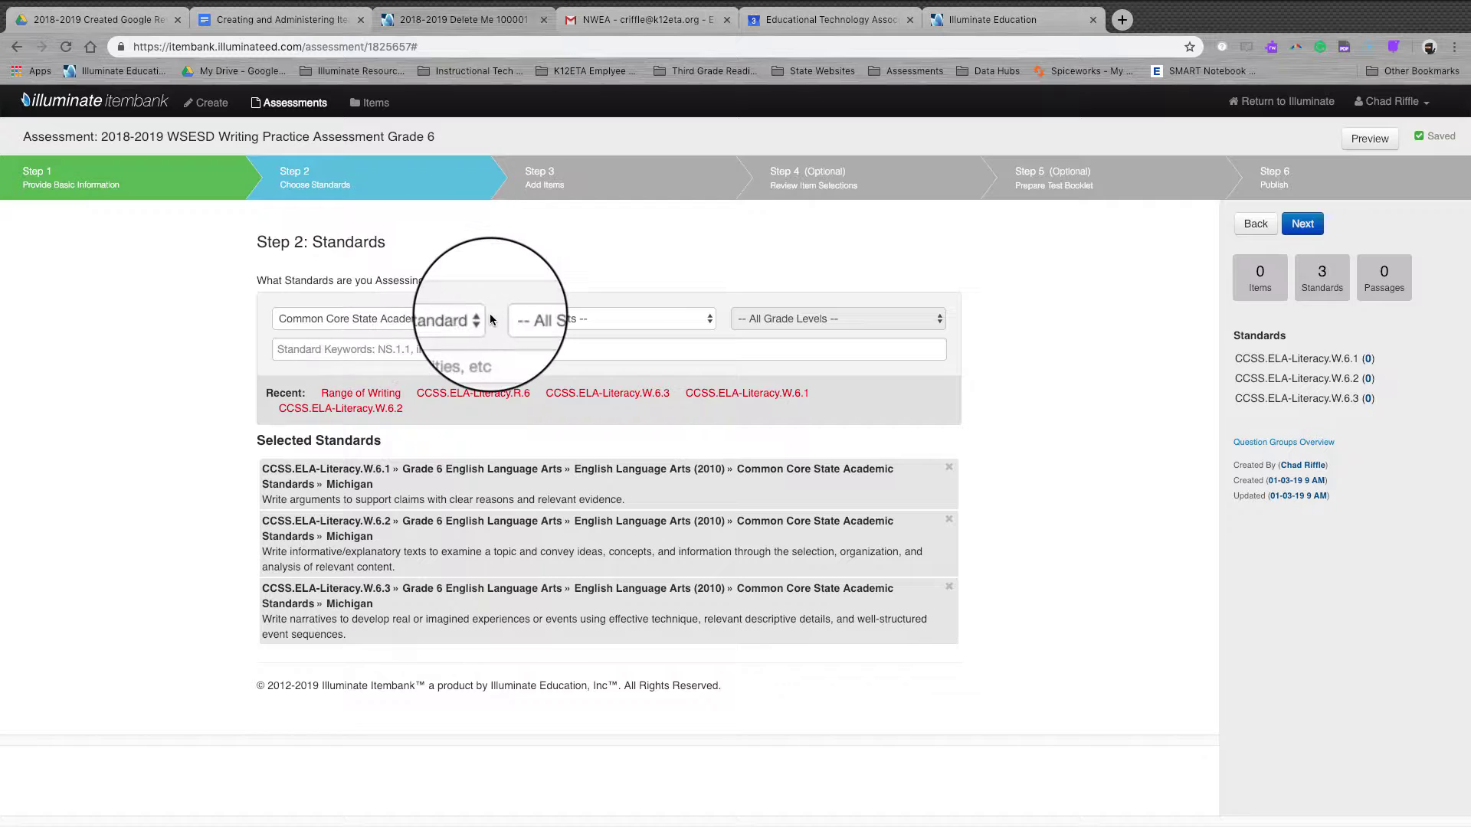
{"action": "left_click", "coordinate": [613, 320]}
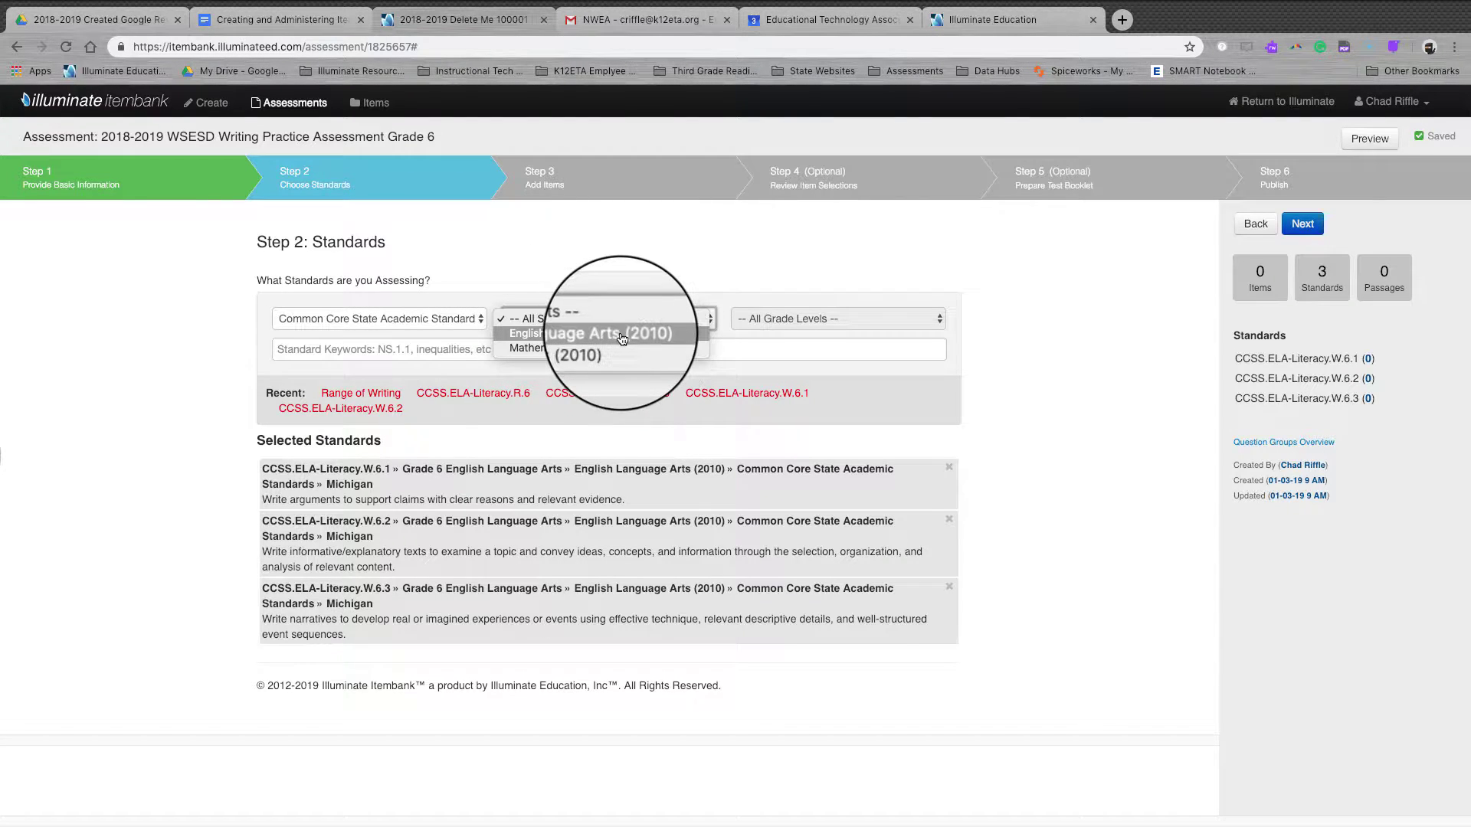
{"action": "left_click", "coordinate": [622, 340]}
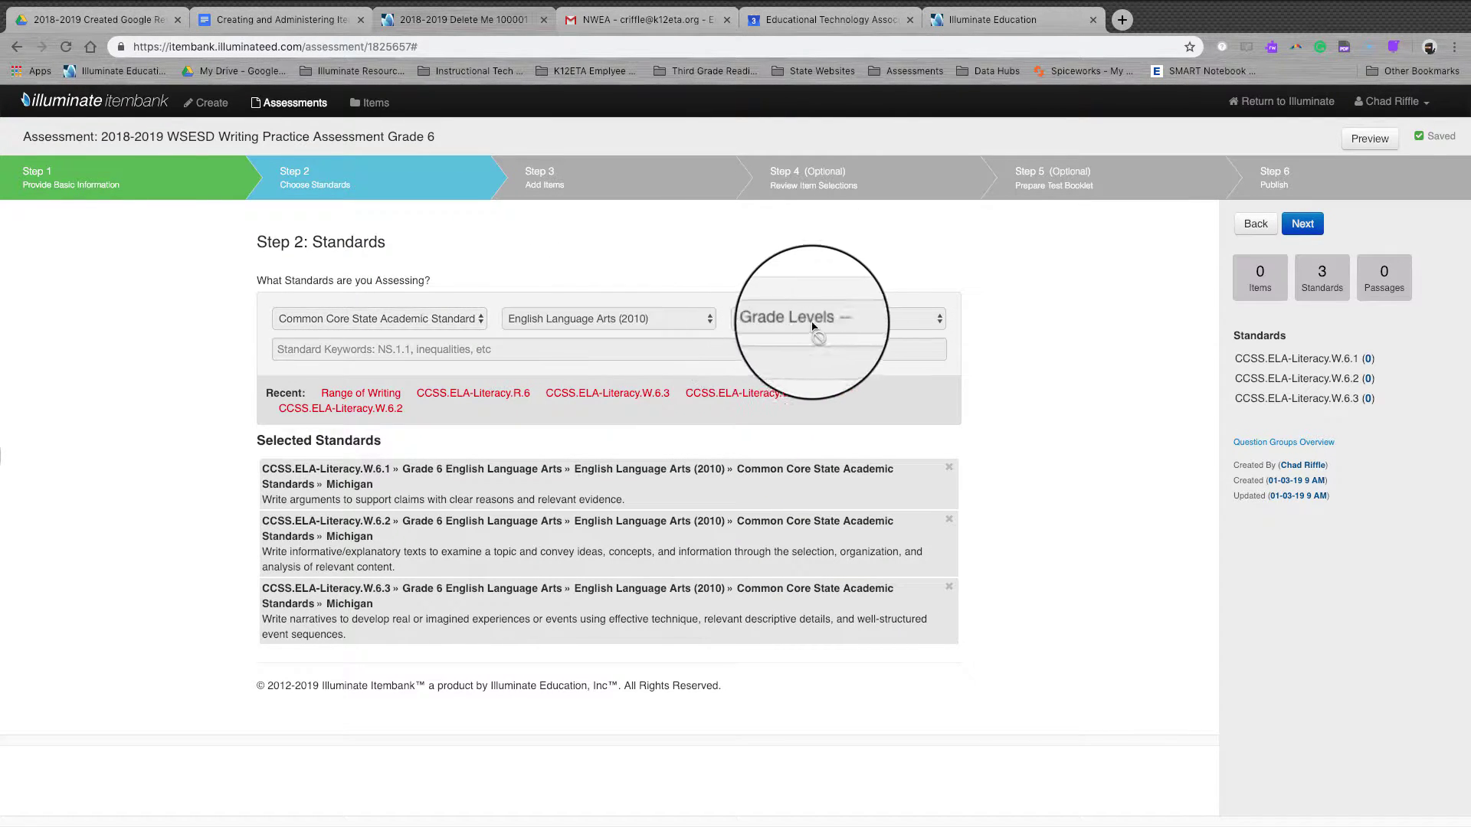
{"action": "left_click", "coordinate": [831, 319]}
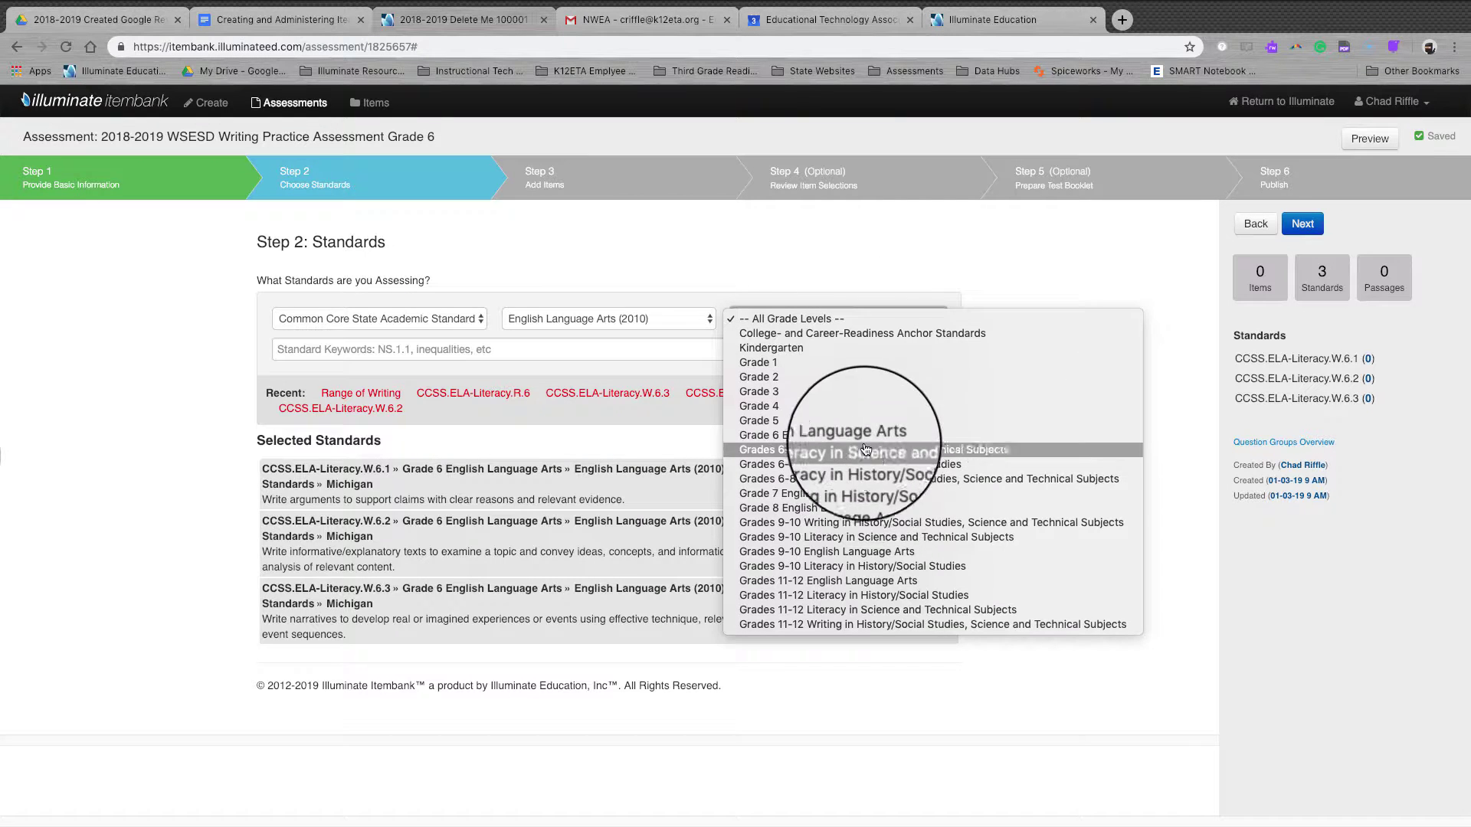
{"action": "left_click", "coordinate": [842, 435]}
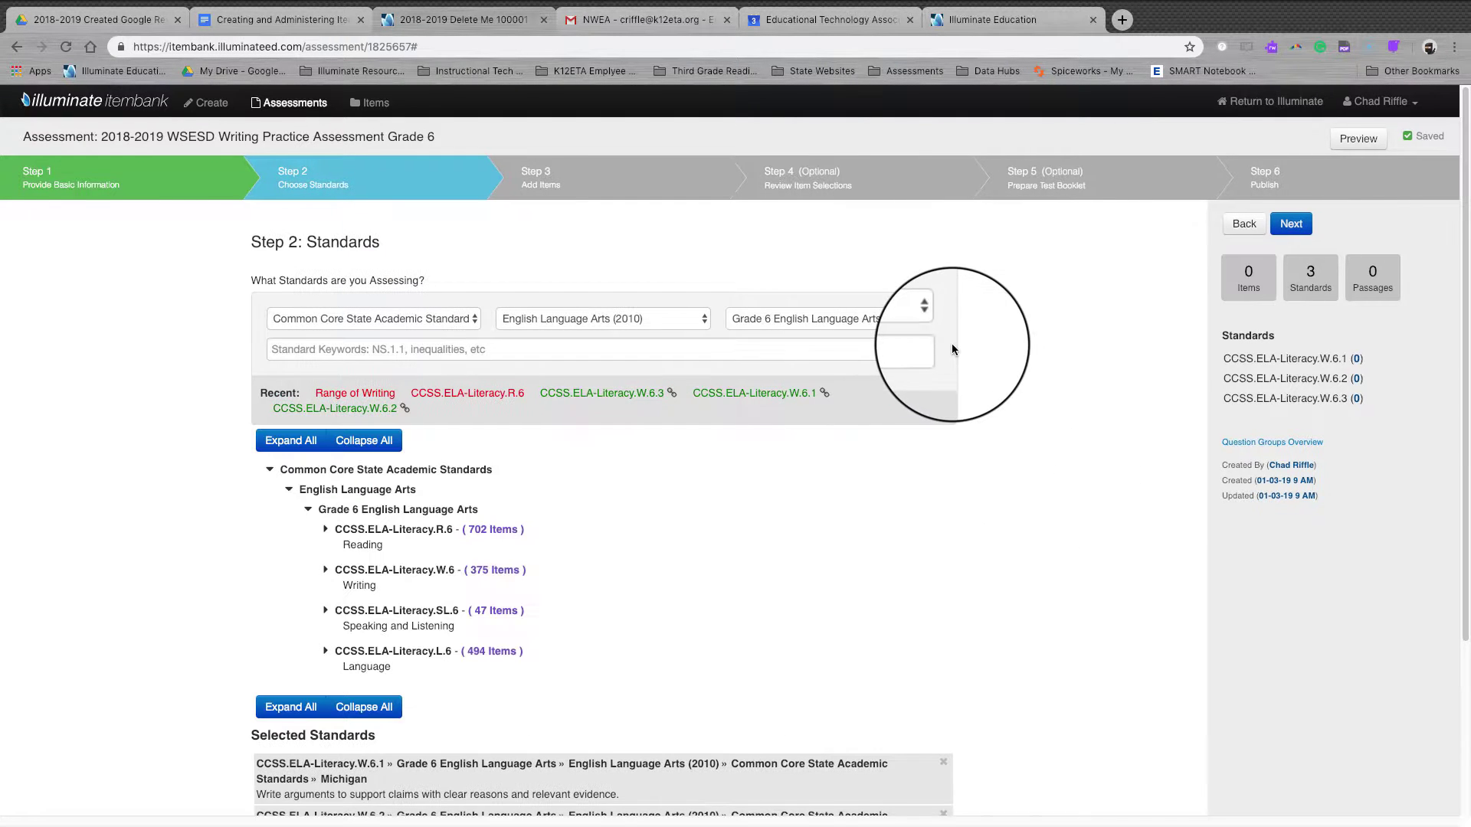
Step: Add the Text Types and Purposes standard from the CCSS.ELA-Literacy.W.6 writing group to the assessment
{"action": "scroll", "coordinate": [377, 558], "scroll_direction": "down", "scroll_amount": 1}
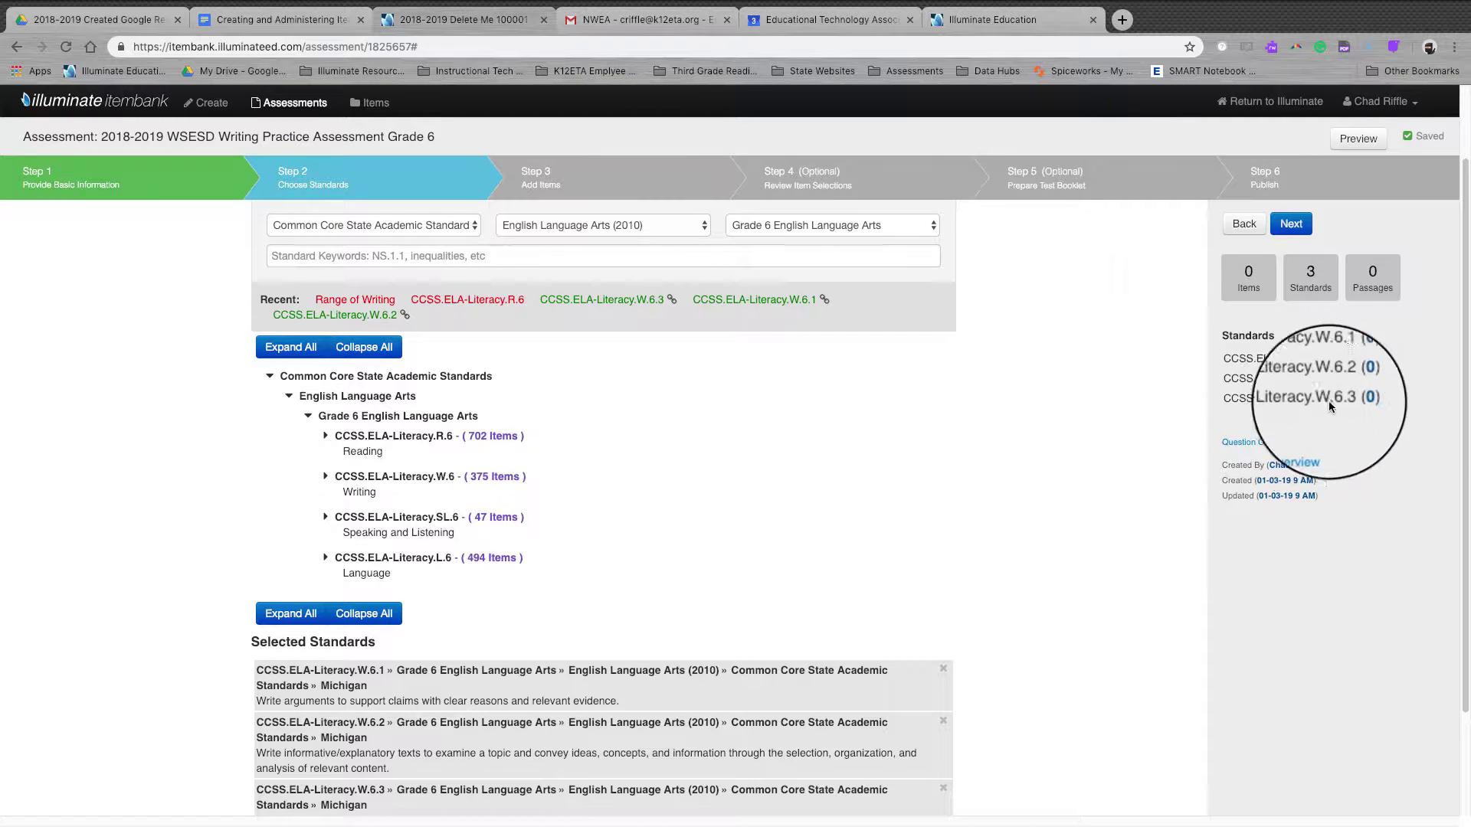
{"action": "mouse_move", "coordinate": [1320, 402]}
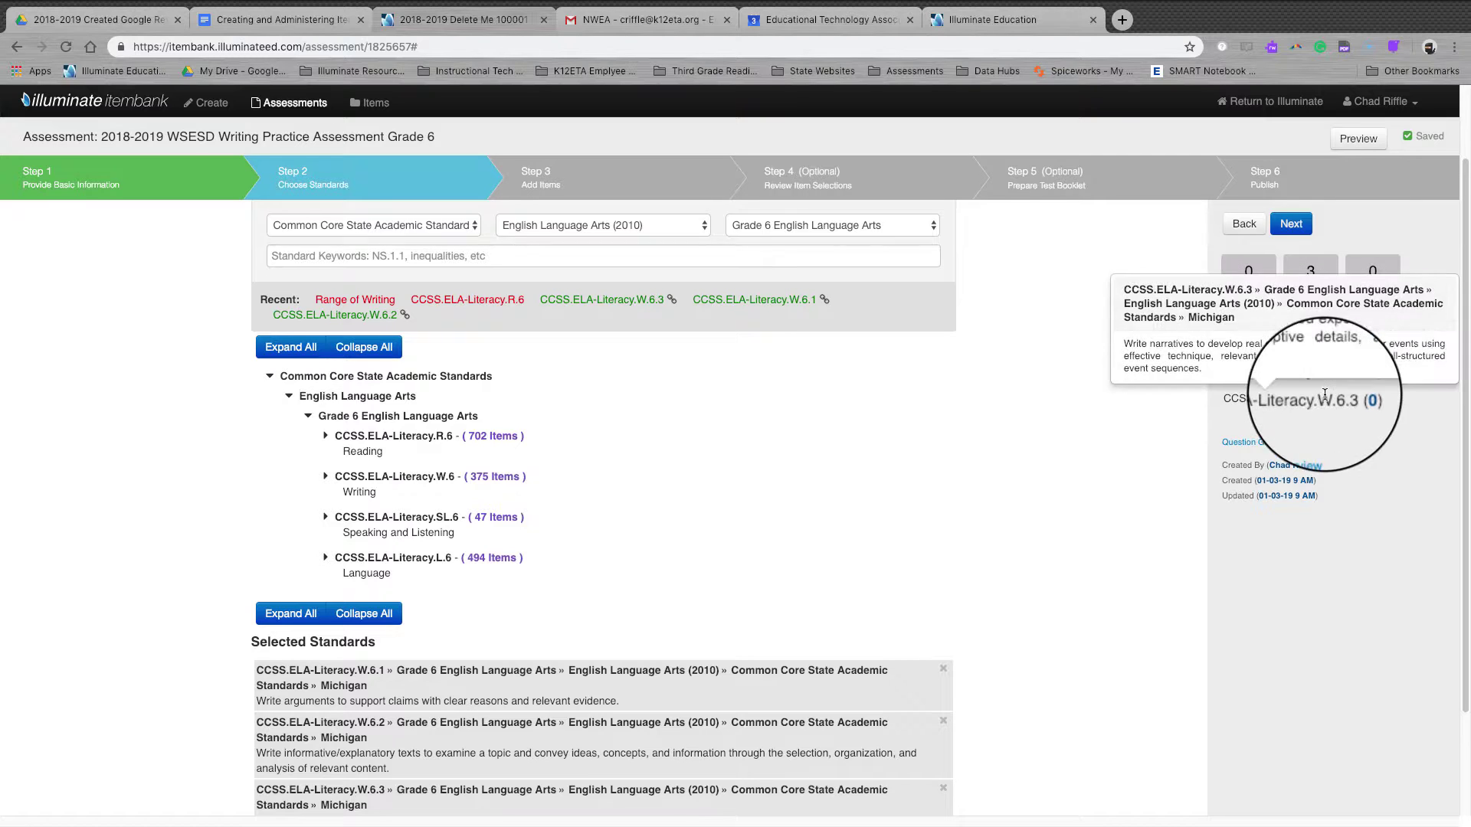
{"action": "left_click", "coordinate": [328, 479]}
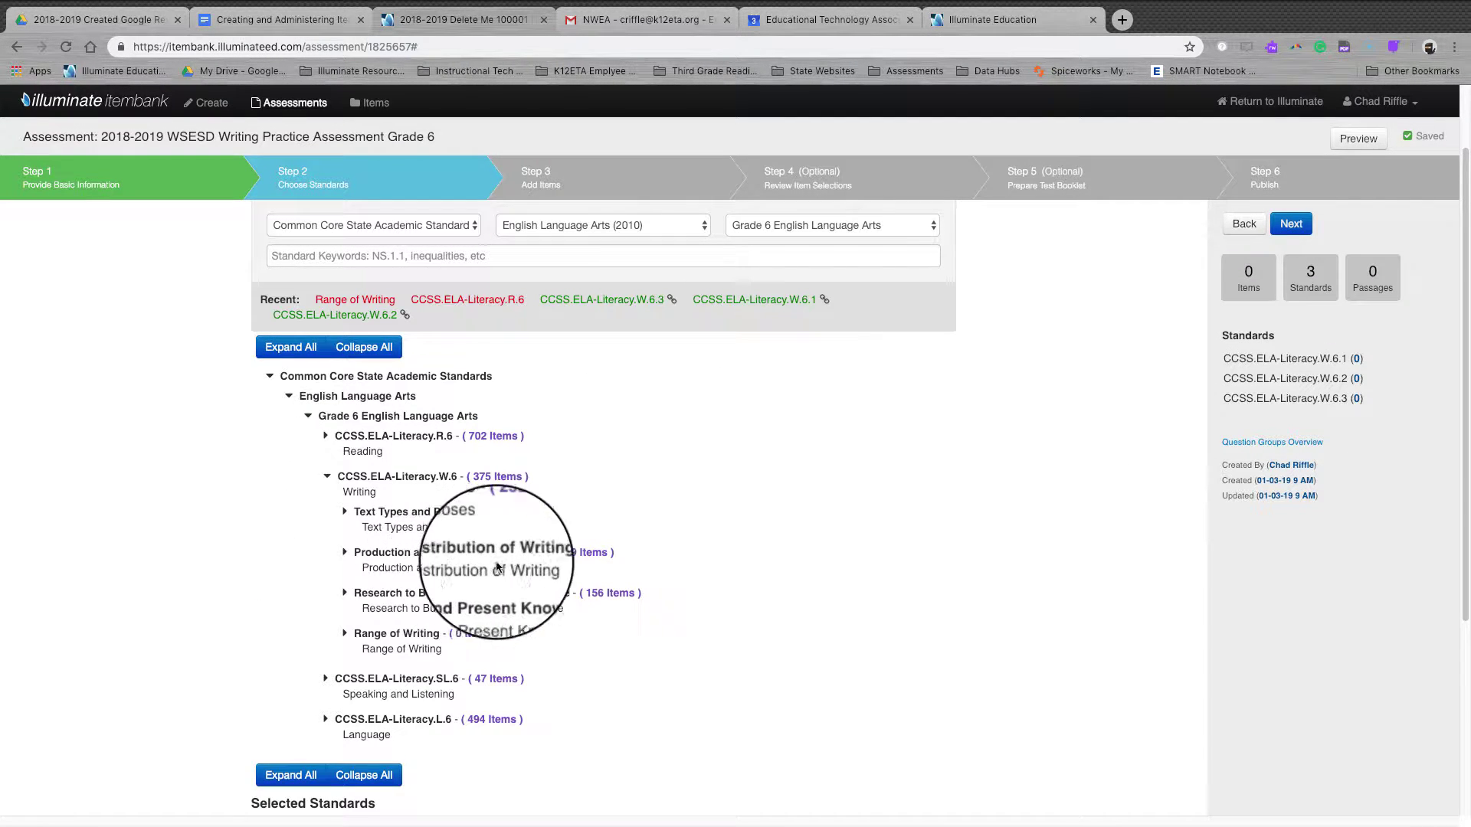
{"action": "left_click", "coordinate": [429, 511]}
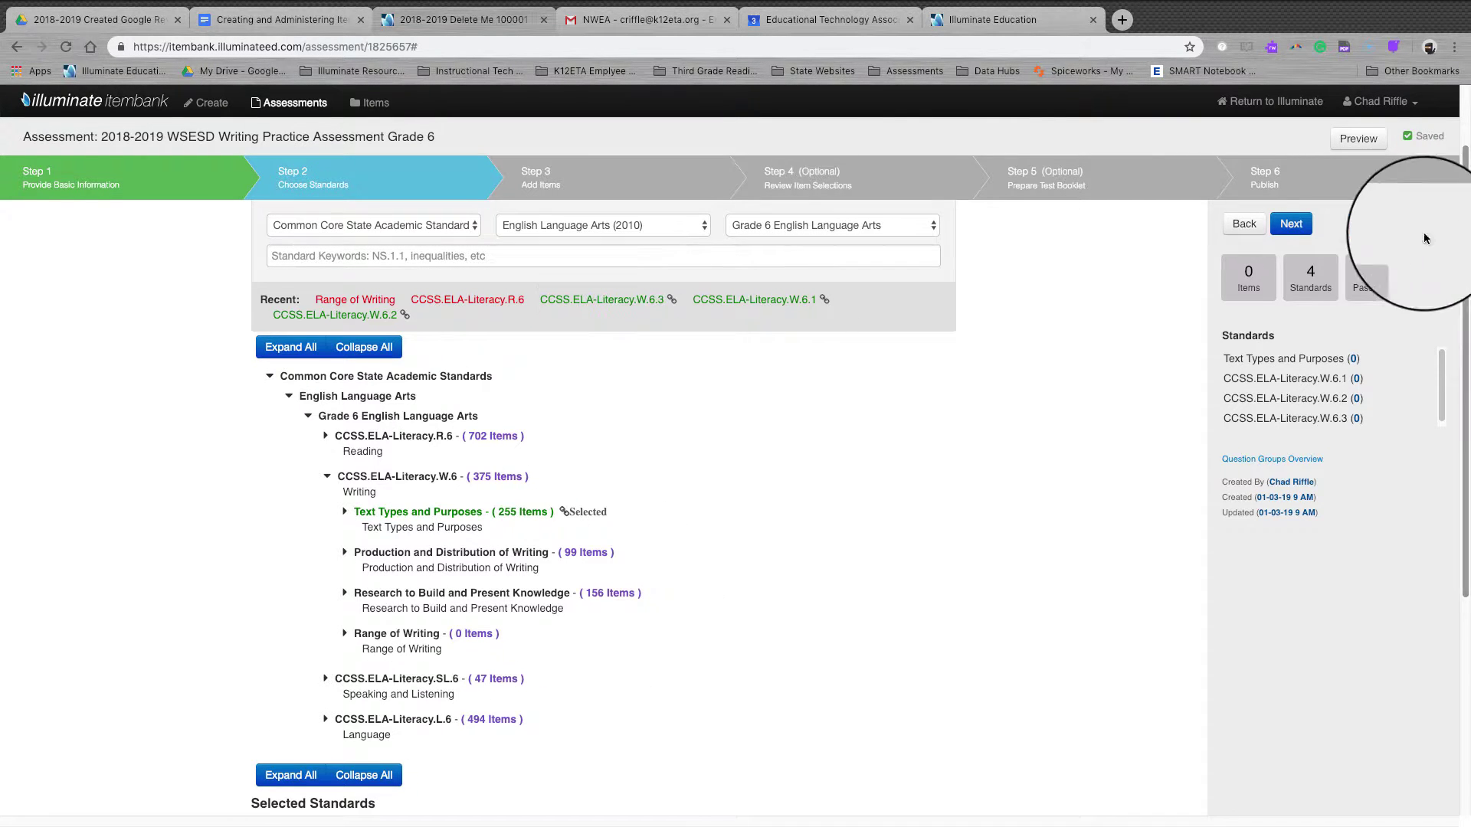
Step: Proceed to adding items and search the My Items / Passages, Inspect and PASST K-12 Social Studies item banks
{"action": "left_click", "coordinate": [1290, 223]}
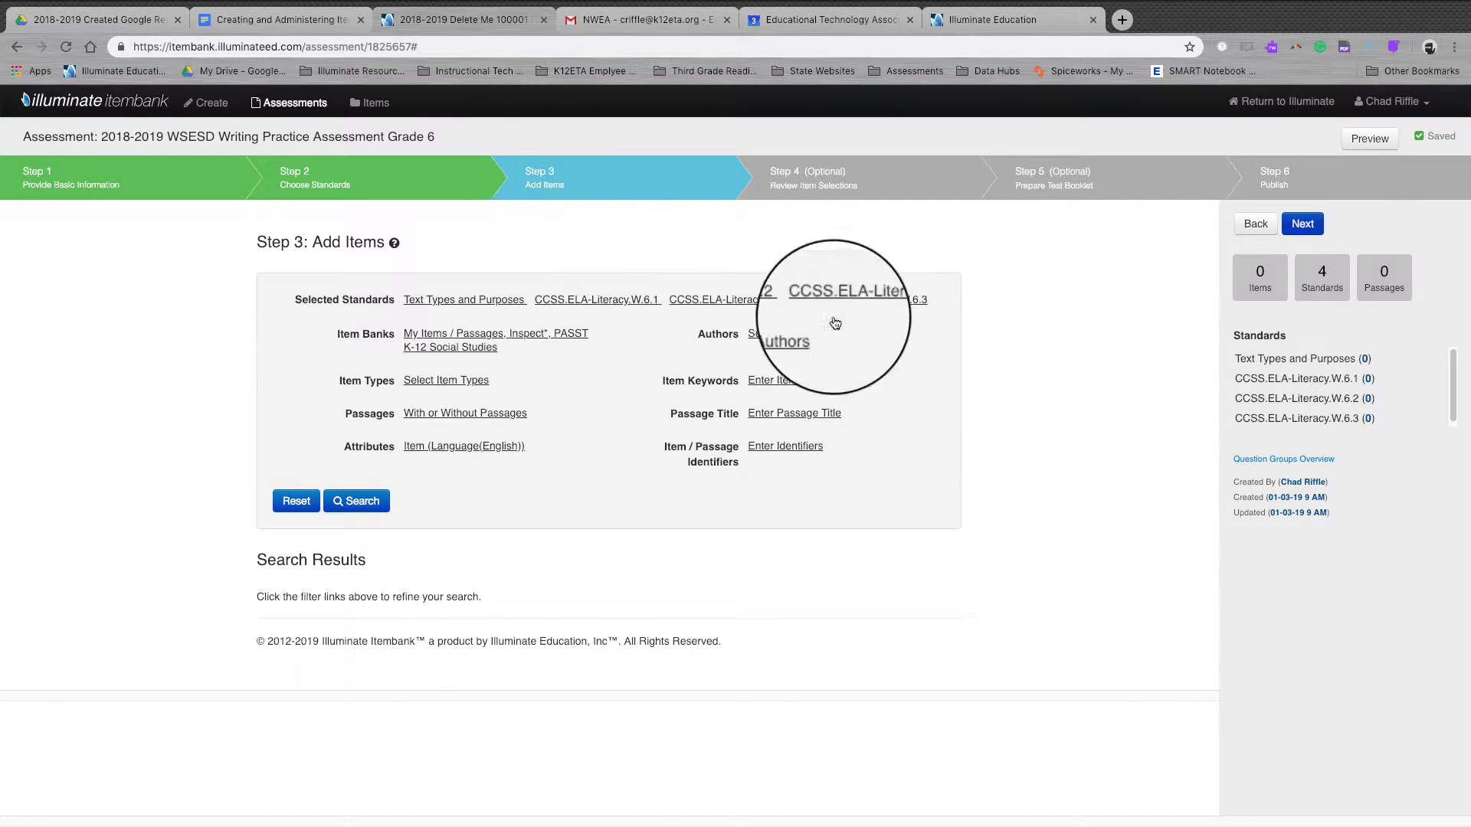
{"action": "left_click", "coordinate": [458, 345]}
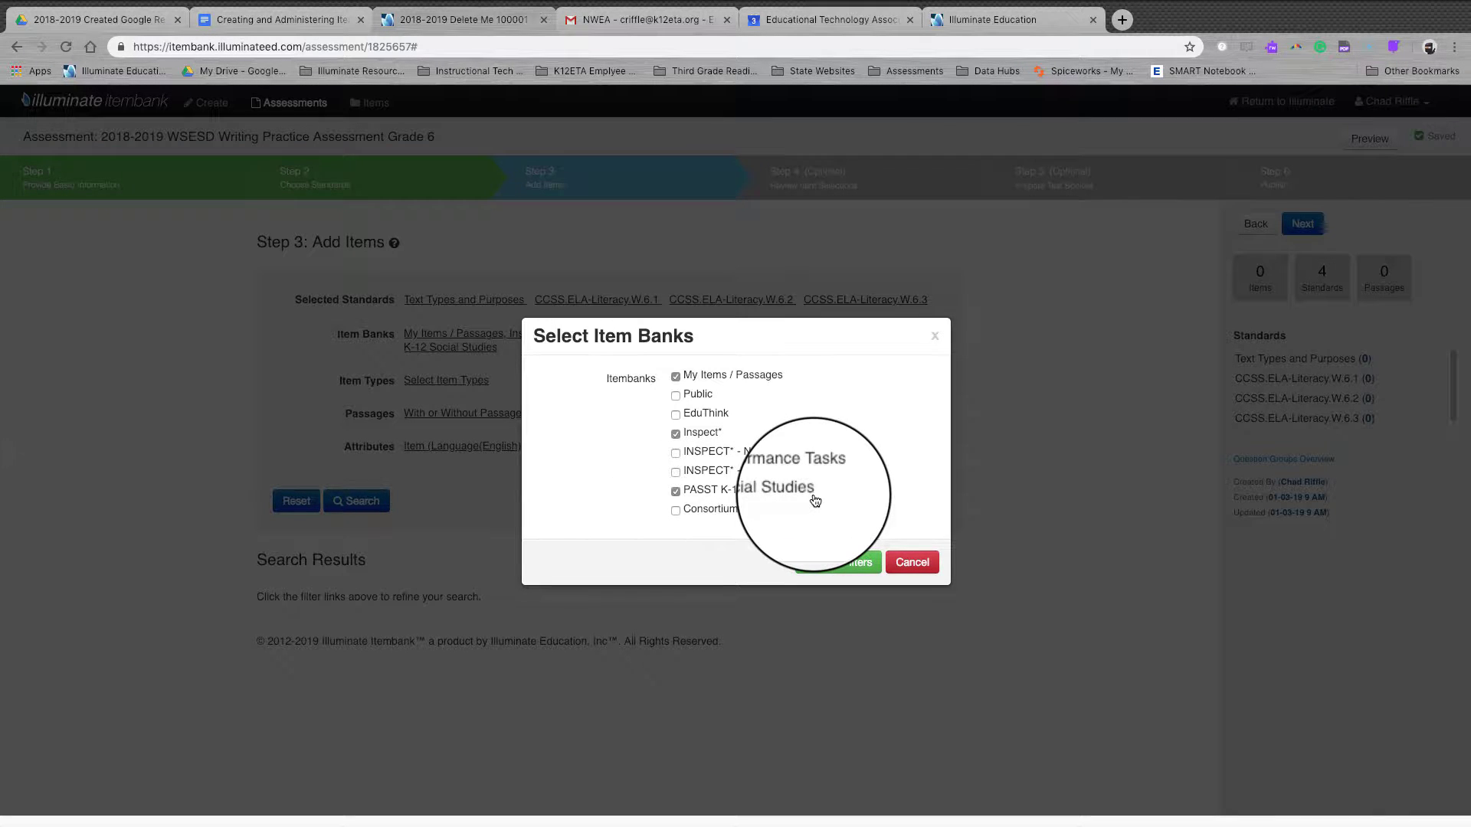
{"action": "left_click", "coordinate": [839, 566]}
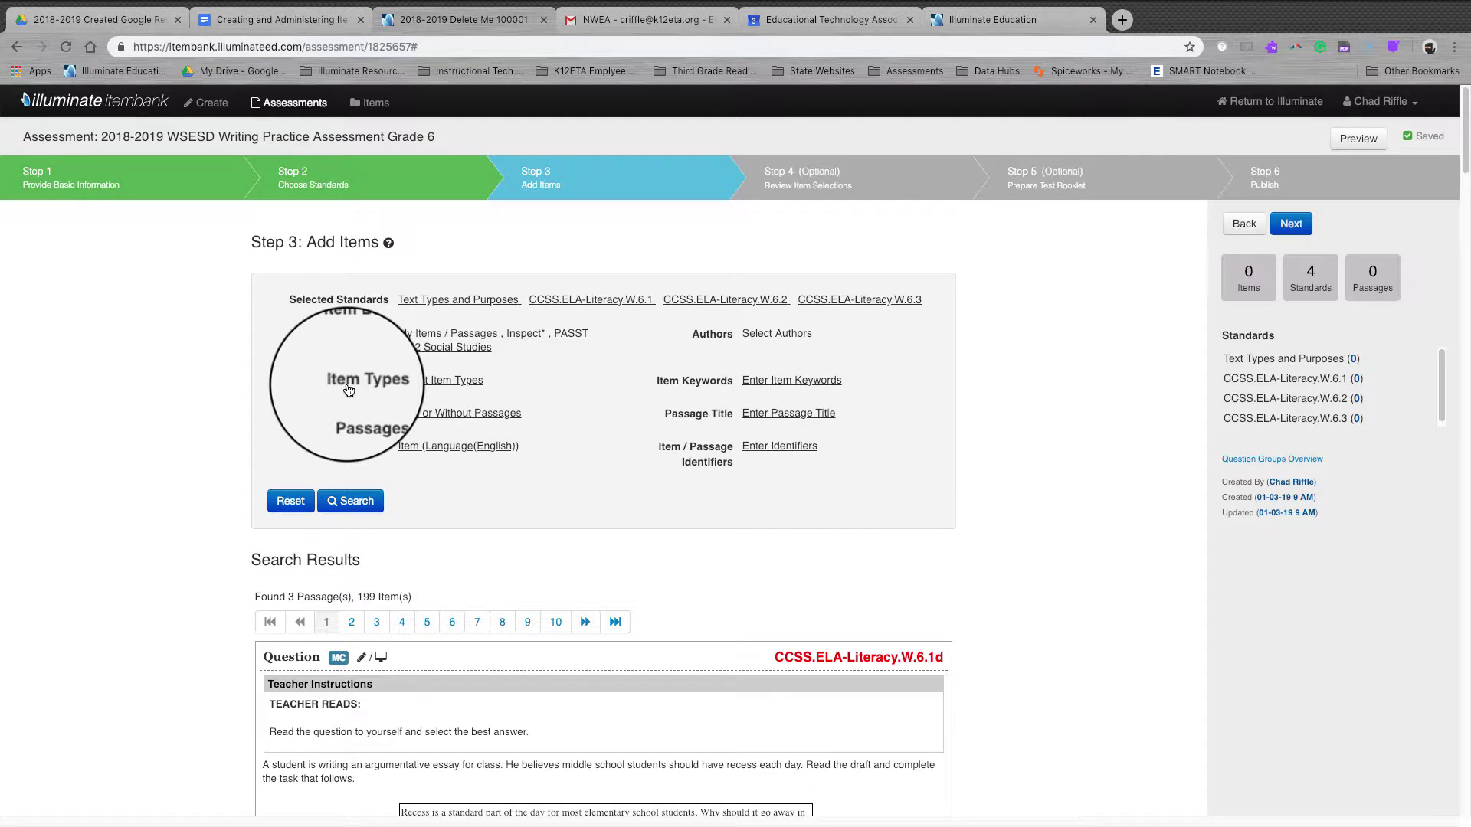
Step: Filter the search to Constructed Response items and look through the first matching questions
{"action": "left_click", "coordinate": [440, 380]}
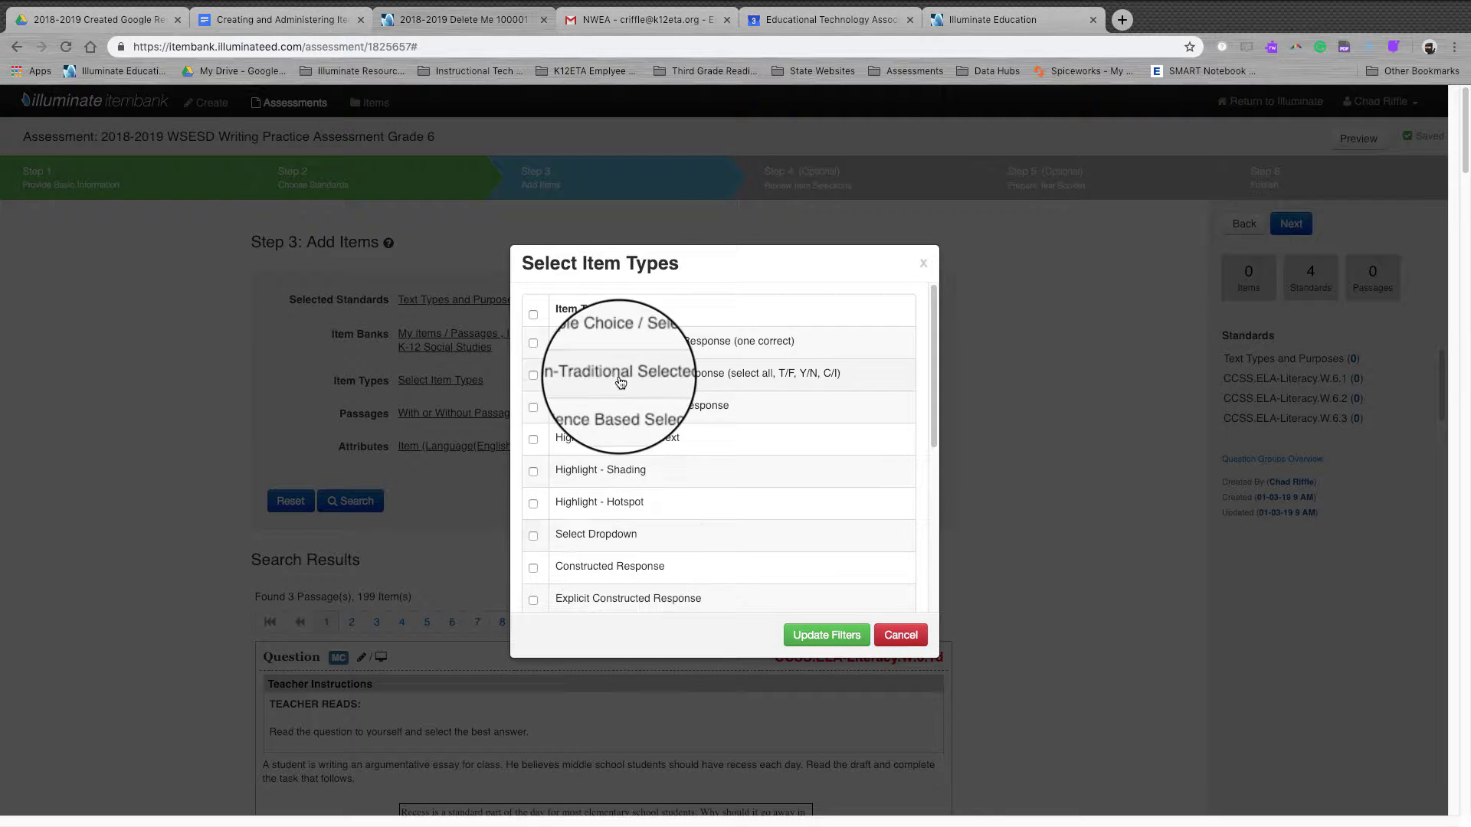
{"action": "scroll", "coordinate": [639, 550], "scroll_direction": "down", "scroll_amount": 3}
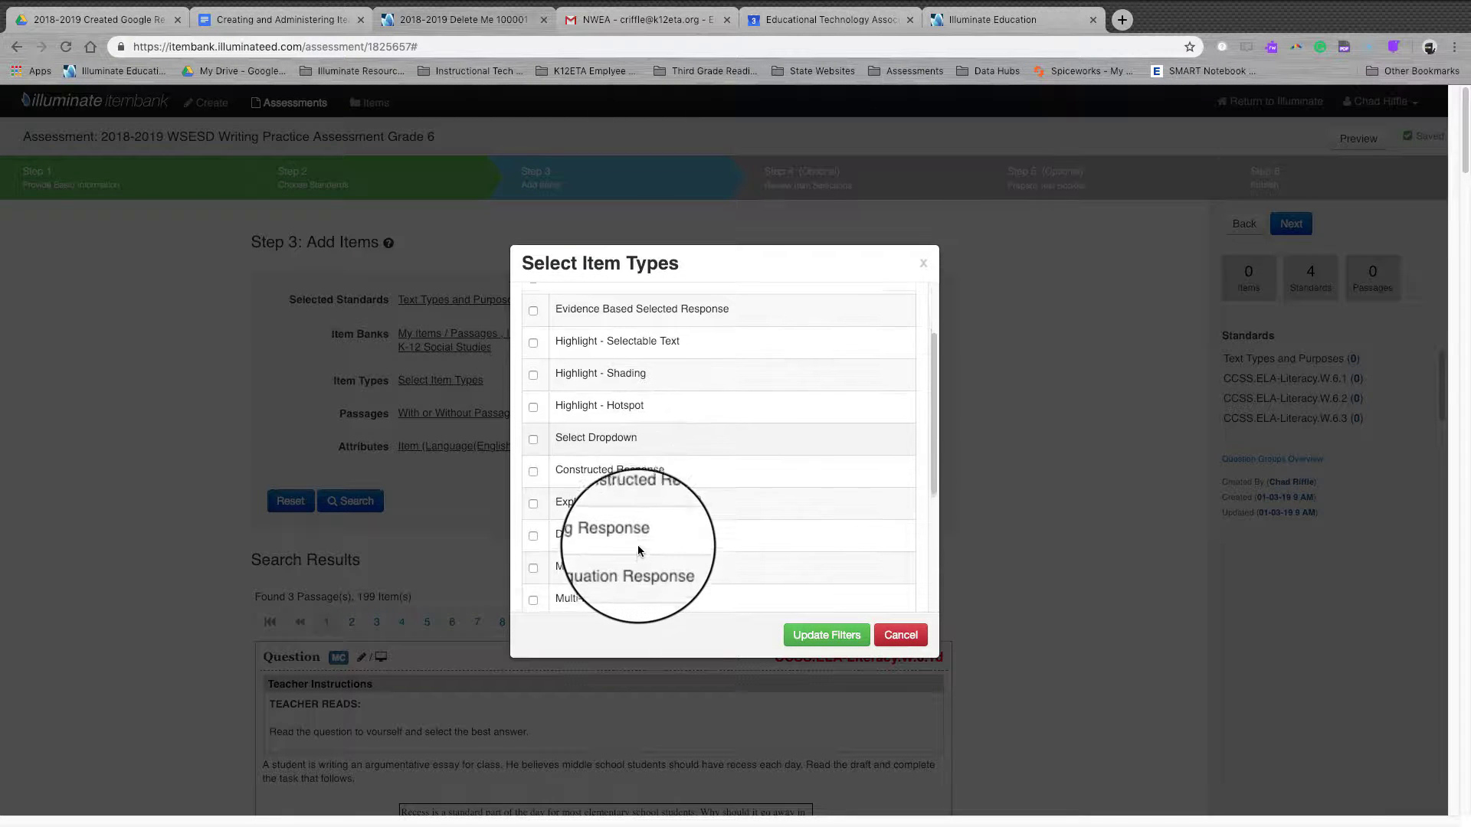
{"action": "scroll", "coordinate": [613, 548], "scroll_direction": "down", "scroll_amount": 2}
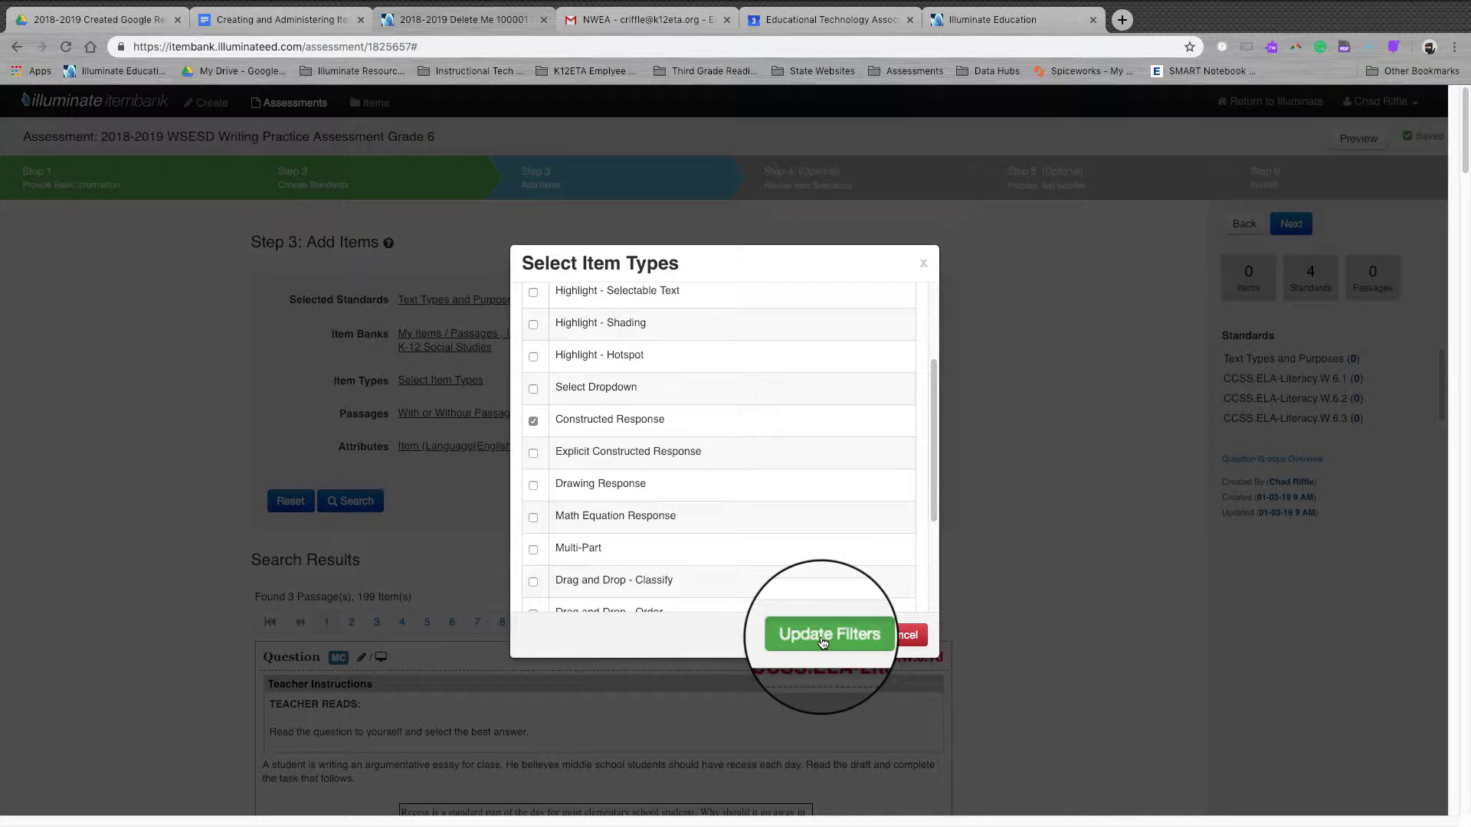
{"action": "left_click", "coordinate": [823, 638]}
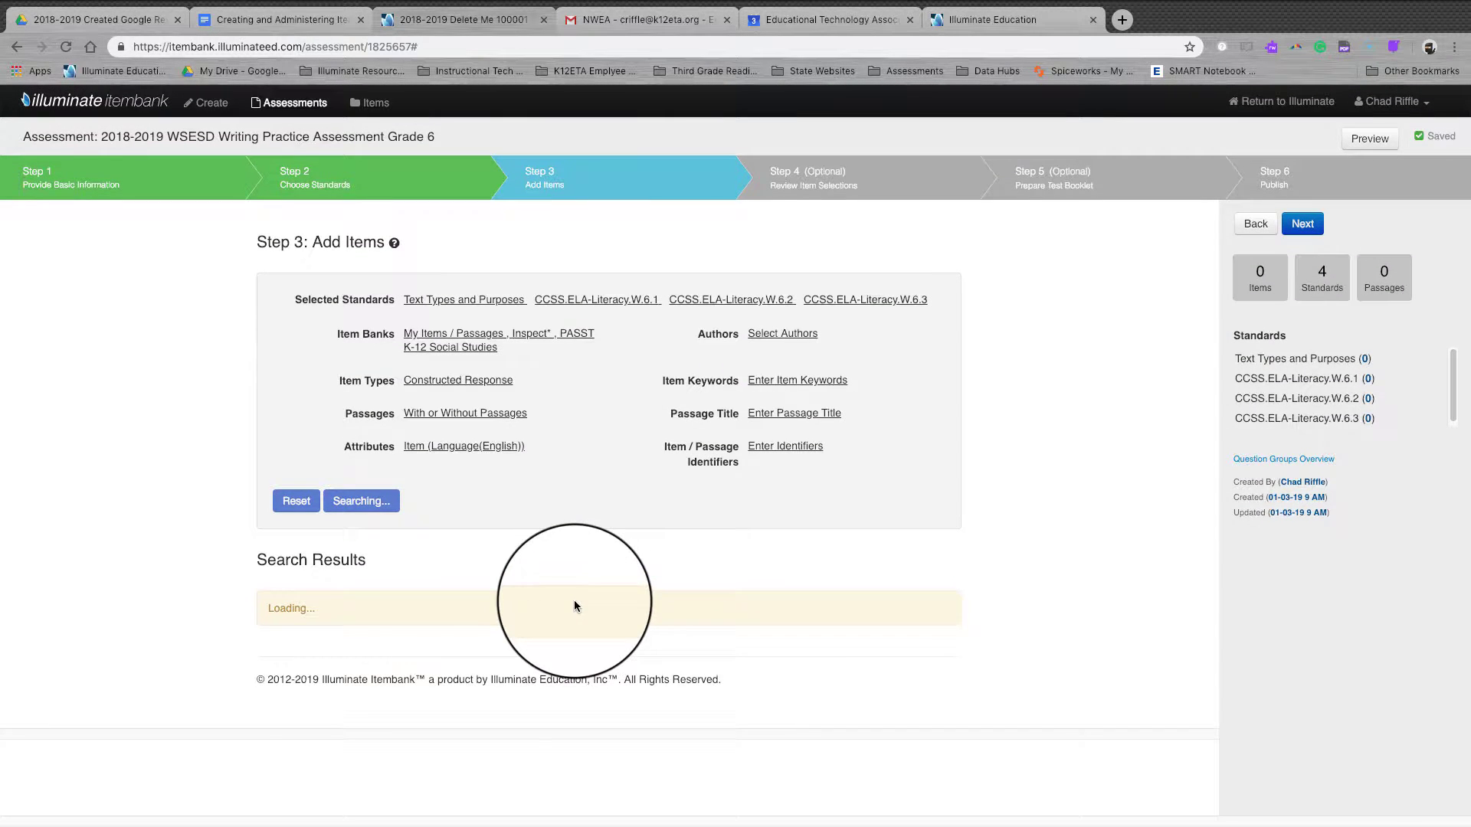
{"action": "scroll", "coordinate": [565, 618], "scroll_direction": "down", "scroll_amount": 6}
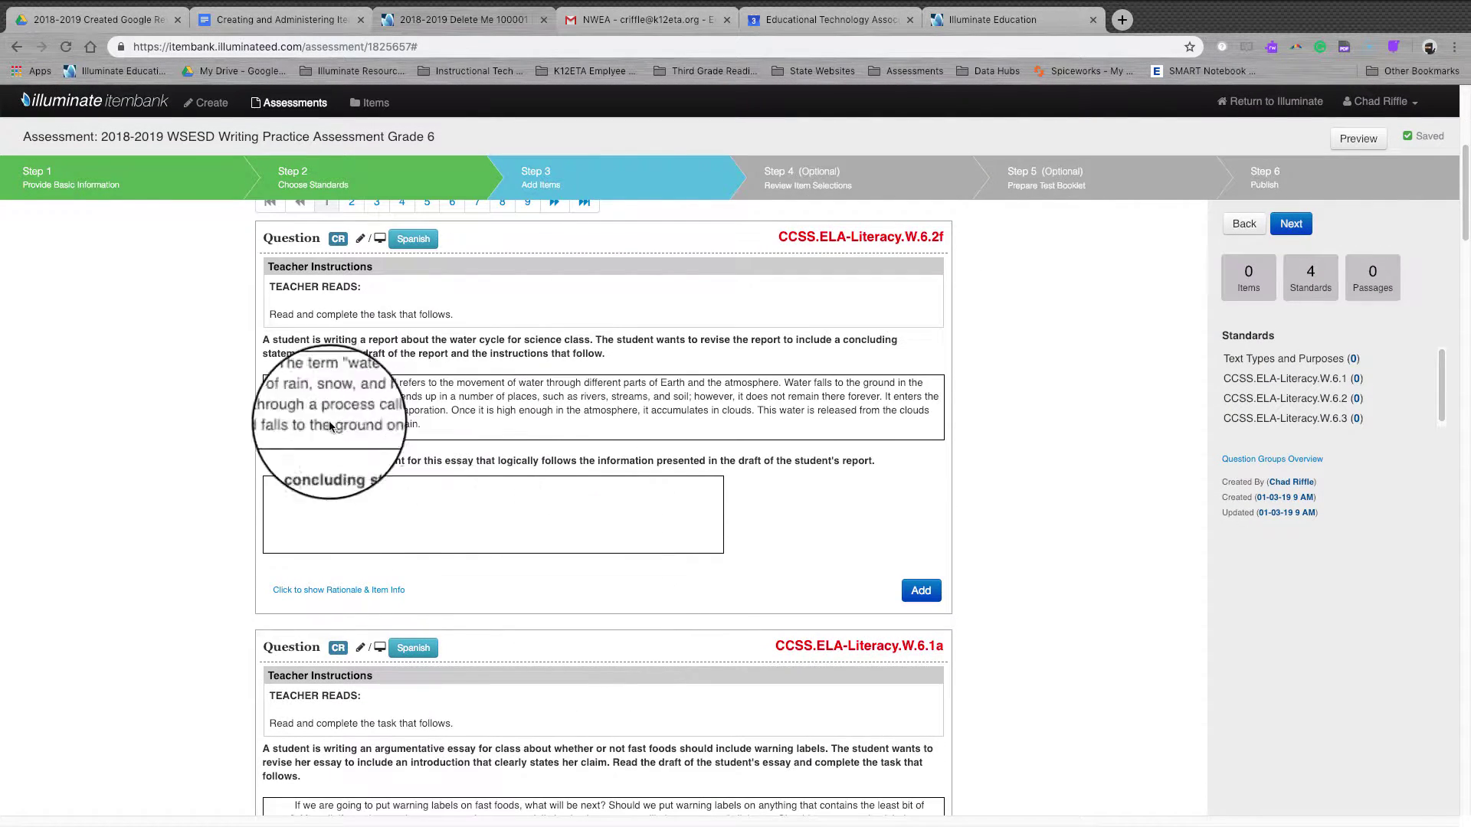
{"action": "scroll", "coordinate": [580, 550], "scroll_direction": "down", "scroll_amount": 5}
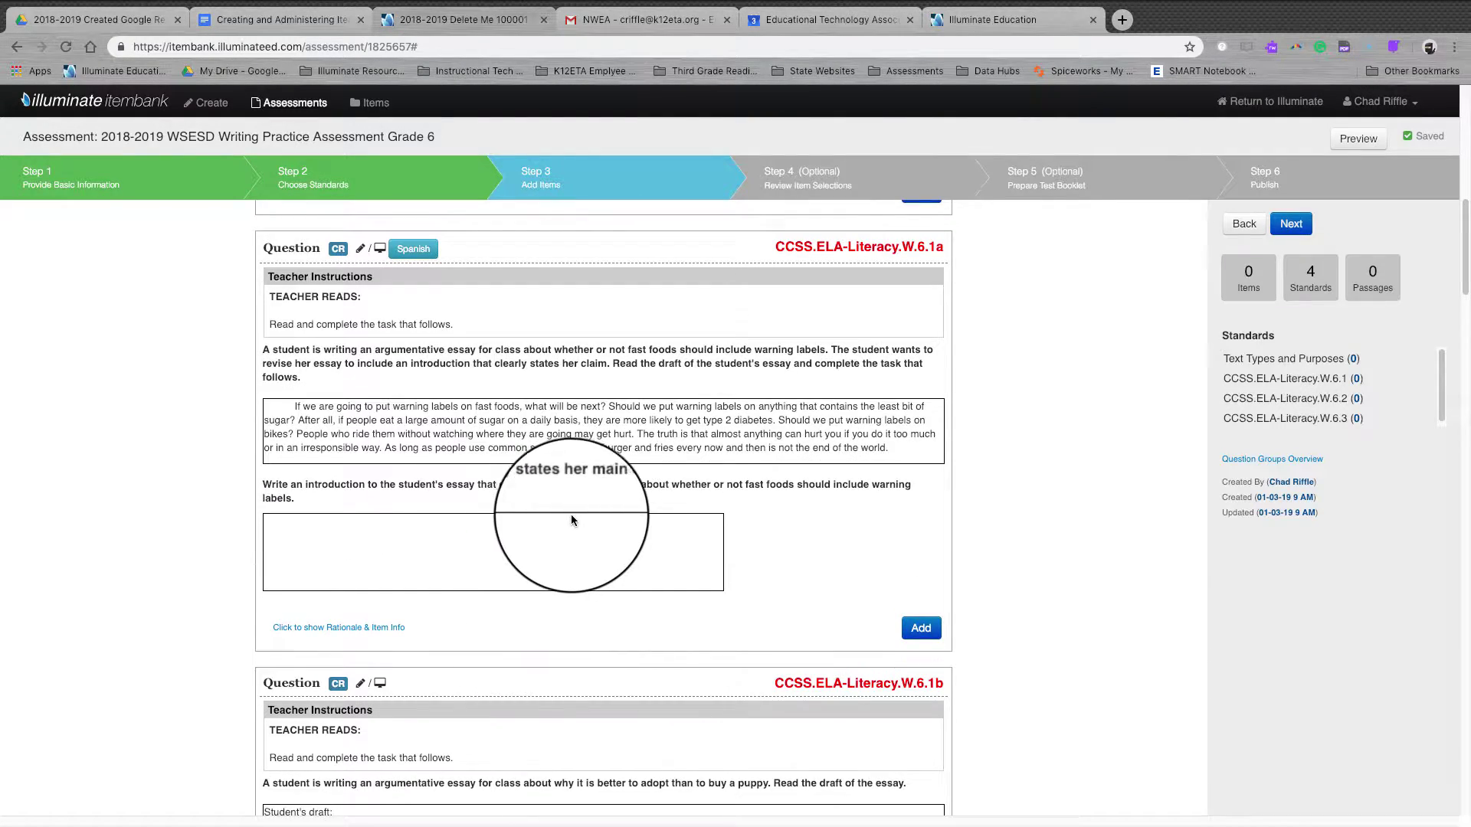
Step: Review the available item types in the filter, then close it without applying changes
{"action": "scroll", "coordinate": [576, 520], "scroll_direction": "up", "scroll_amount": 11}
{"action": "left_click", "coordinate": [452, 381]}
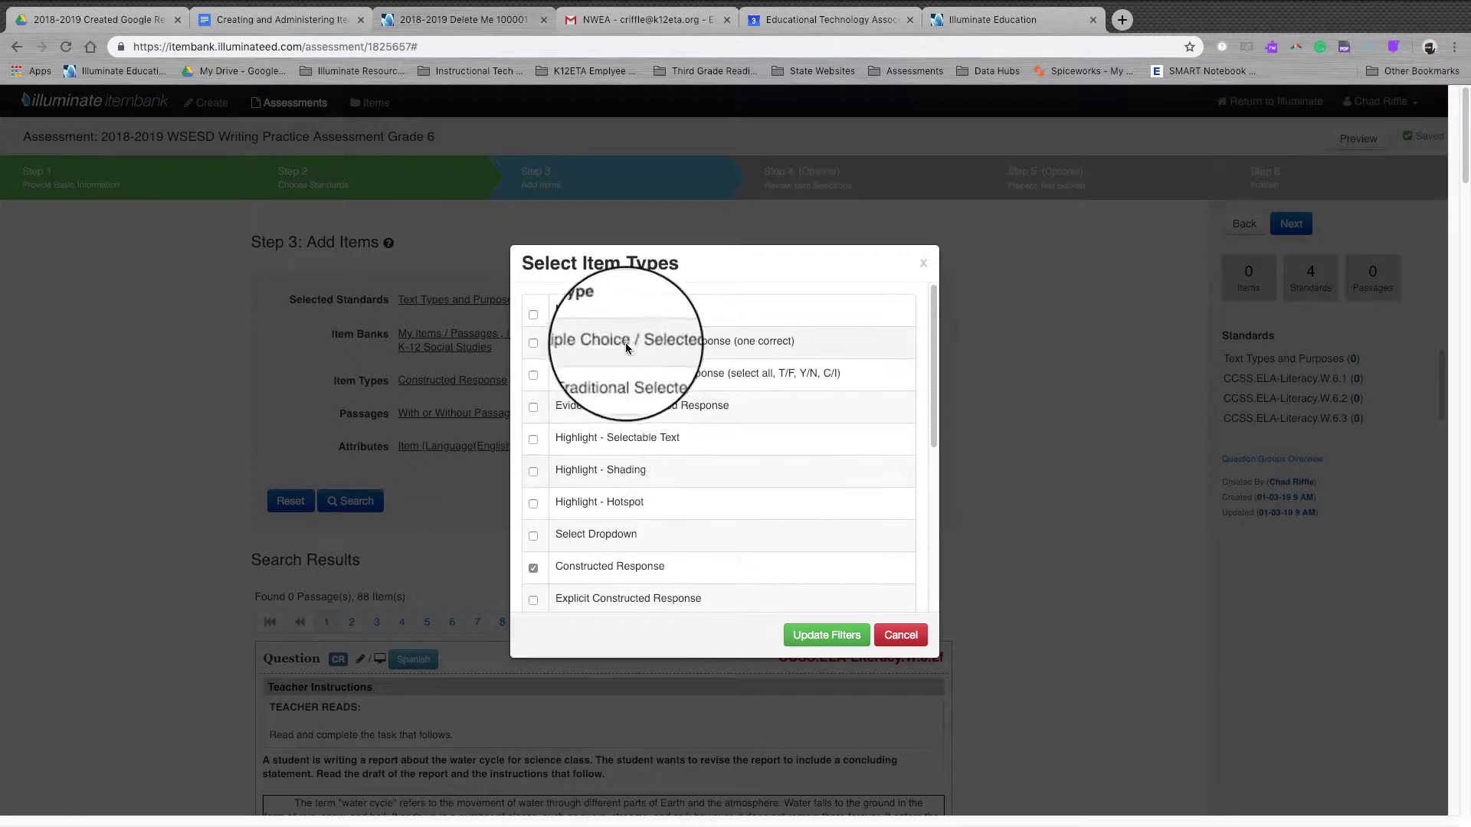
{"action": "scroll", "coordinate": [613, 571], "scroll_direction": "down", "scroll_amount": 3}
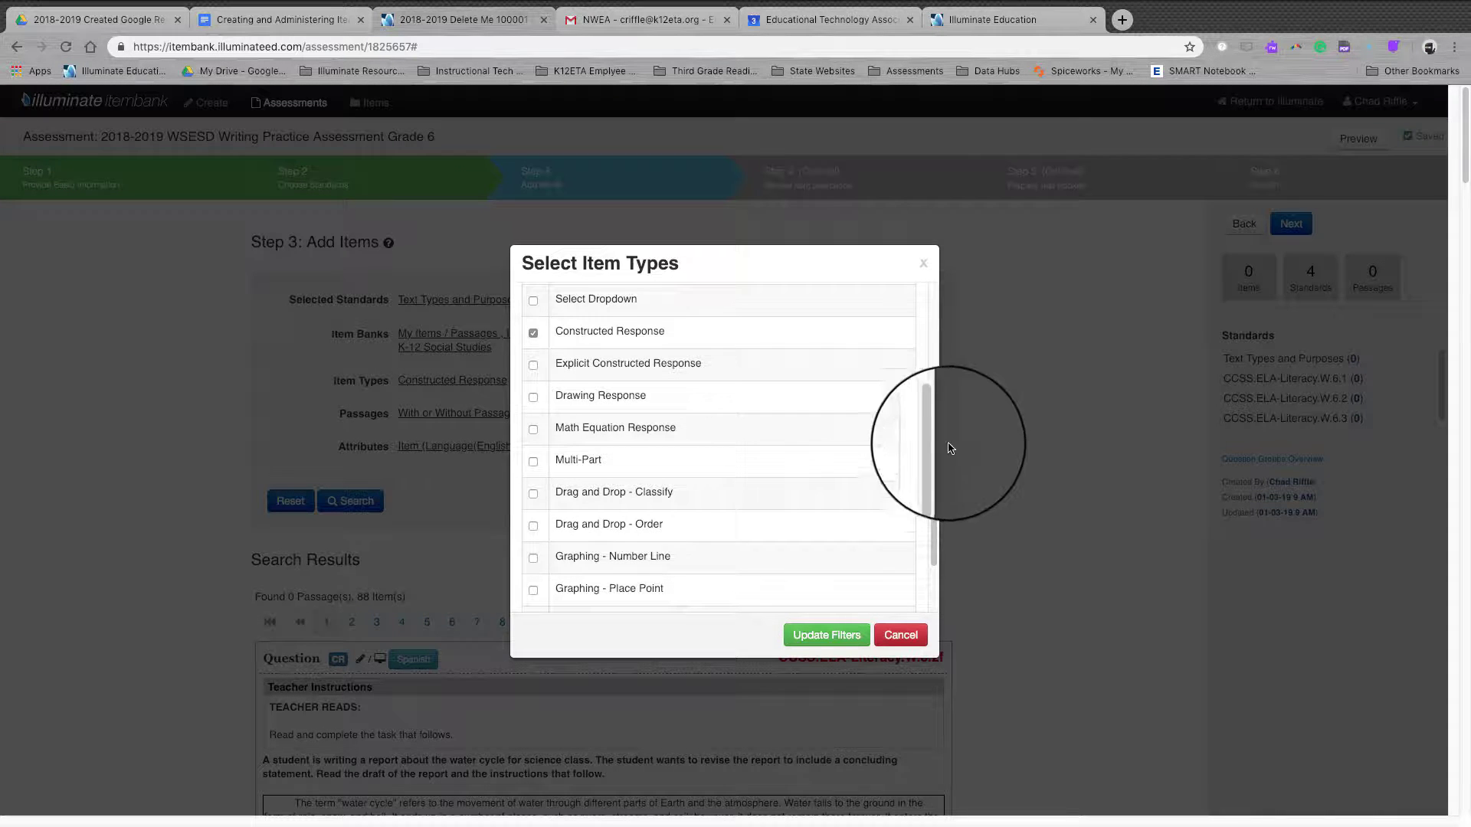
{"action": "scroll", "coordinate": [759, 508], "scroll_direction": "down", "scroll_amount": 2}
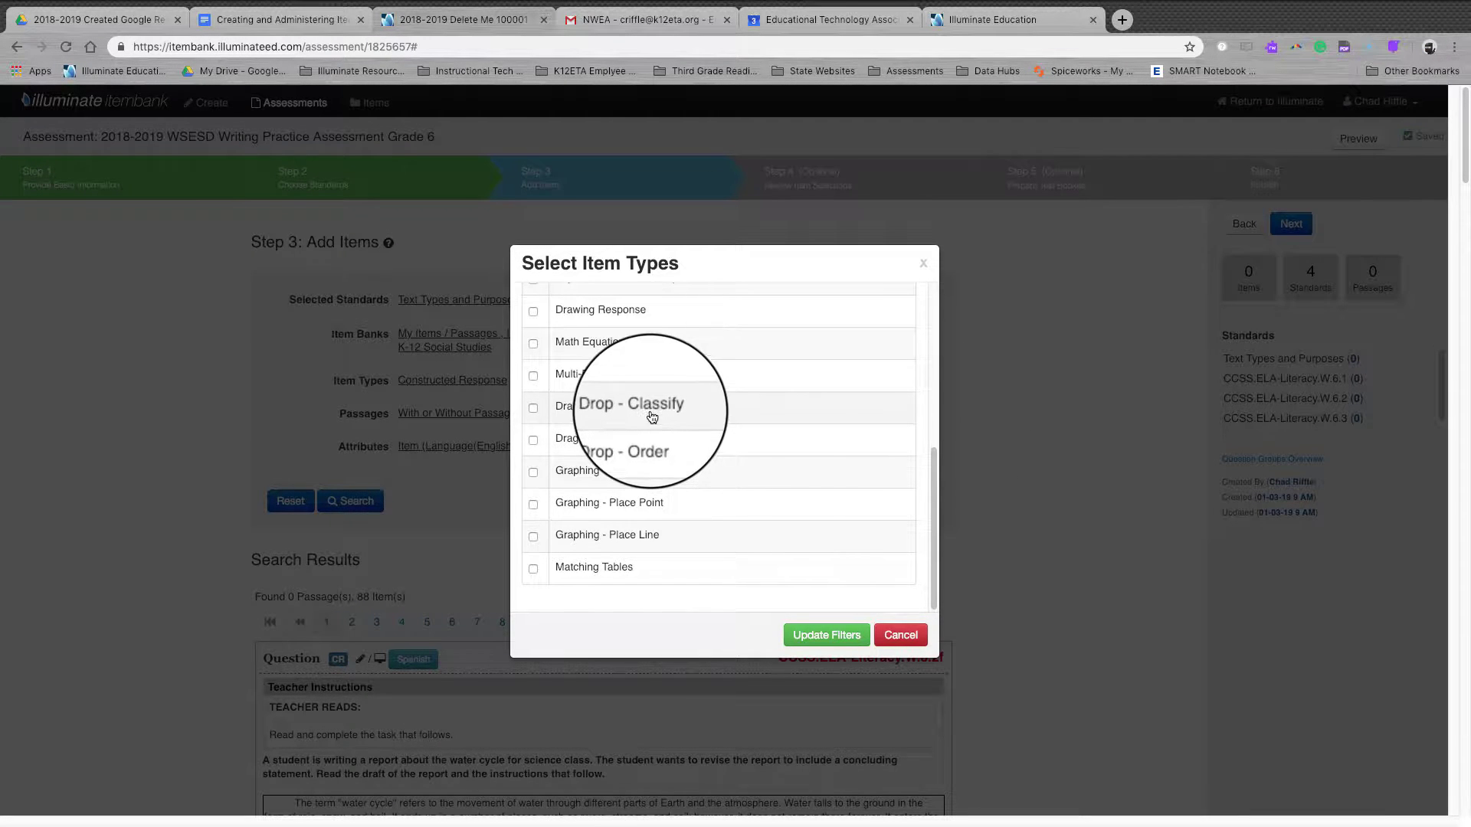
{"action": "scroll", "coordinate": [655, 413], "scroll_direction": "up", "scroll_amount": 6}
{"action": "scroll", "coordinate": [749, 493], "scroll_direction": "down", "scroll_amount": 2}
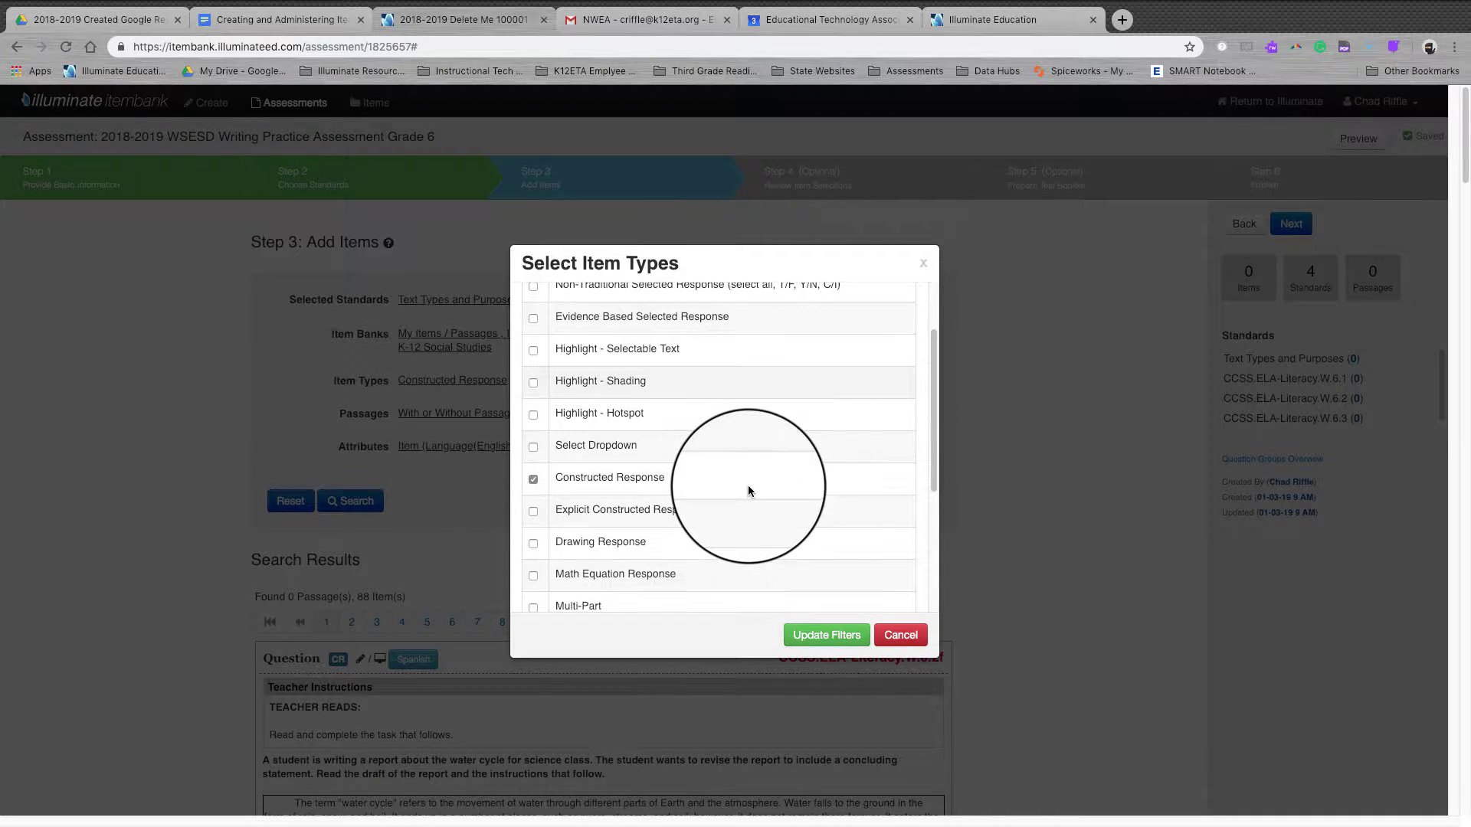
{"action": "scroll", "coordinate": [655, 536], "scroll_direction": "down", "scroll_amount": 2}
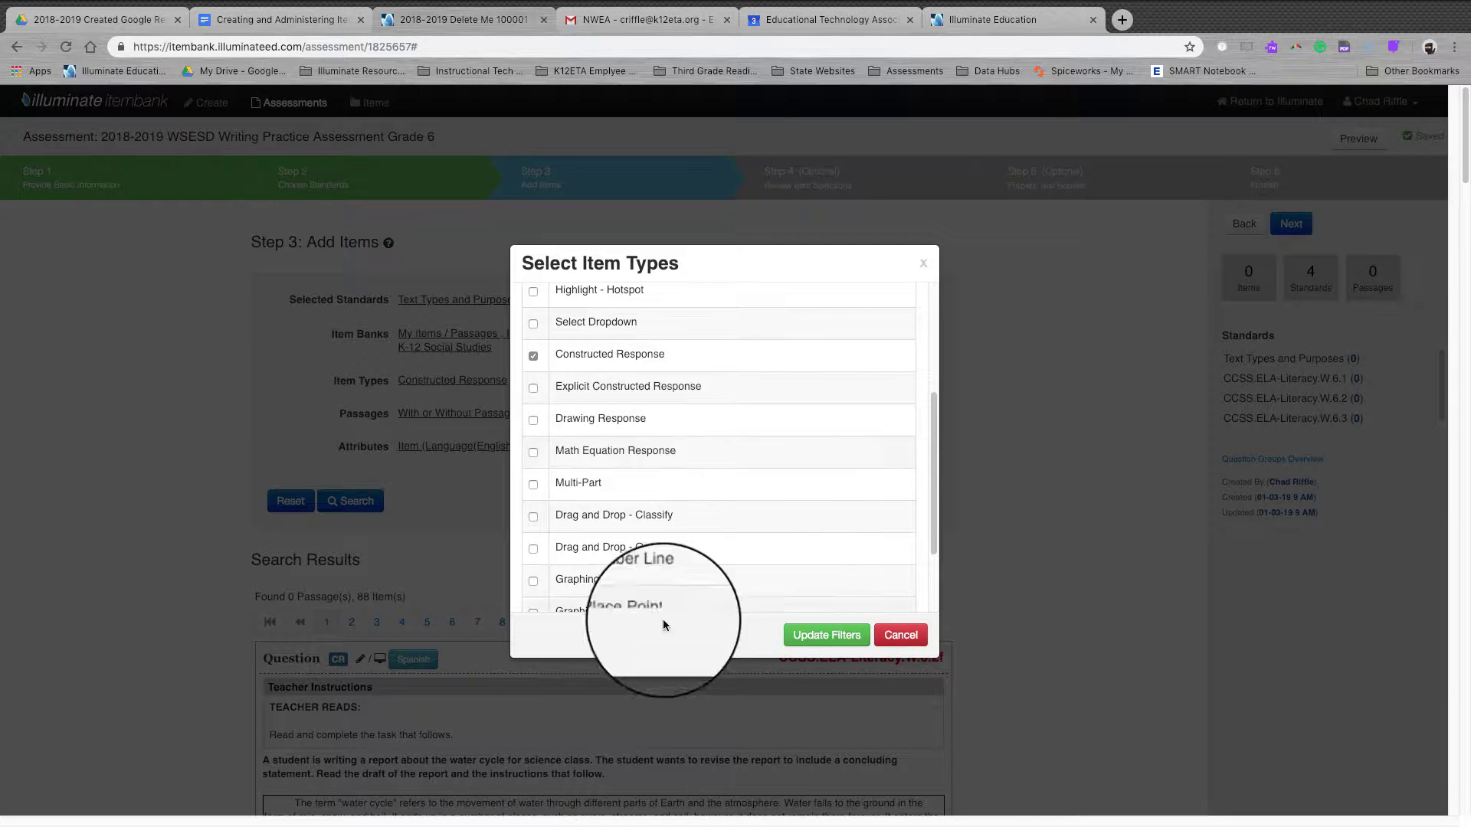
{"action": "scroll", "coordinate": [674, 536], "scroll_direction": "down", "scroll_amount": 2}
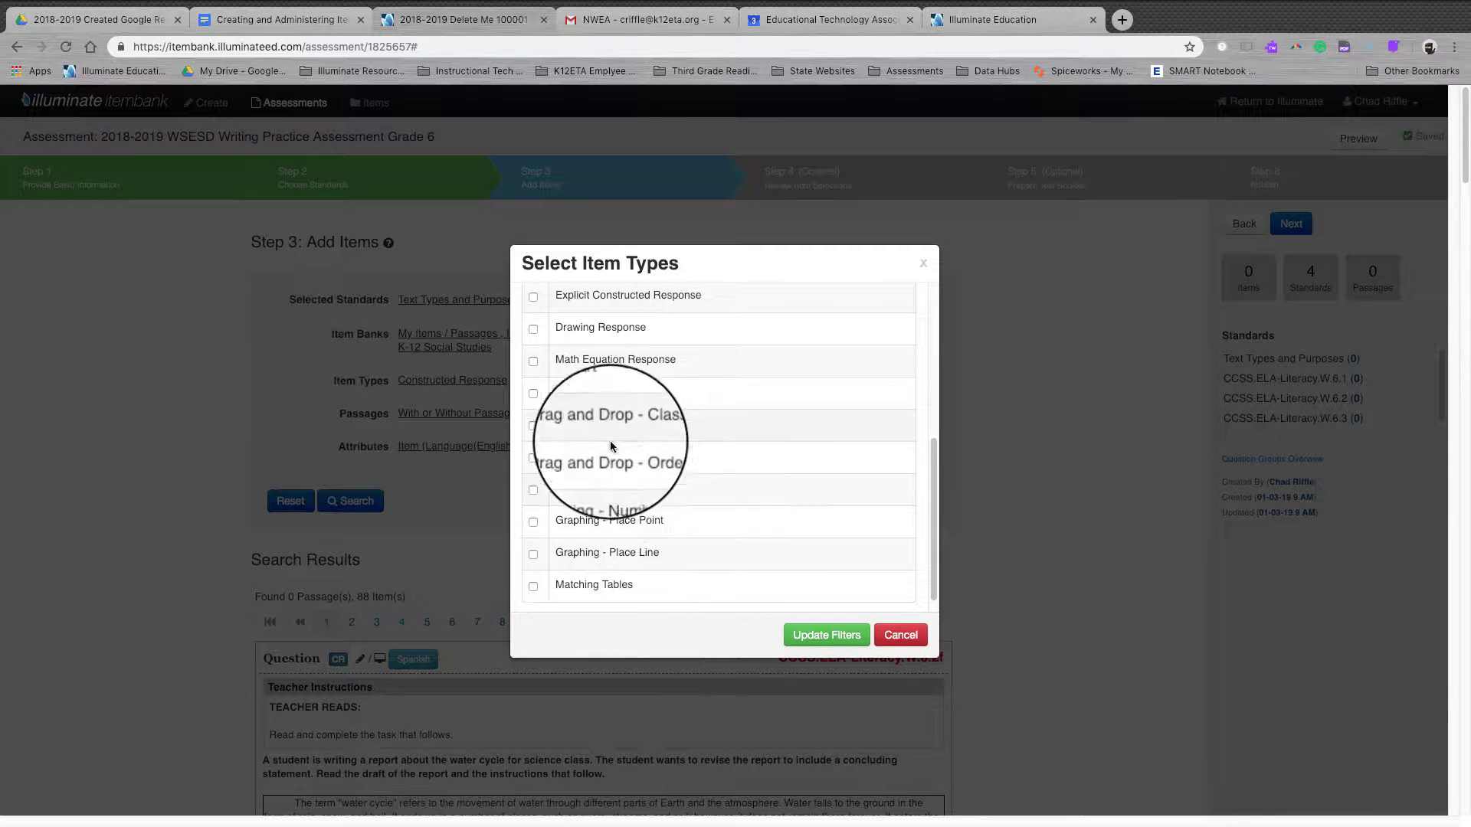
{"action": "scroll", "coordinate": [632, 476], "scroll_direction": "up", "scroll_amount": 3}
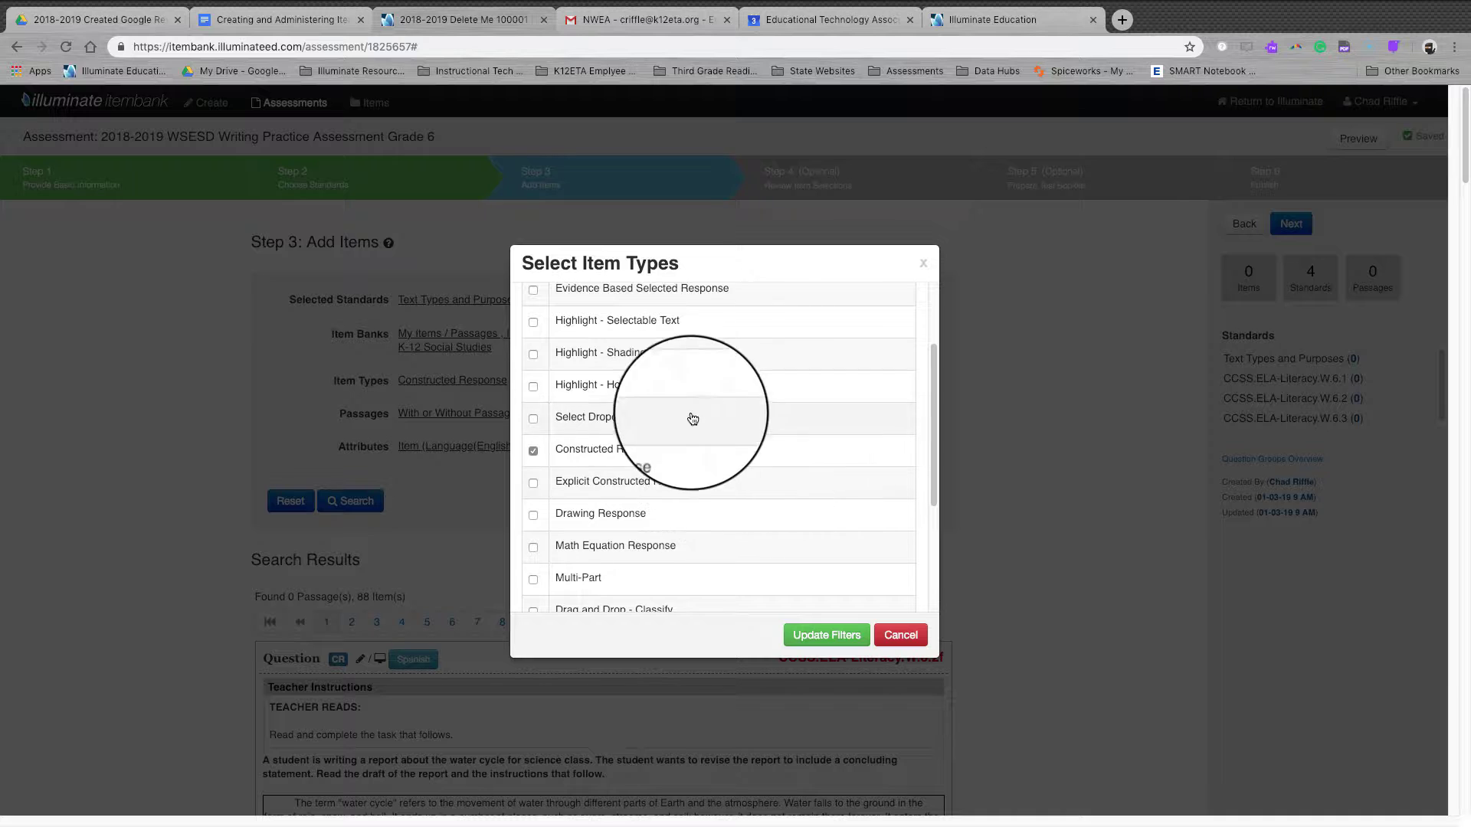
{"action": "scroll", "coordinate": [693, 423], "scroll_direction": "up", "scroll_amount": 2}
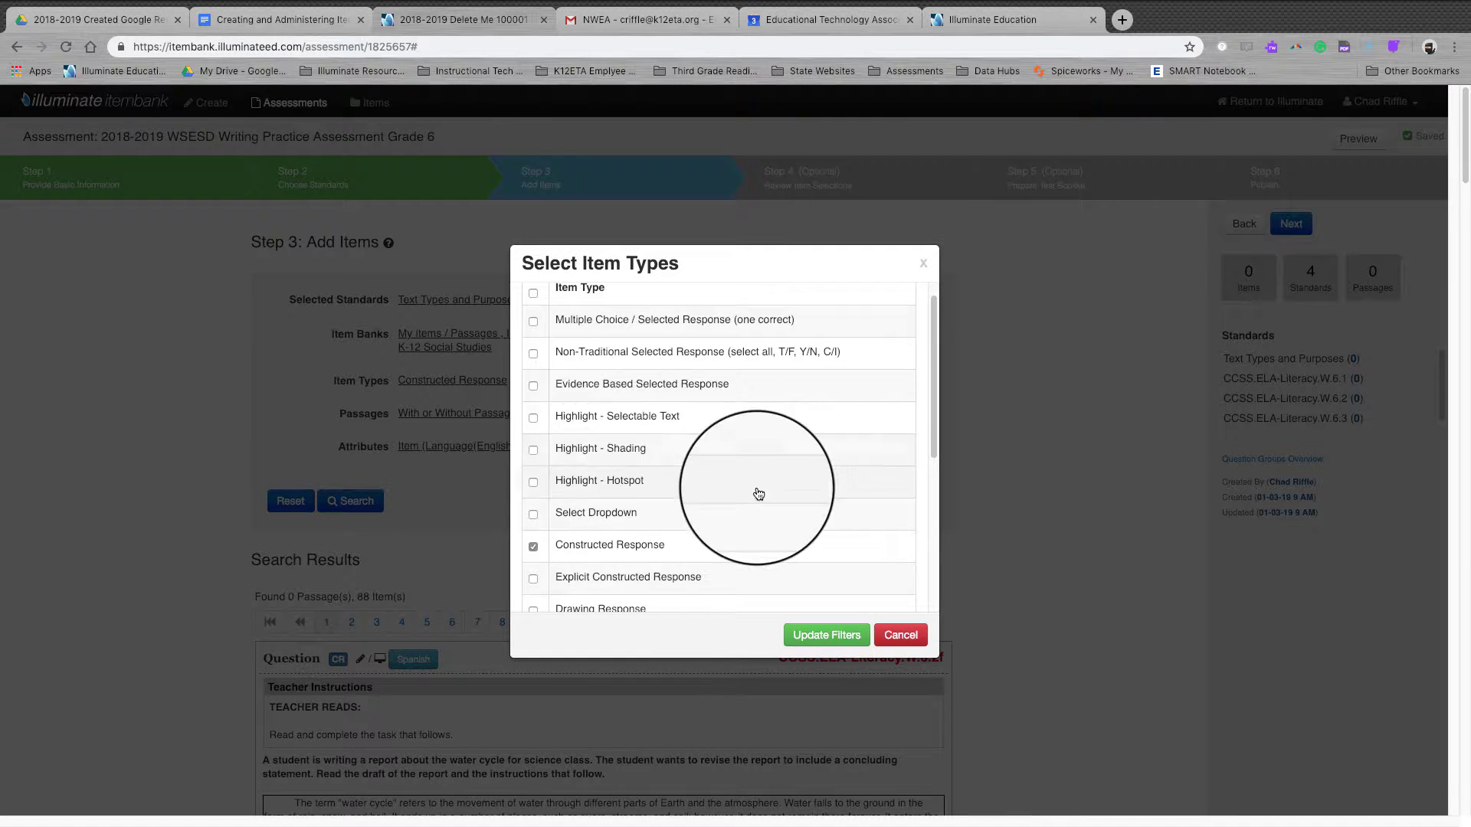
{"action": "left_click", "coordinate": [901, 635]}
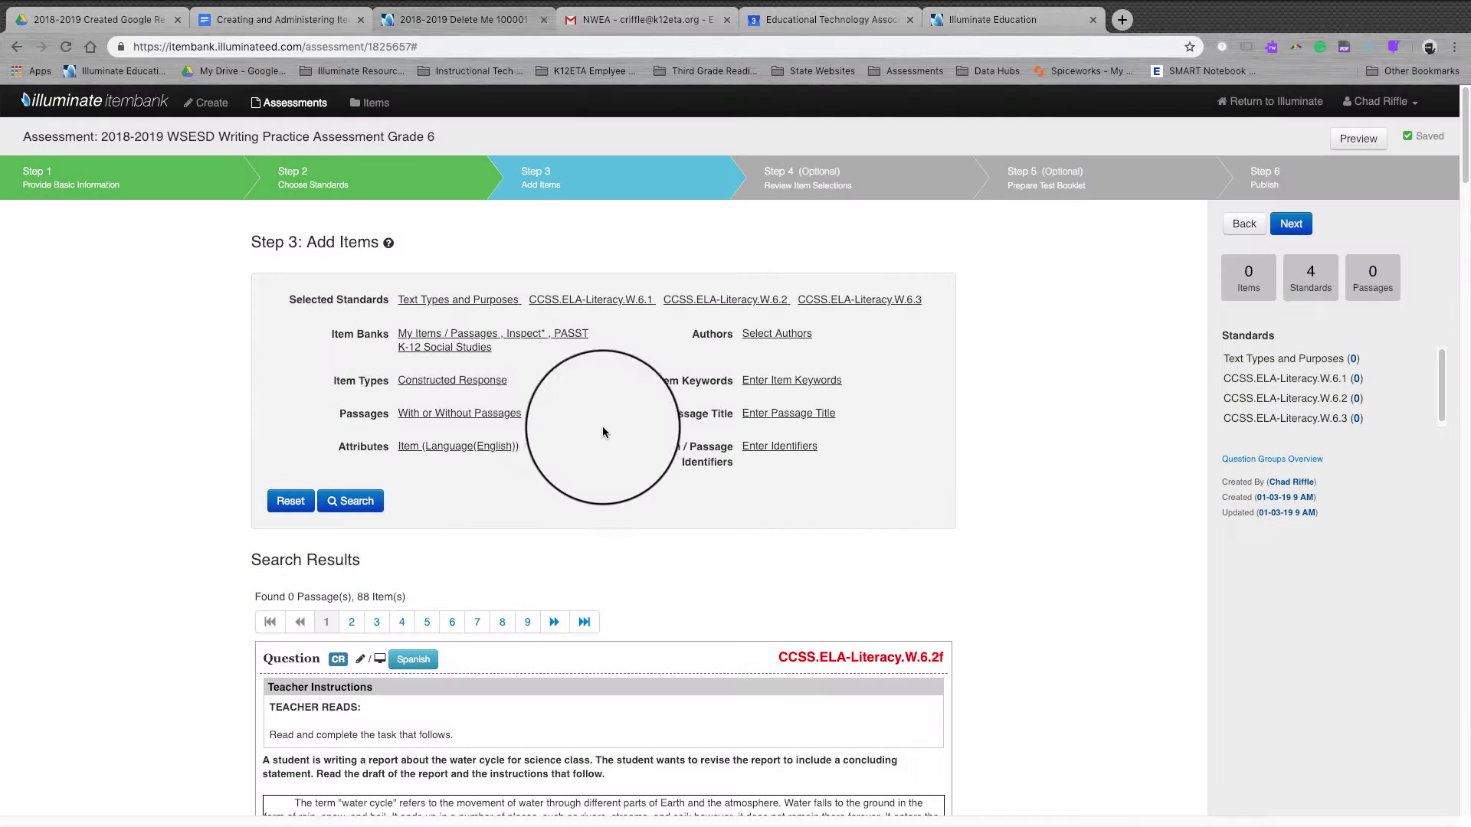
Step: Restrict the item search to items With Passages and update the filters
{"action": "left_click", "coordinate": [451, 417]}
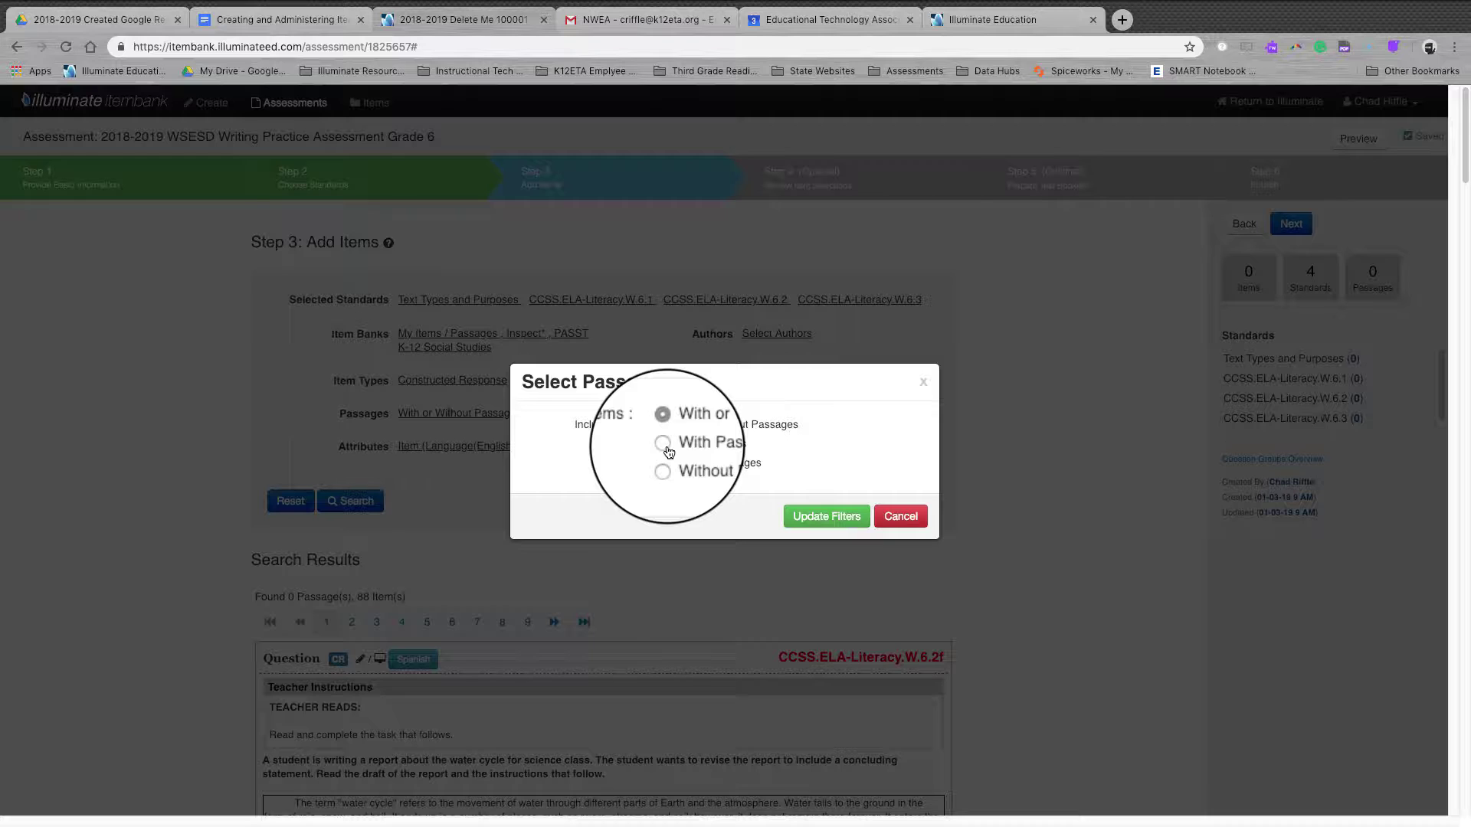
{"action": "left_click", "coordinate": [664, 444]}
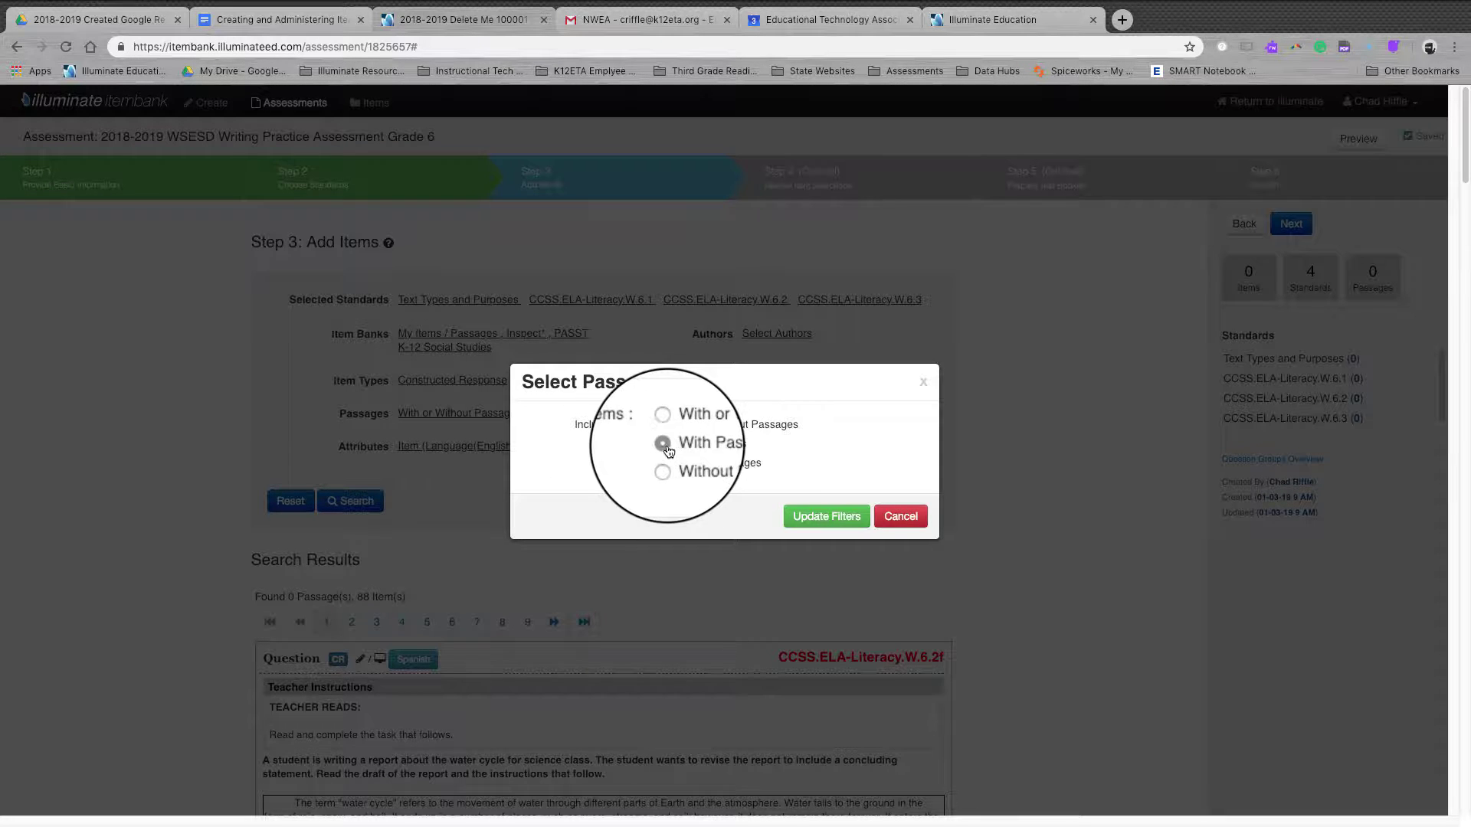
{"action": "left_click", "coordinate": [813, 523]}
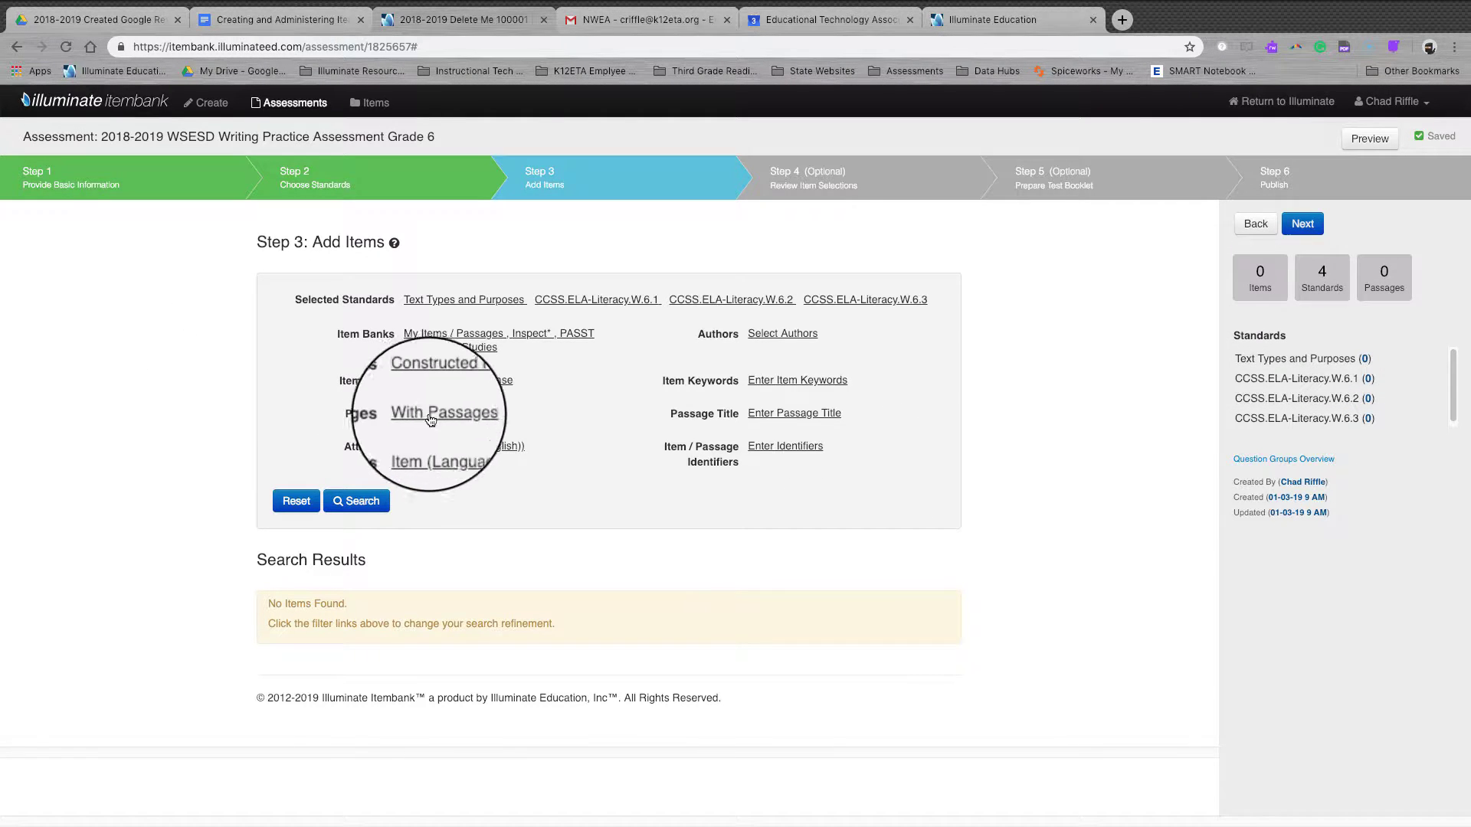
Step: Add Multiple Choice, Non-Traditional and Evidence Based Selected Response, all three Highlight types and Select Dropdown to the item type filter alongside Constructed Response
{"action": "left_click", "coordinate": [460, 380]}
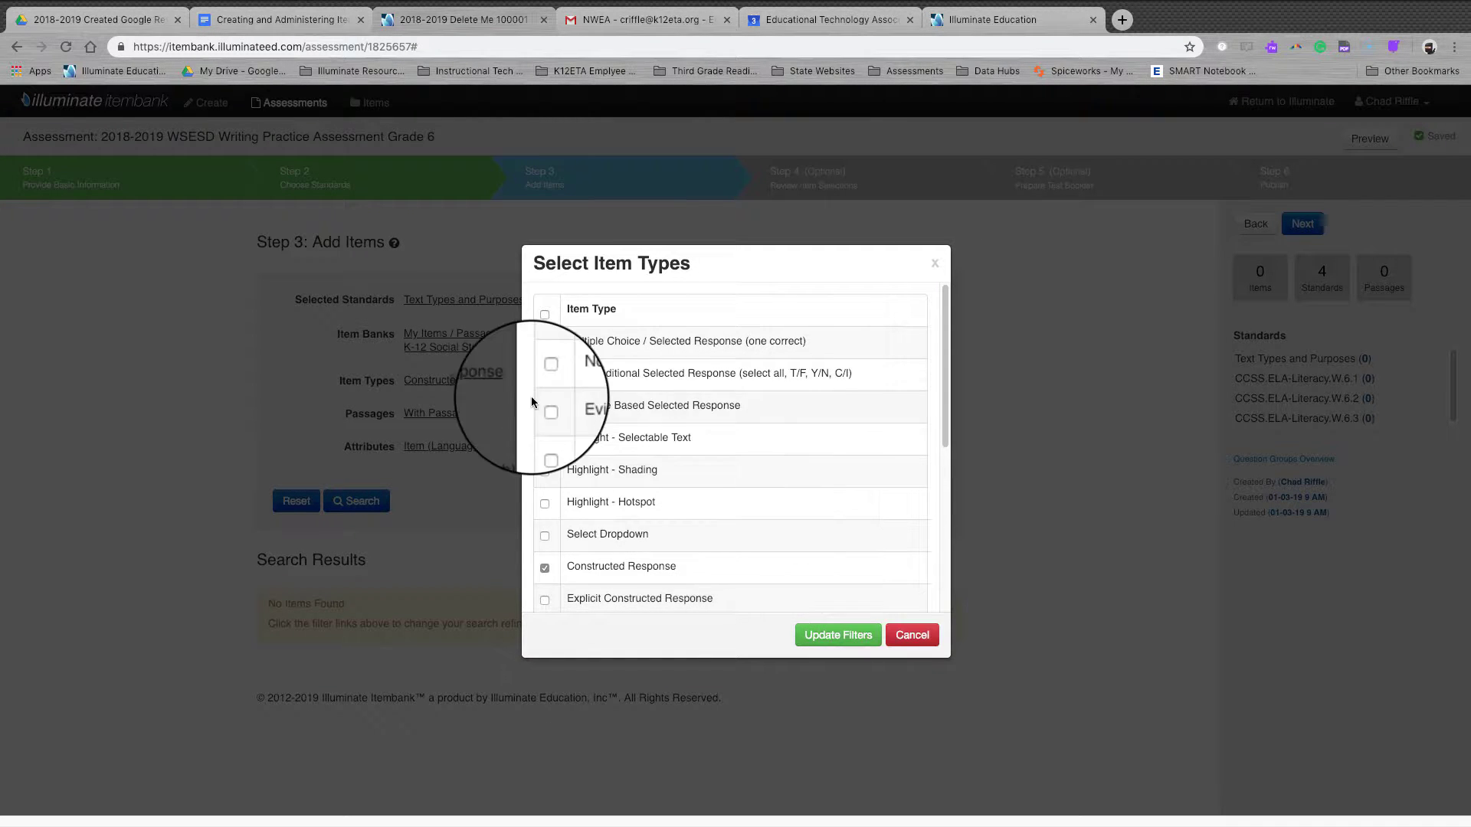
{"action": "left_click", "coordinate": [544, 374]}
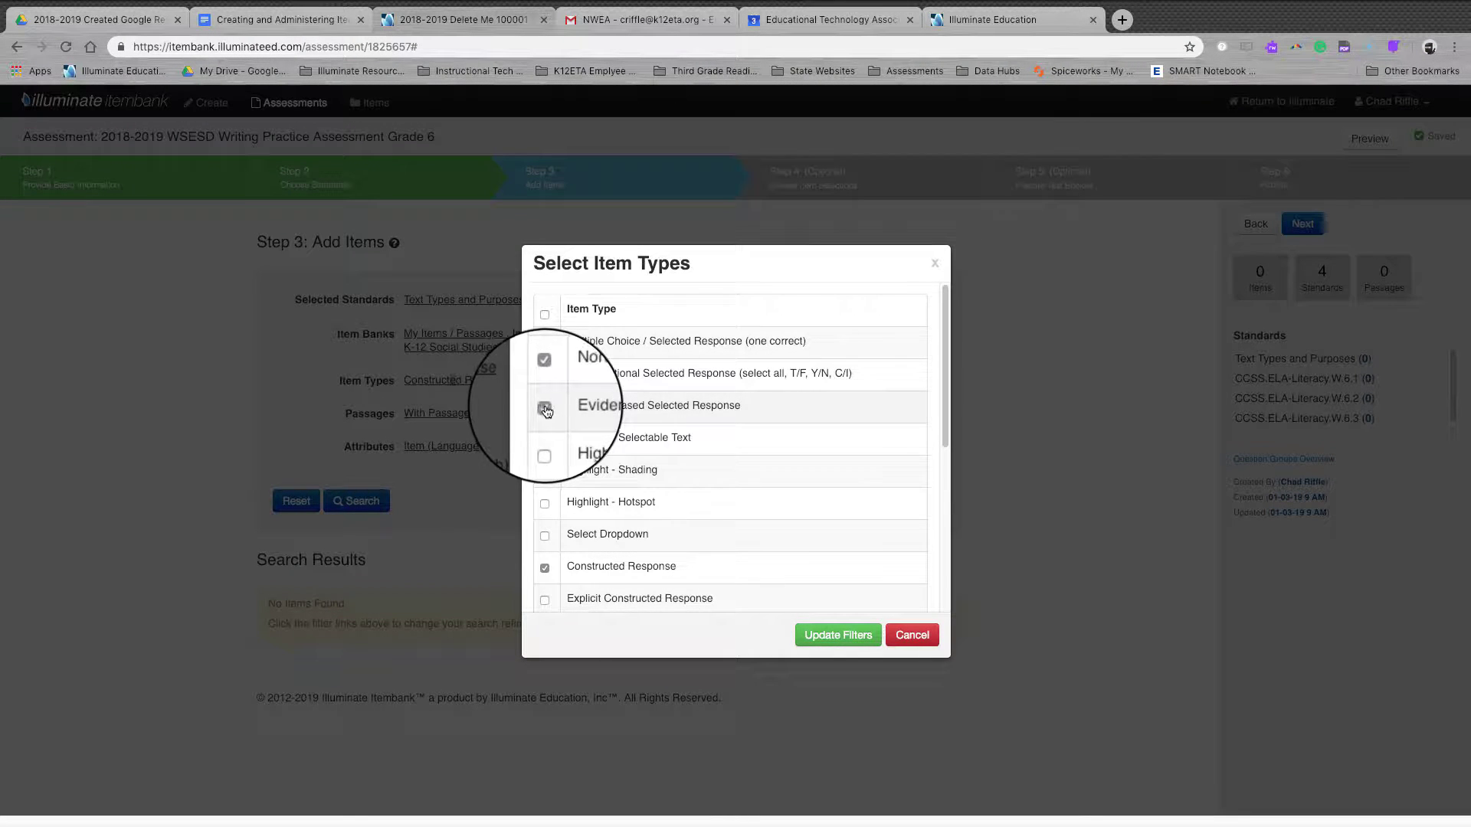
{"action": "left_click", "coordinate": [544, 407]}
{"action": "left_click", "coordinate": [545, 471]}
{"action": "left_click", "coordinate": [545, 503]}
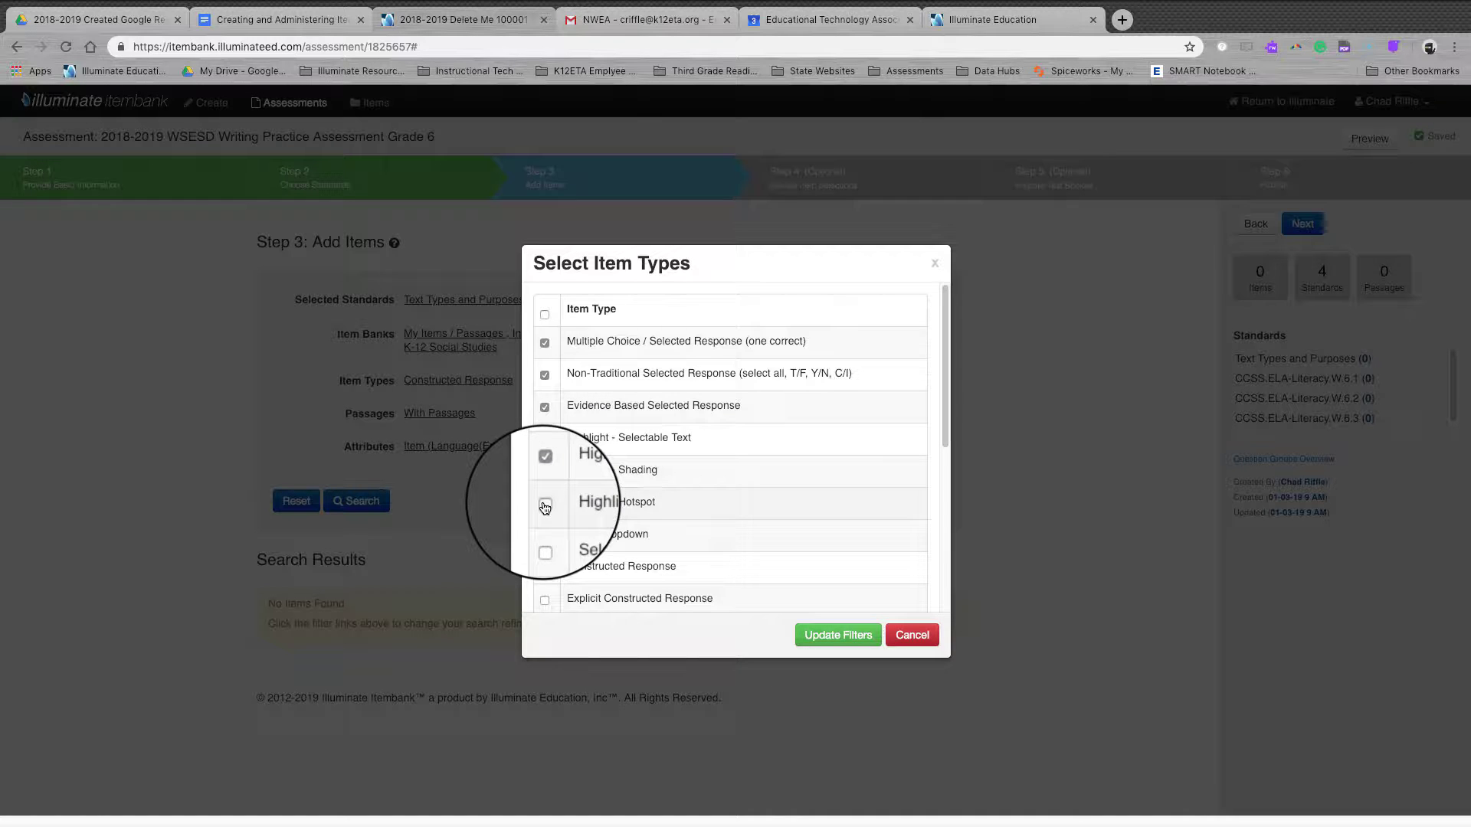
{"action": "left_click", "coordinate": [544, 538]}
{"action": "left_click", "coordinate": [857, 642]}
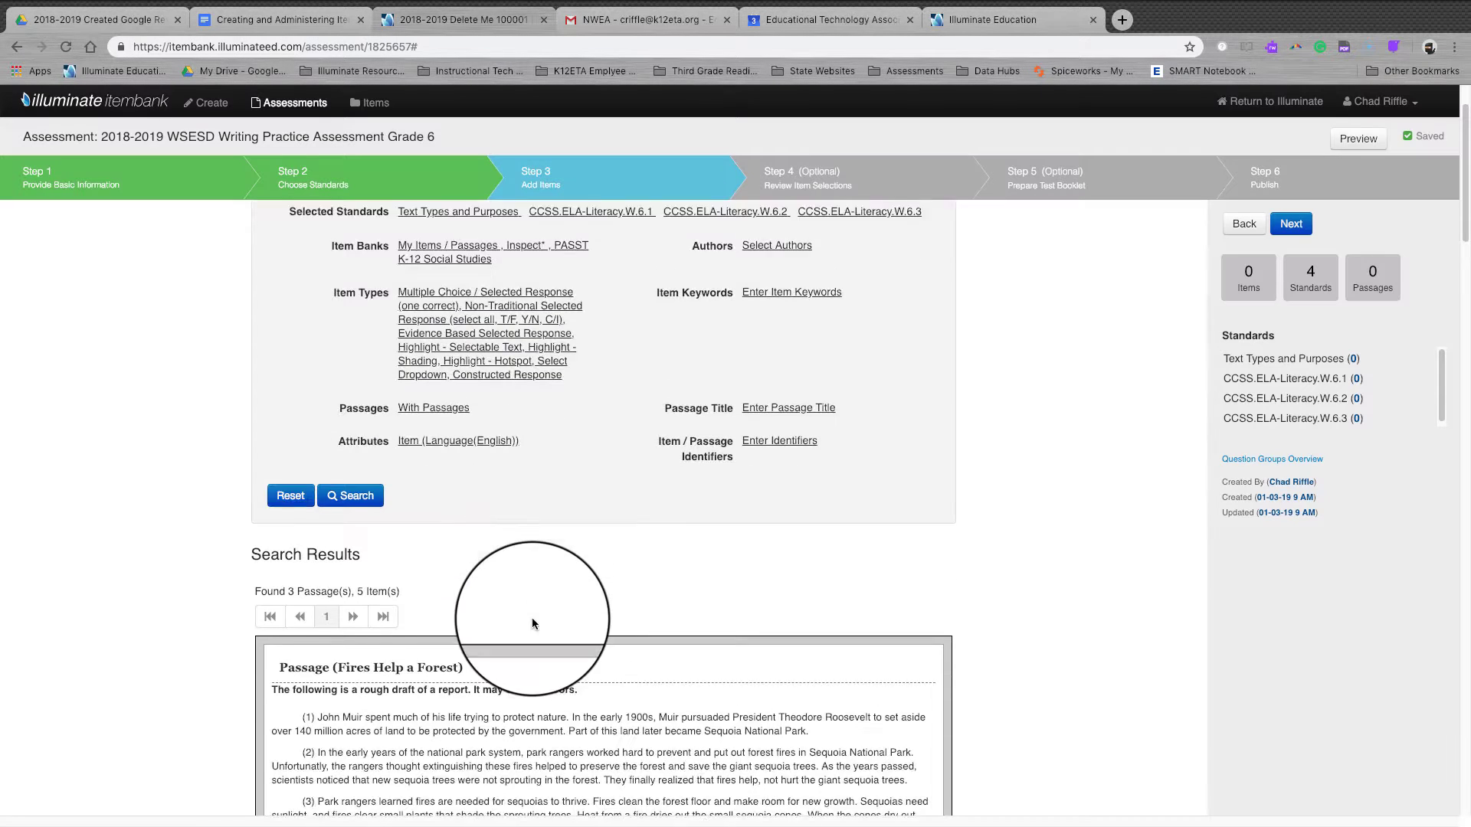
Step: Look through the passages and their matching questions in the search results, including Fires Help a Forest and Gemstones
{"action": "scroll", "coordinate": [492, 608], "scroll_direction": "down", "scroll_amount": 3}
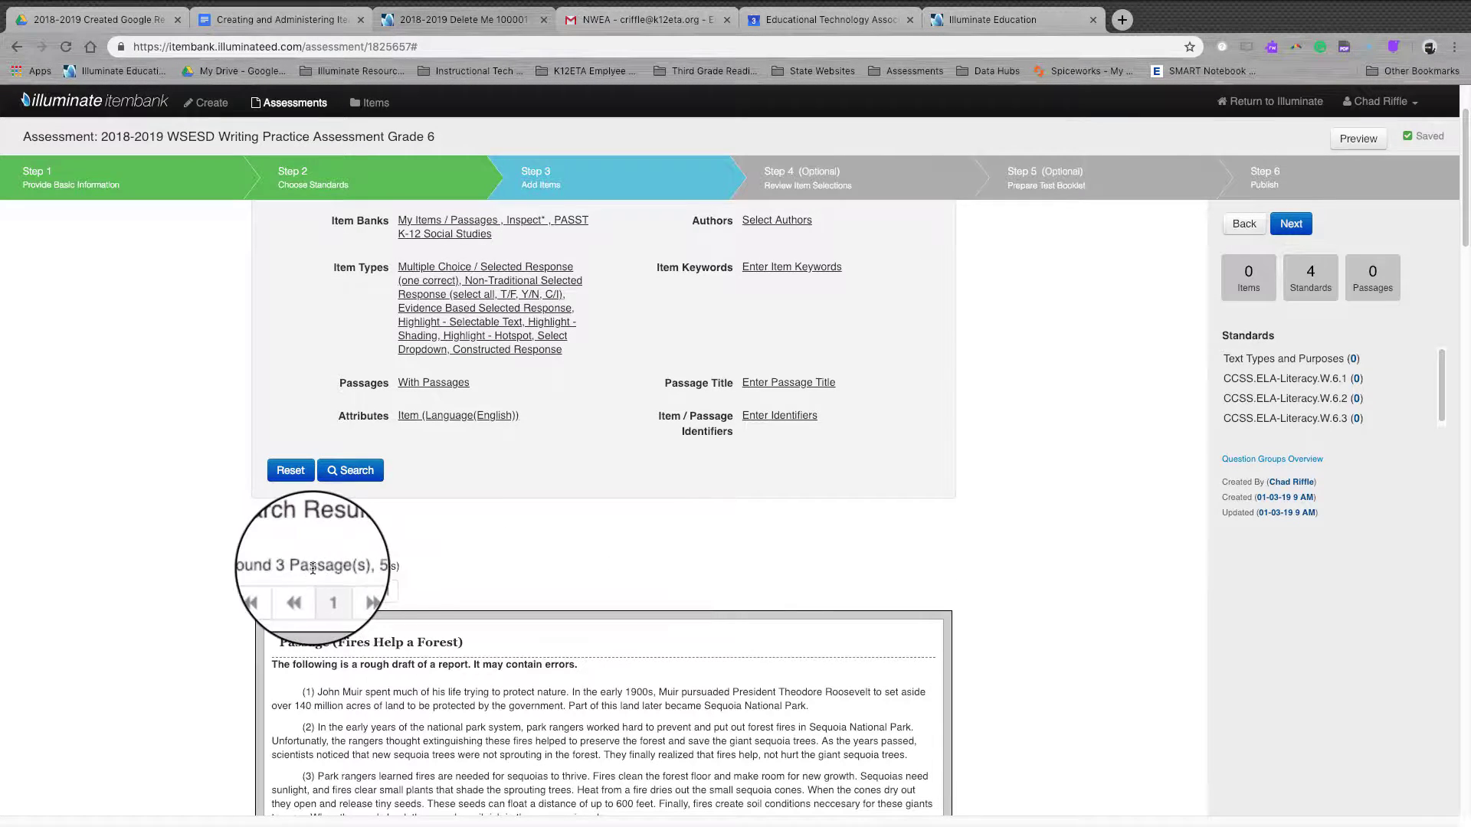
{"action": "scroll", "coordinate": [643, 642], "scroll_direction": "down", "scroll_amount": 3}
{"action": "scroll", "coordinate": [644, 644], "scroll_direction": "down", "scroll_amount": 10}
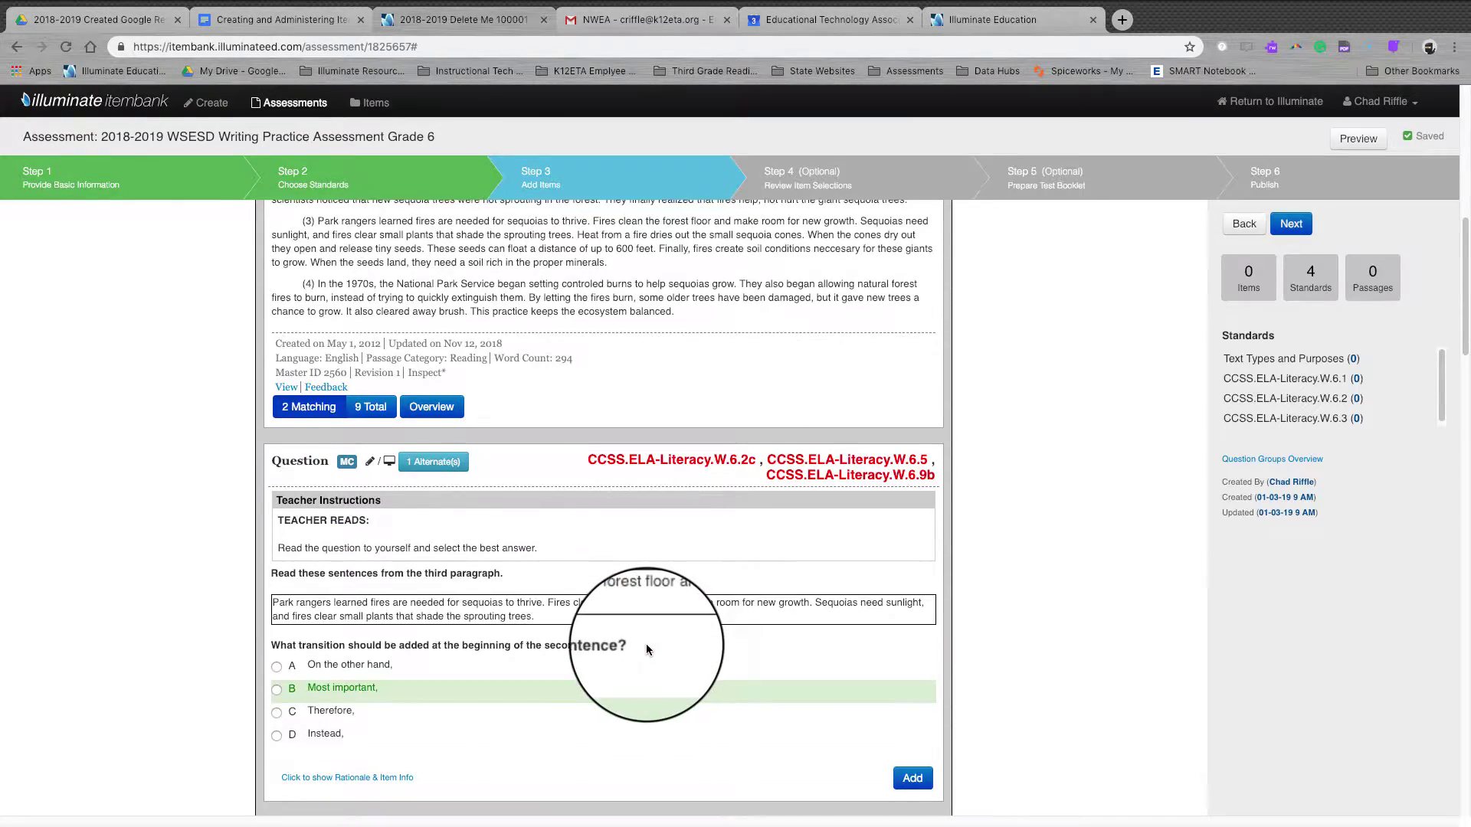
{"action": "scroll", "coordinate": [645, 649], "scroll_direction": "down", "scroll_amount": 4}
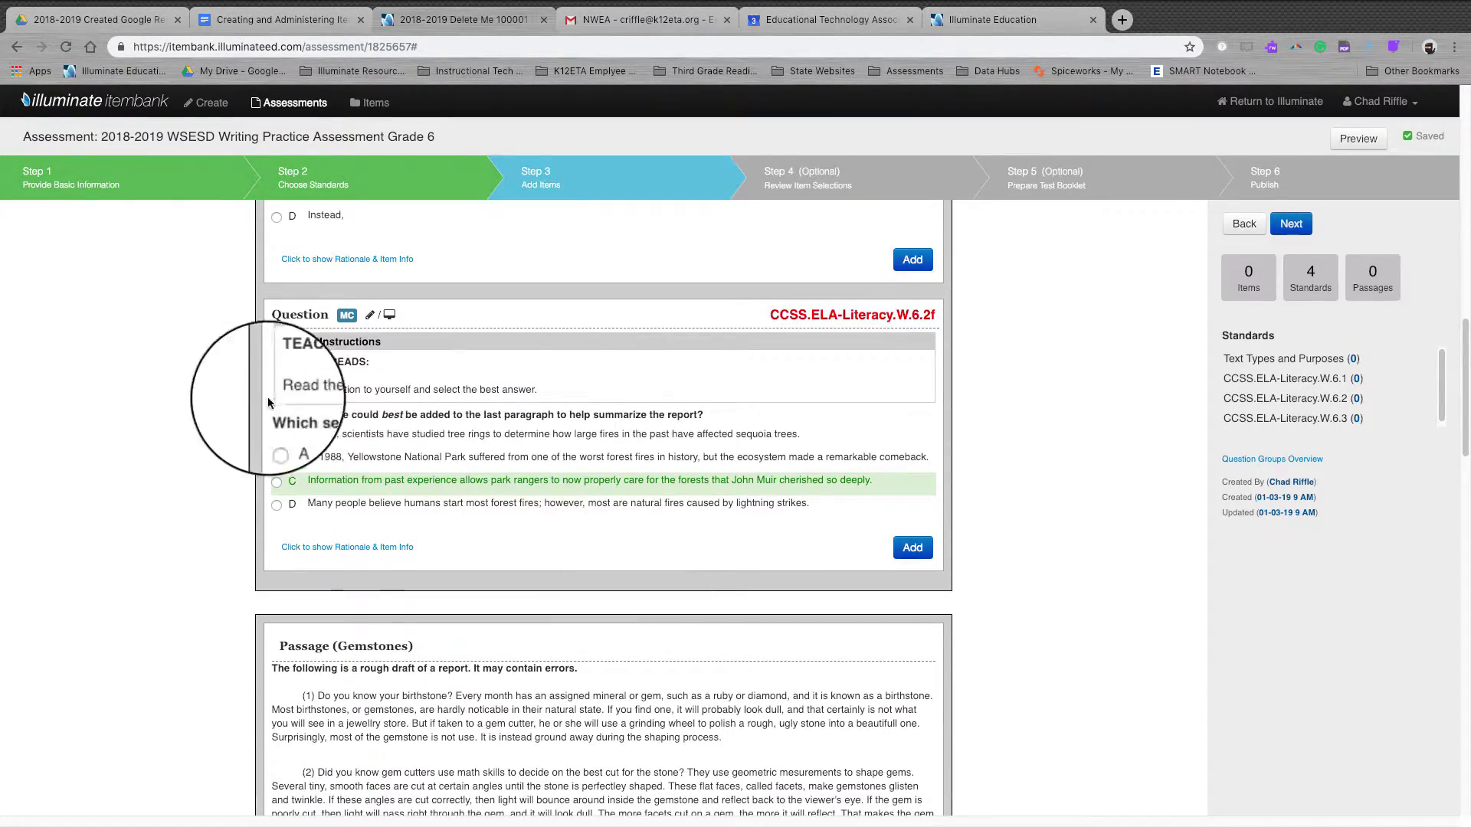
{"action": "scroll", "coordinate": [554, 536], "scroll_direction": "down", "scroll_amount": 4}
{"action": "scroll", "coordinate": [554, 536], "scroll_direction": "down", "scroll_amount": 3}
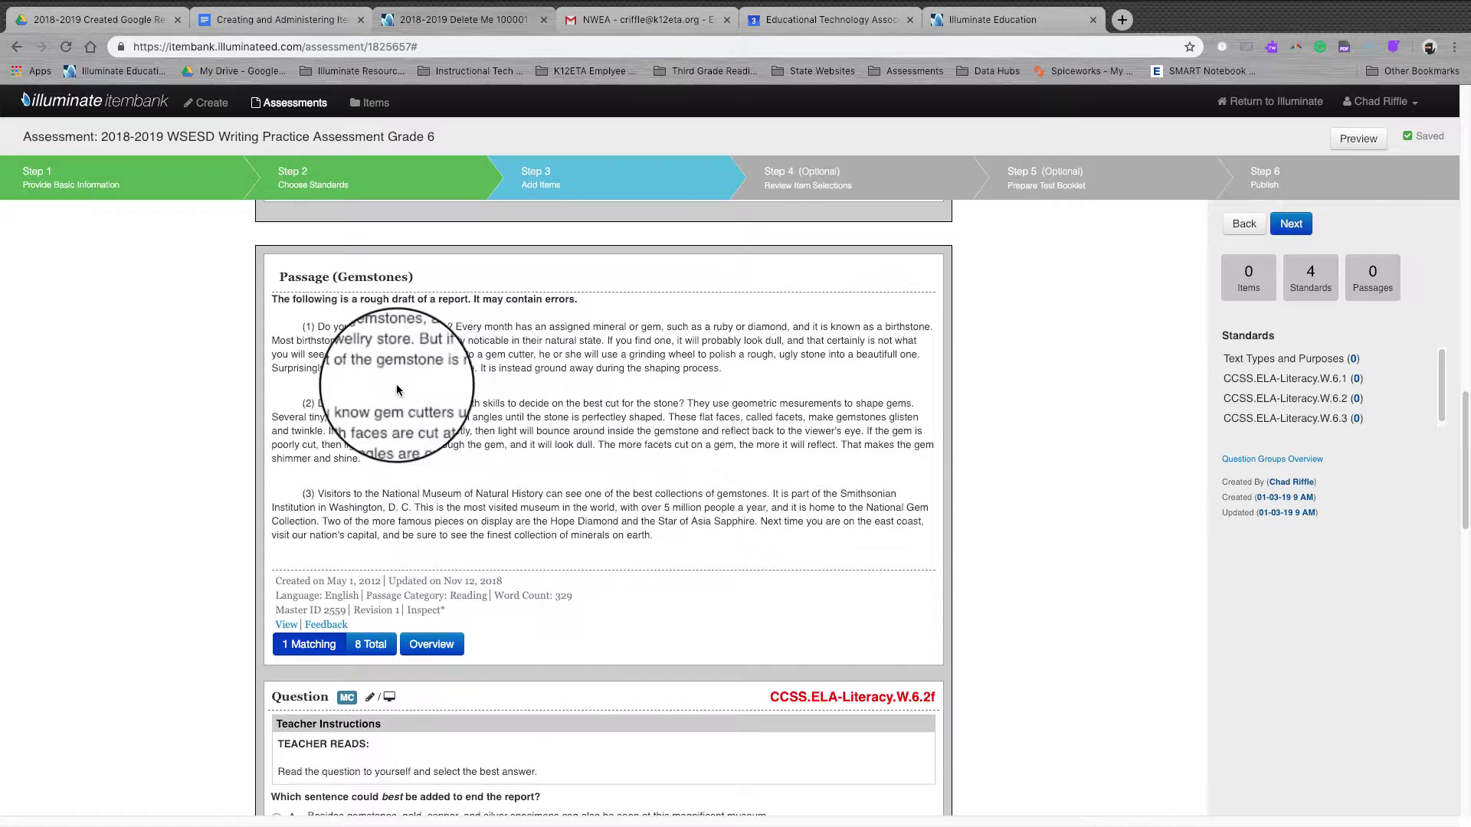
{"action": "scroll", "coordinate": [493, 429], "scroll_direction": "down", "scroll_amount": 2}
{"action": "scroll", "coordinate": [495, 451], "scroll_direction": "down", "scroll_amount": 5}
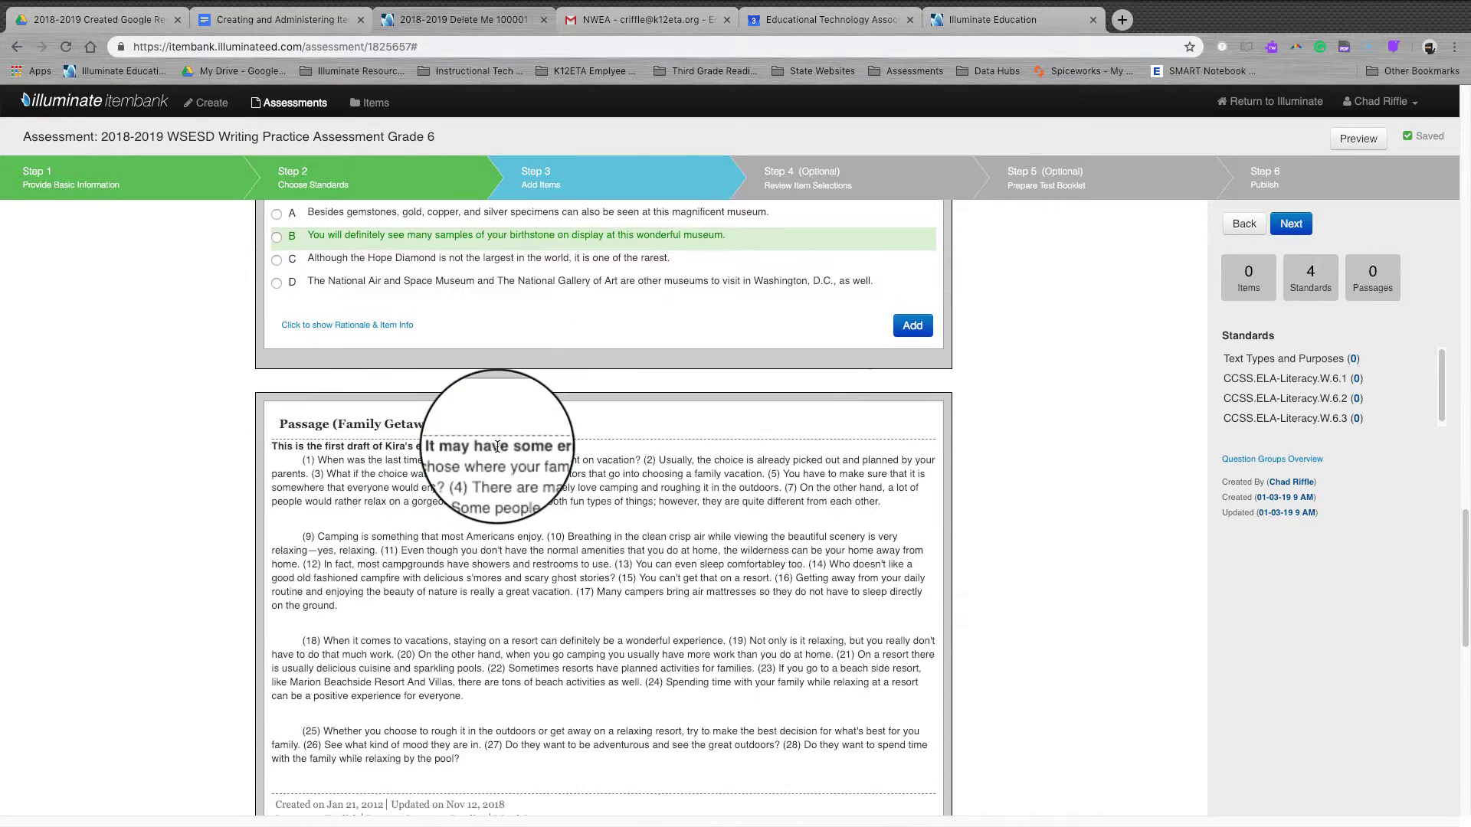
{"action": "scroll", "coordinate": [497, 447], "scroll_direction": "up", "scroll_amount": 20}
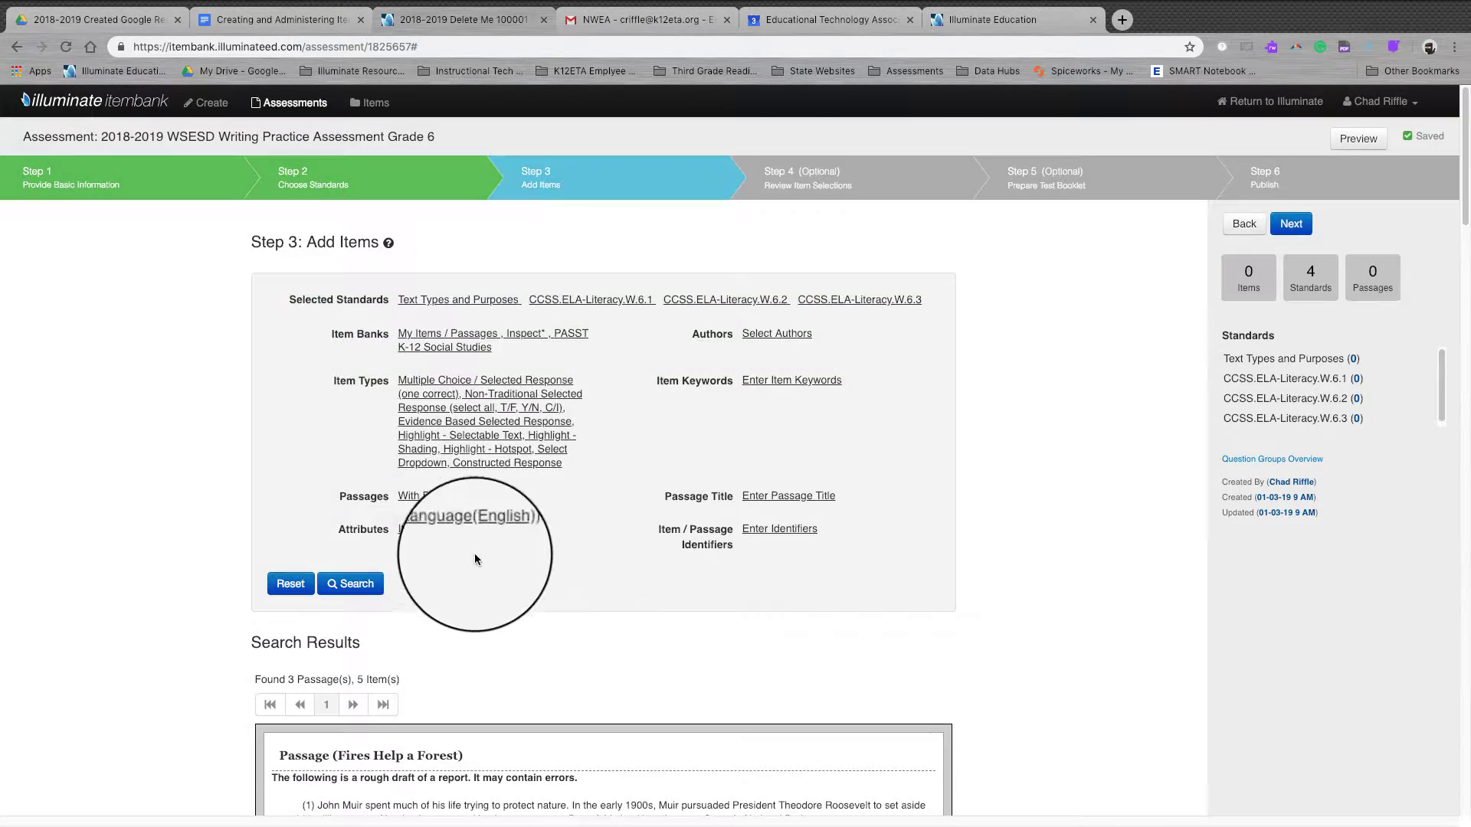
Step: Review the item and passage attributes available for filtering, then close them without applying changes
{"action": "left_click", "coordinate": [416, 530]}
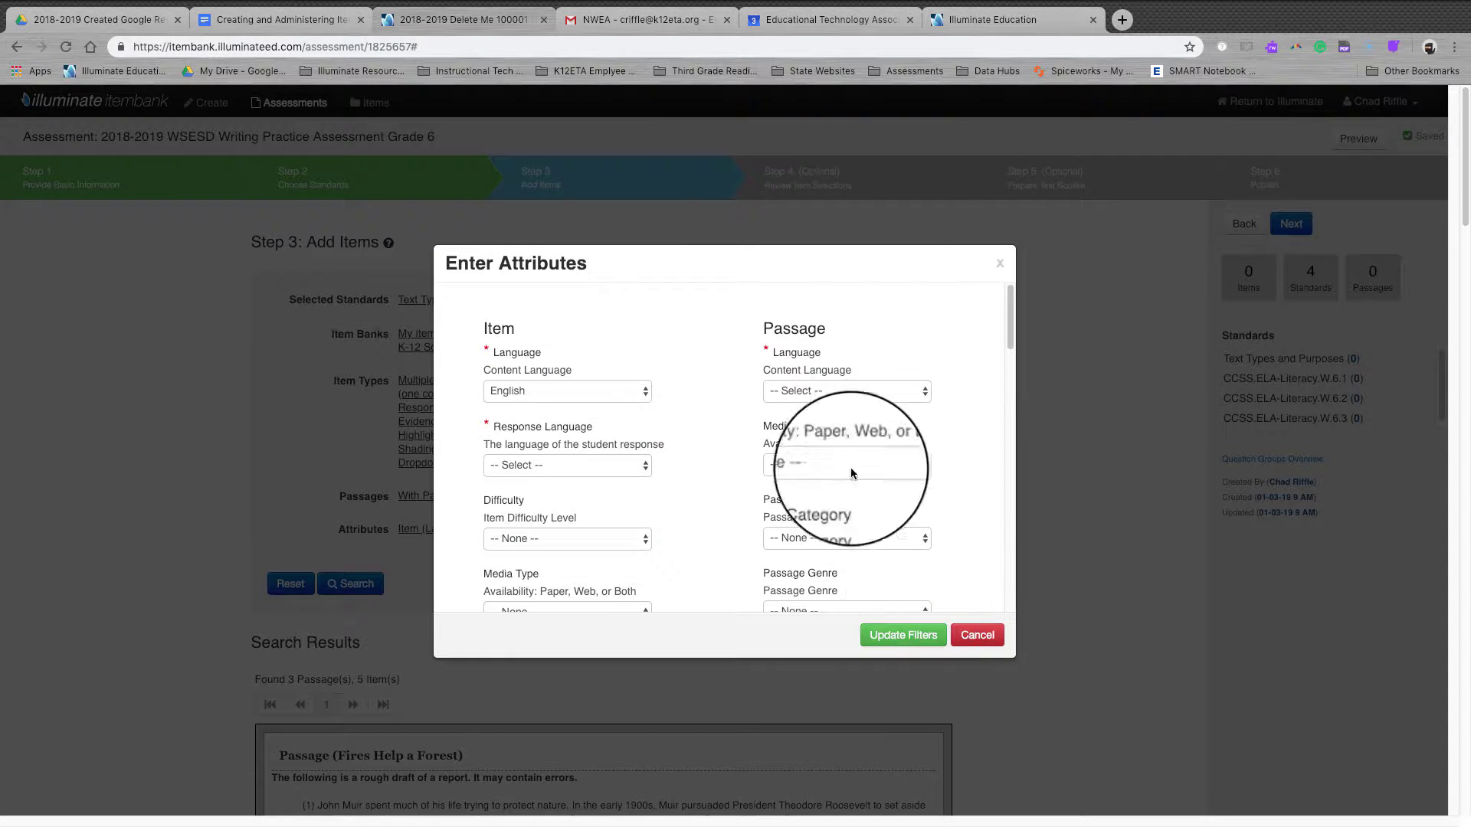
{"action": "scroll", "coordinate": [733, 499], "scroll_direction": "down", "scroll_amount": 1}
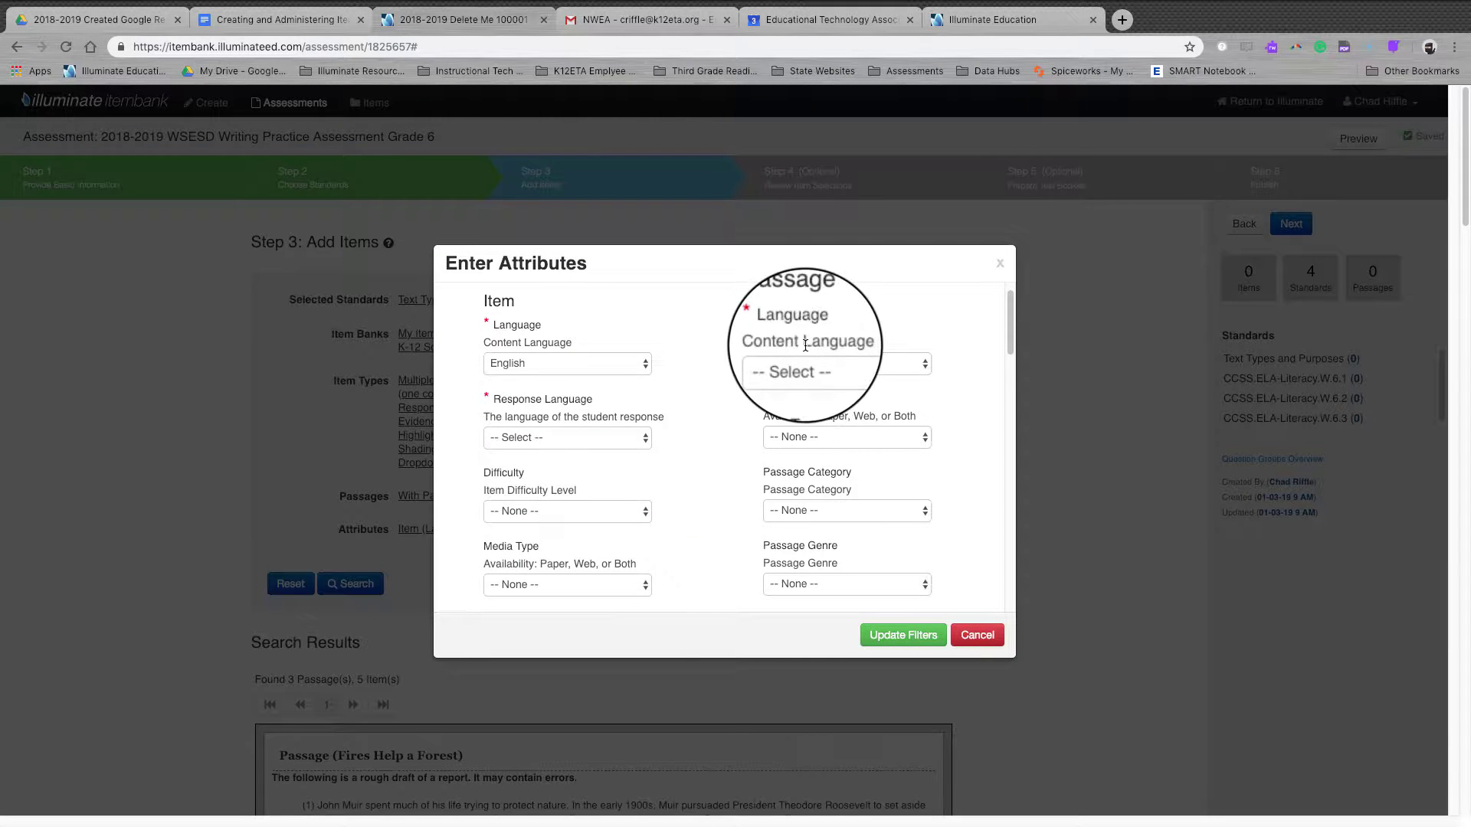
{"action": "scroll", "coordinate": [732, 463], "scroll_direction": "down", "scroll_amount": 5}
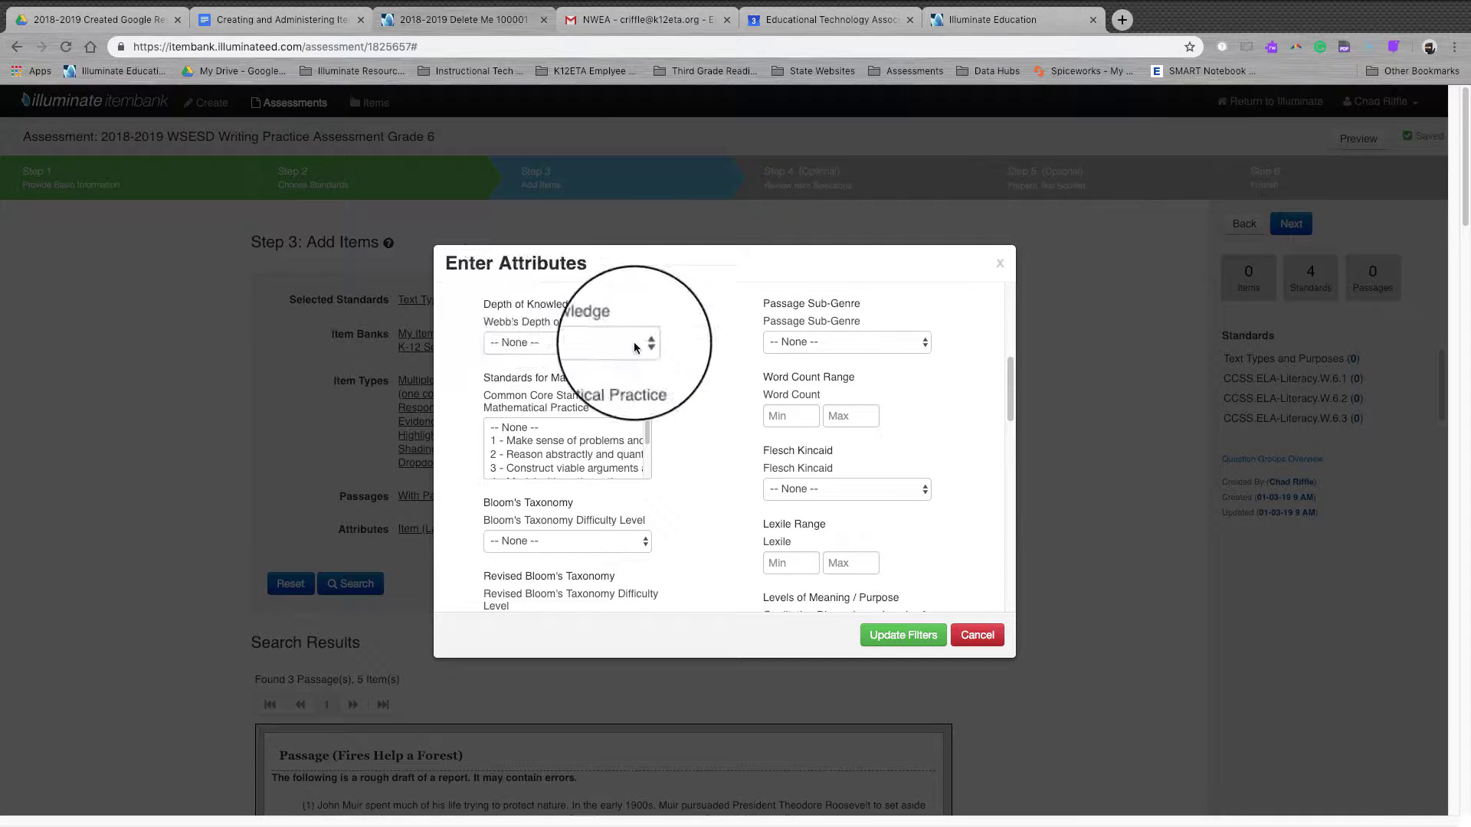
{"action": "scroll", "coordinate": [706, 430], "scroll_direction": "down", "scroll_amount": 4}
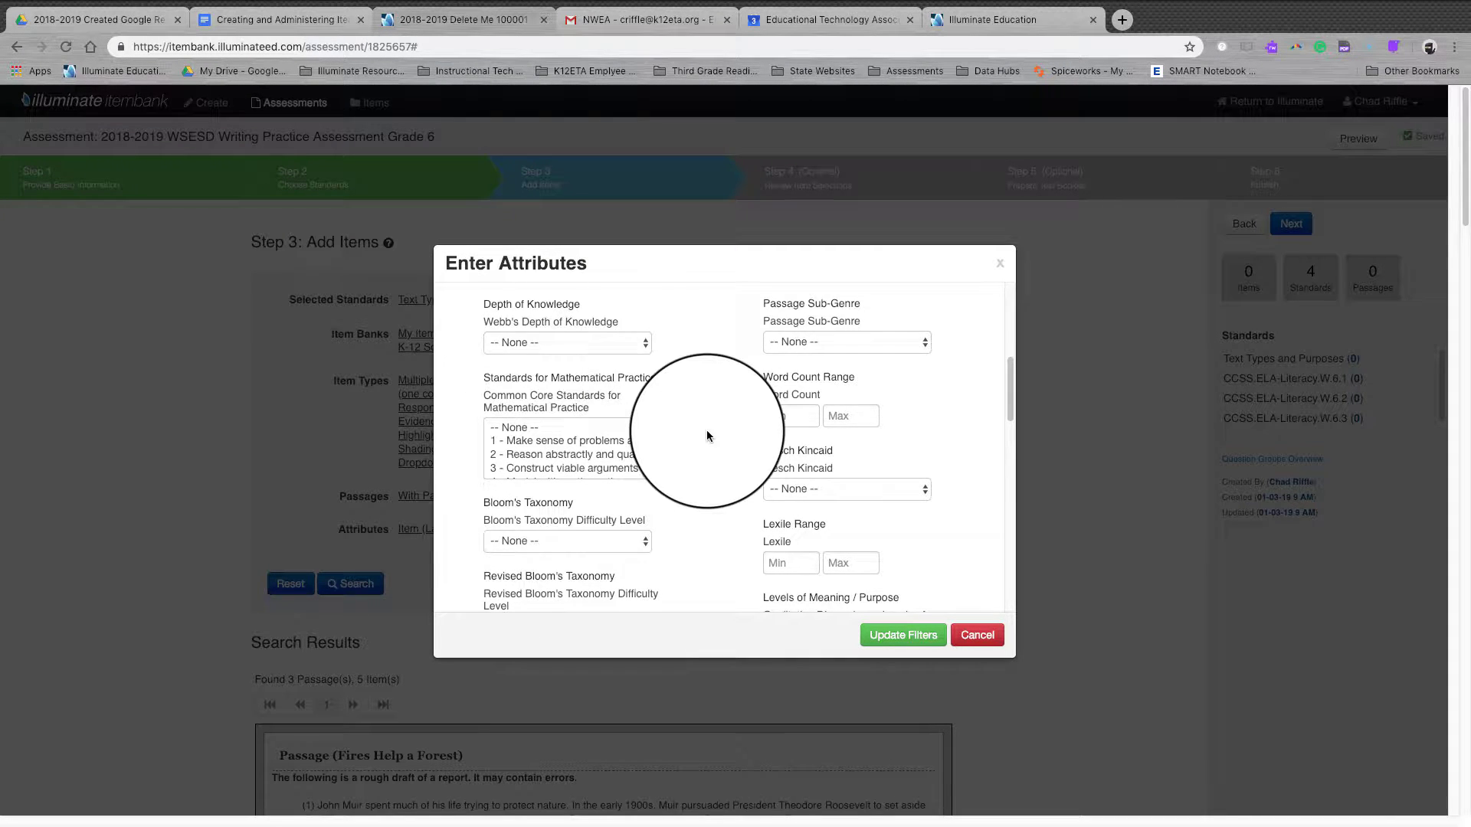
{"action": "scroll", "coordinate": [704, 426], "scroll_direction": "down", "scroll_amount": 4}
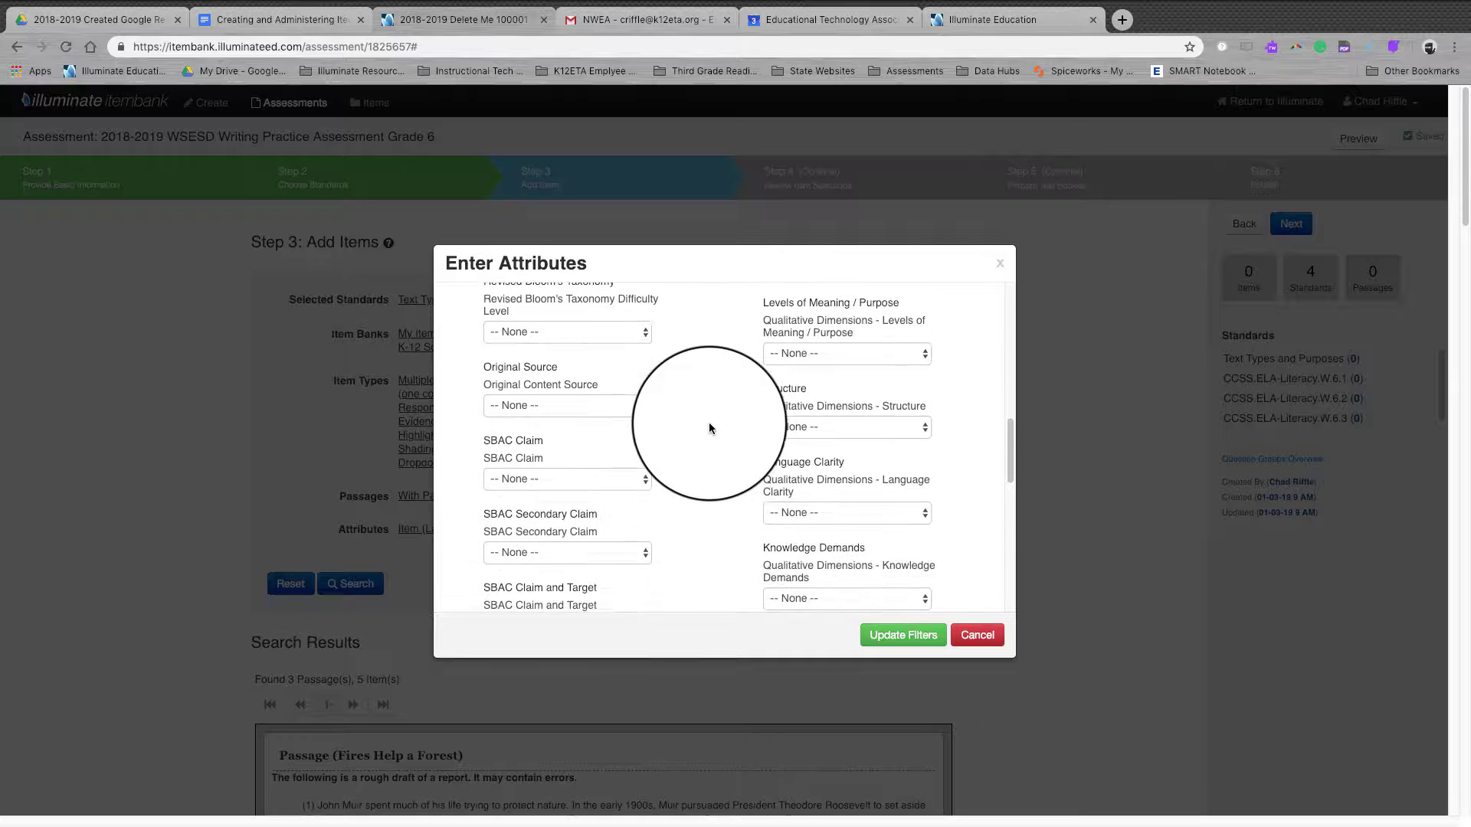
{"action": "scroll", "coordinate": [705, 503], "scroll_direction": "down", "scroll_amount": 7}
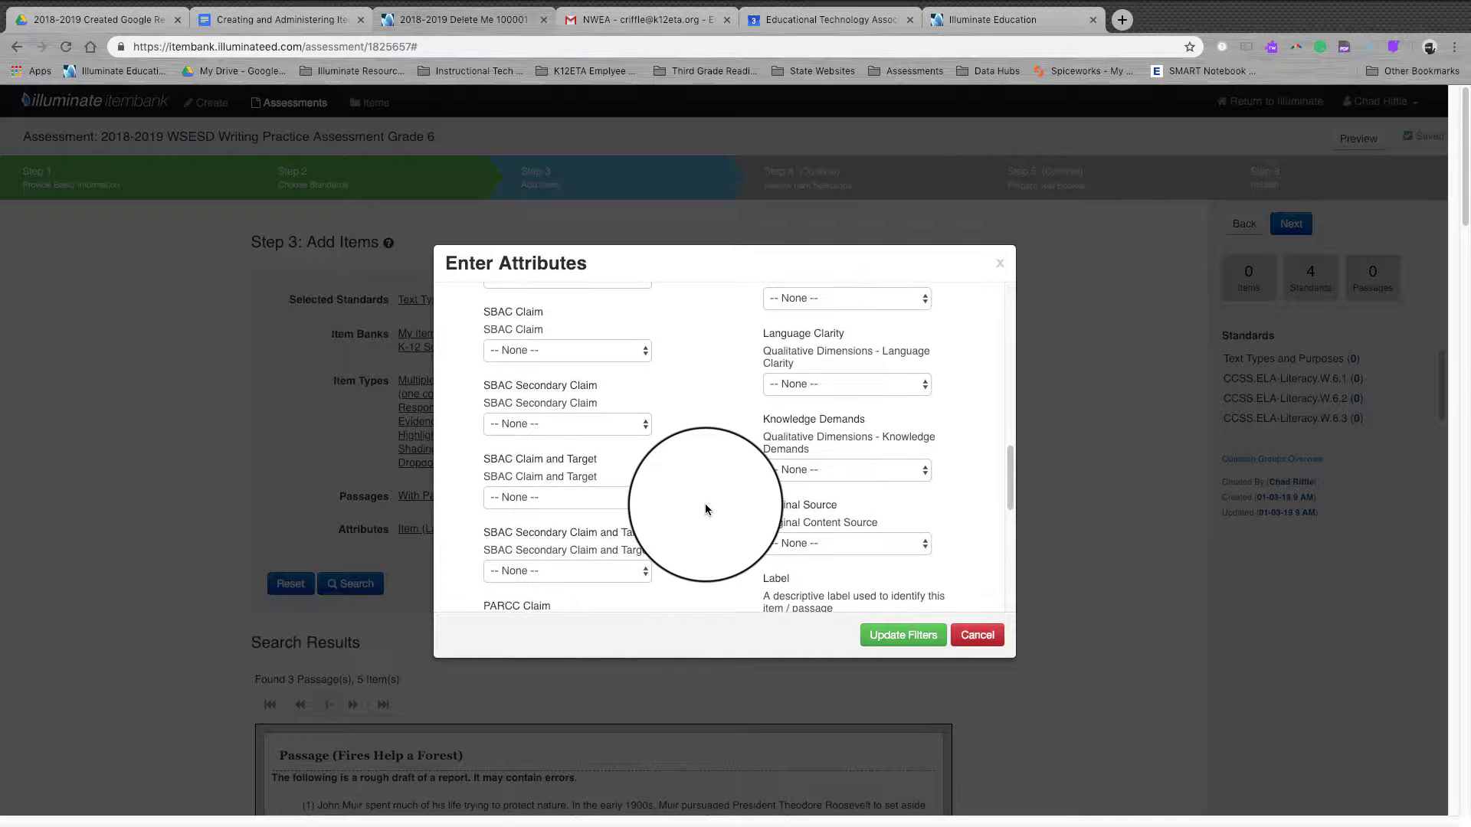
{"action": "scroll", "coordinate": [723, 494], "scroll_direction": "down", "scroll_amount": 4}
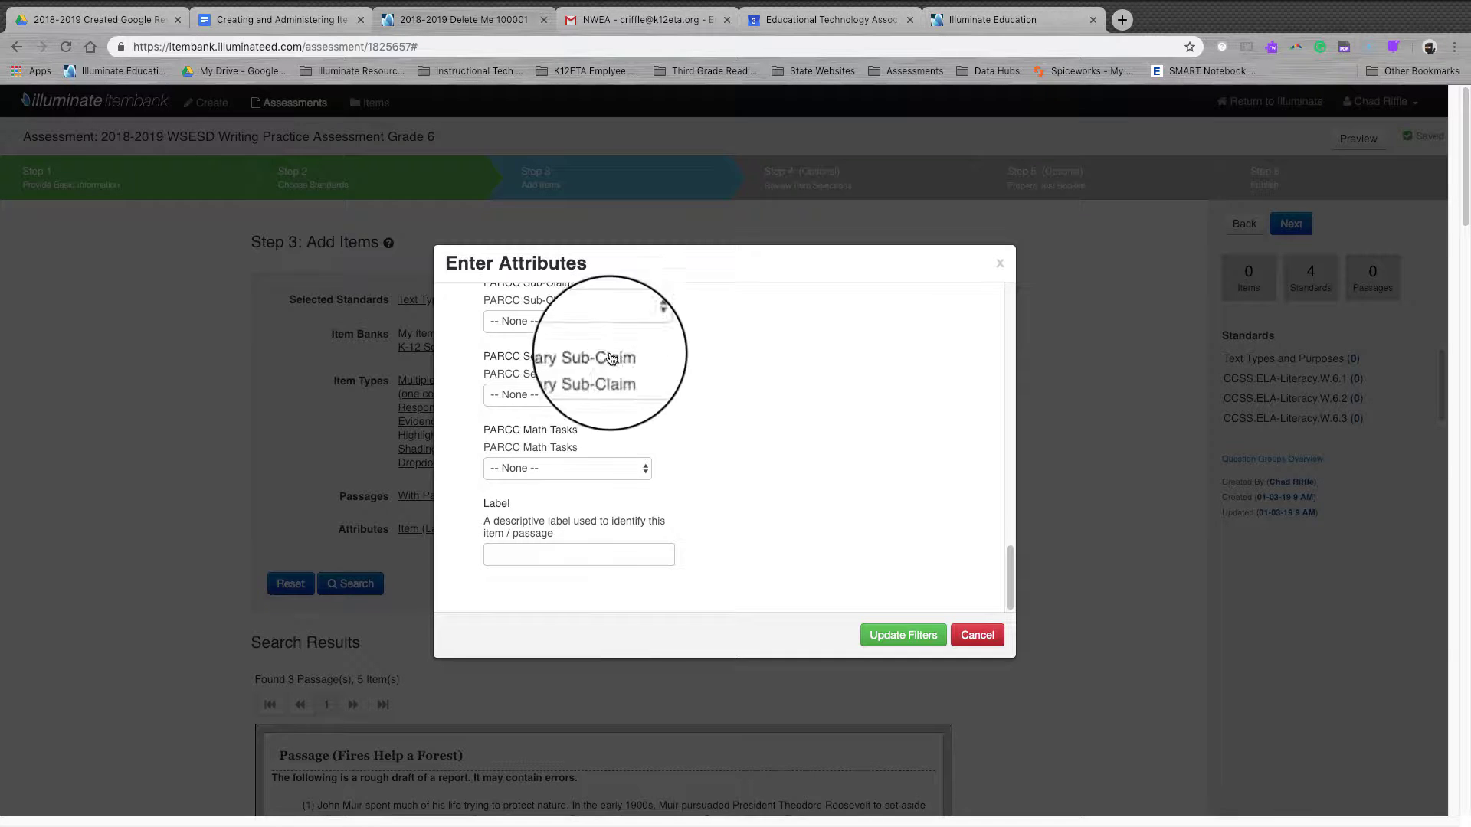
{"action": "left_click", "coordinate": [976, 636]}
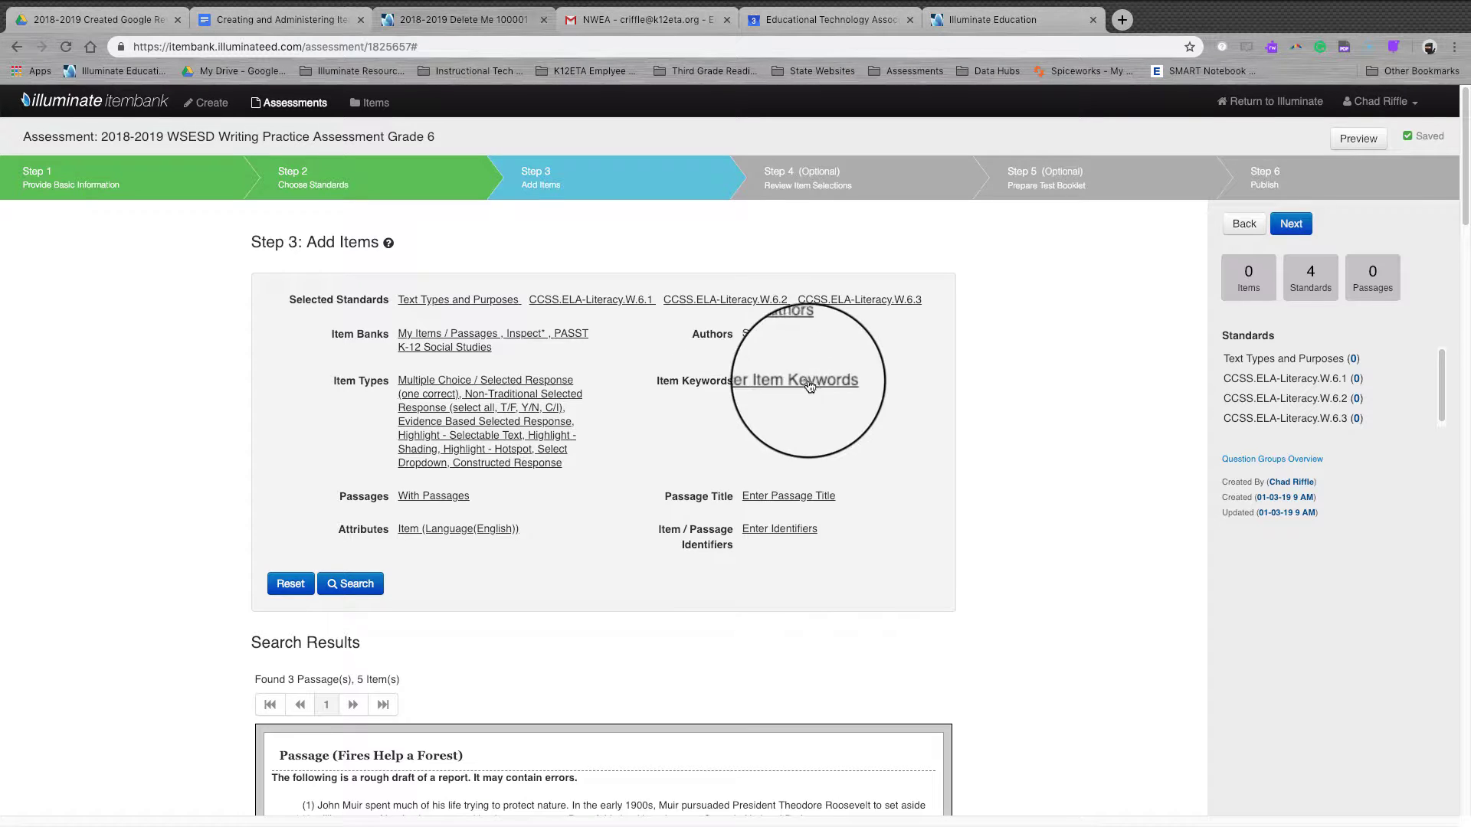
Step: Inspect the Passage Title and Item / Passage Identifiers filters, closing each without applying changes
{"action": "left_click", "coordinate": [789, 498]}
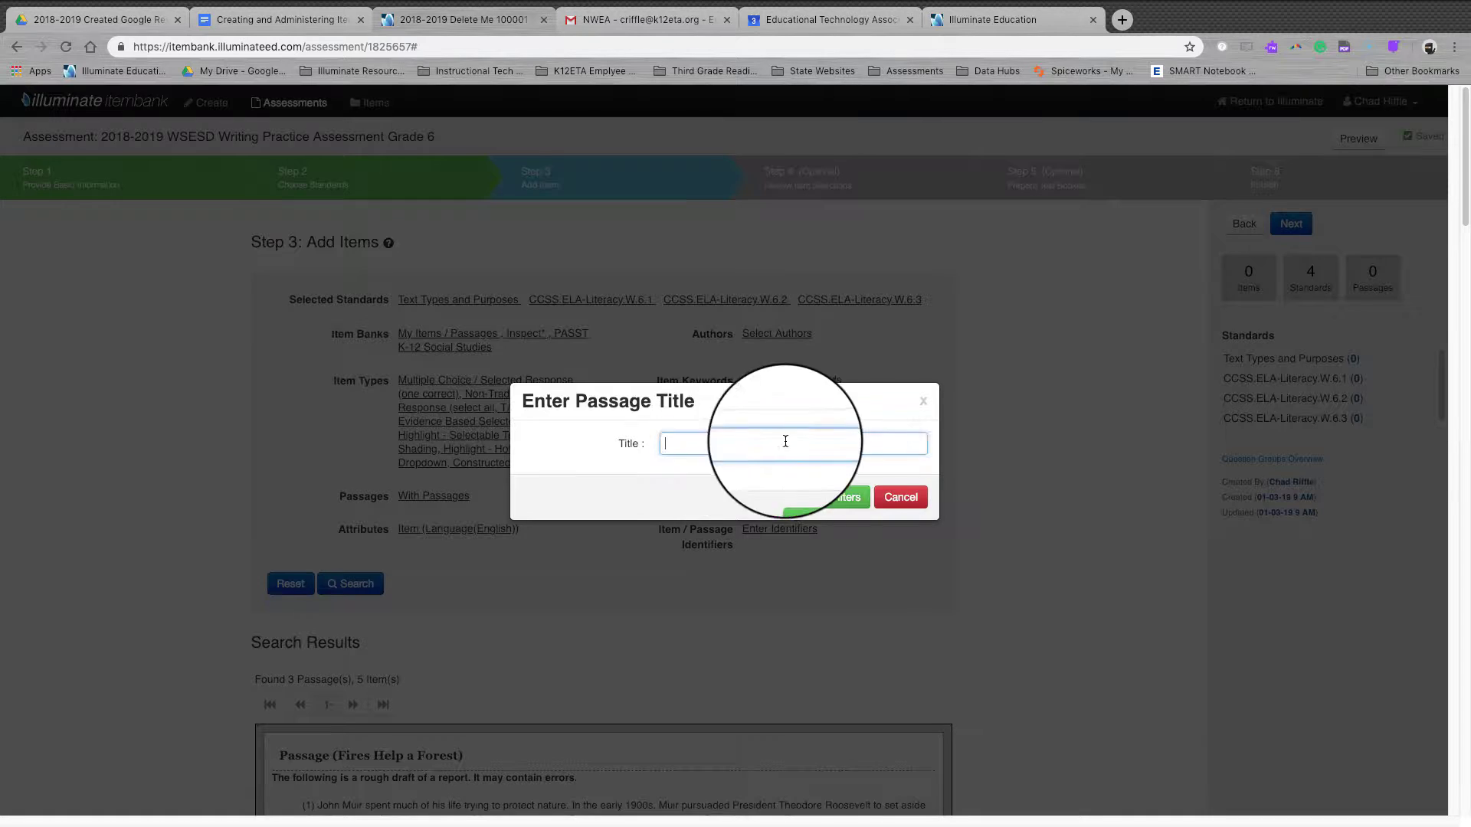
{"action": "left_click", "coordinate": [919, 406]}
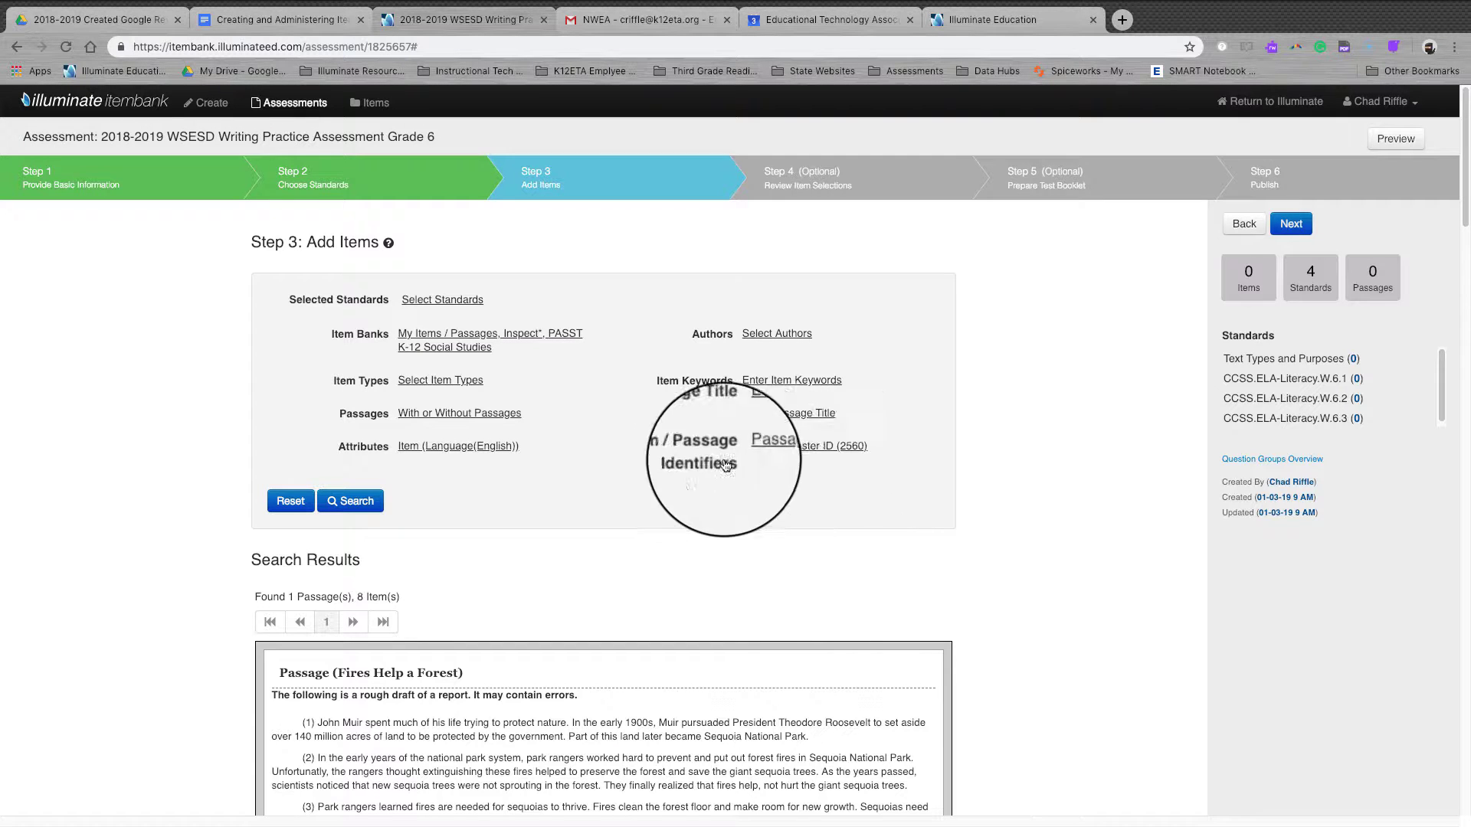
{"action": "left_click", "coordinate": [802, 451]}
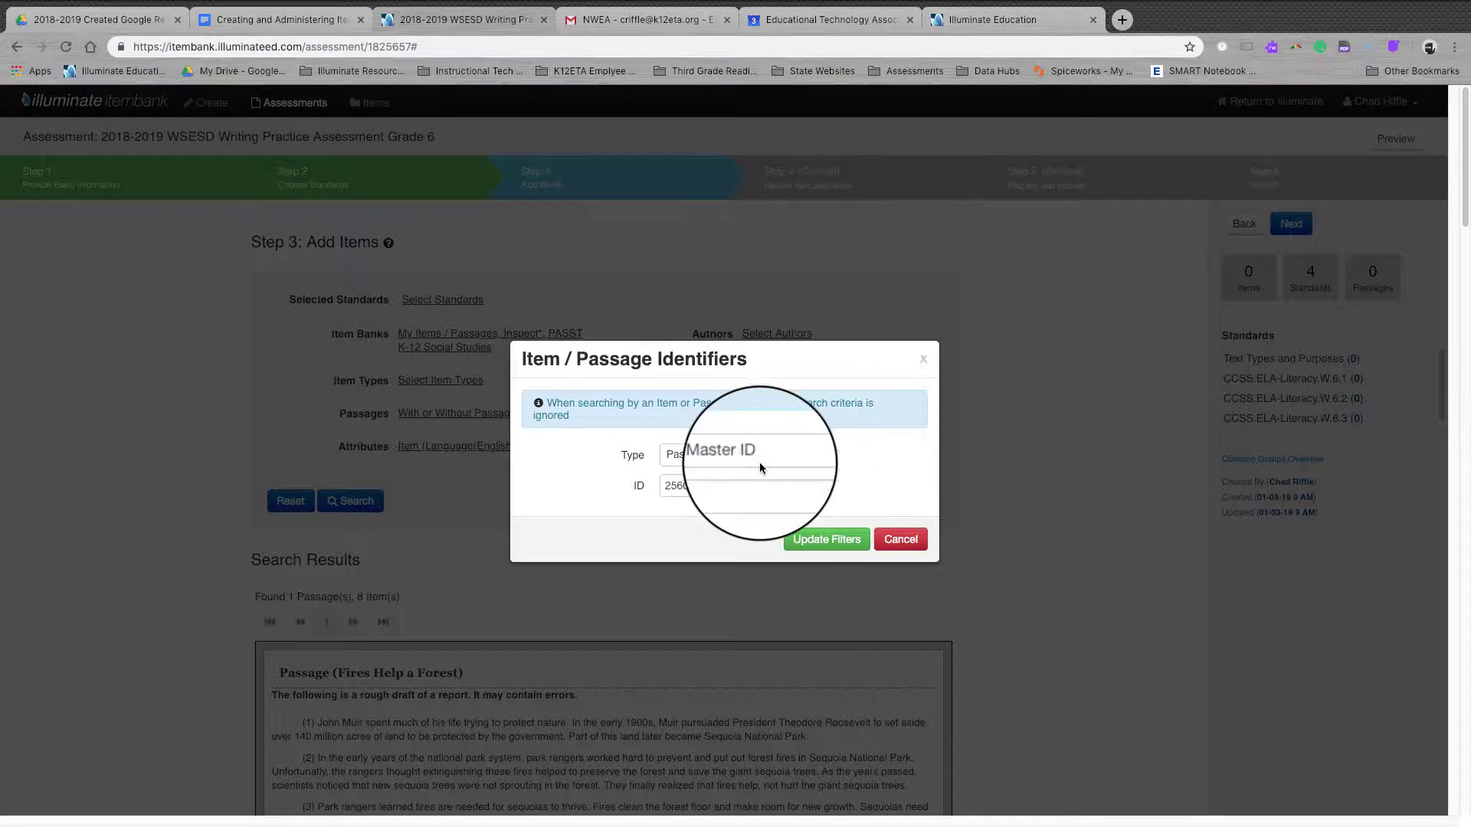
{"action": "left_click", "coordinate": [895, 539]}
Step: Locate the Master ID of the Fires Help a Forest passage and filter the search by Passage Master ID 2560
{"action": "scroll", "coordinate": [608, 584], "scroll_direction": "down", "scroll_amount": 3}
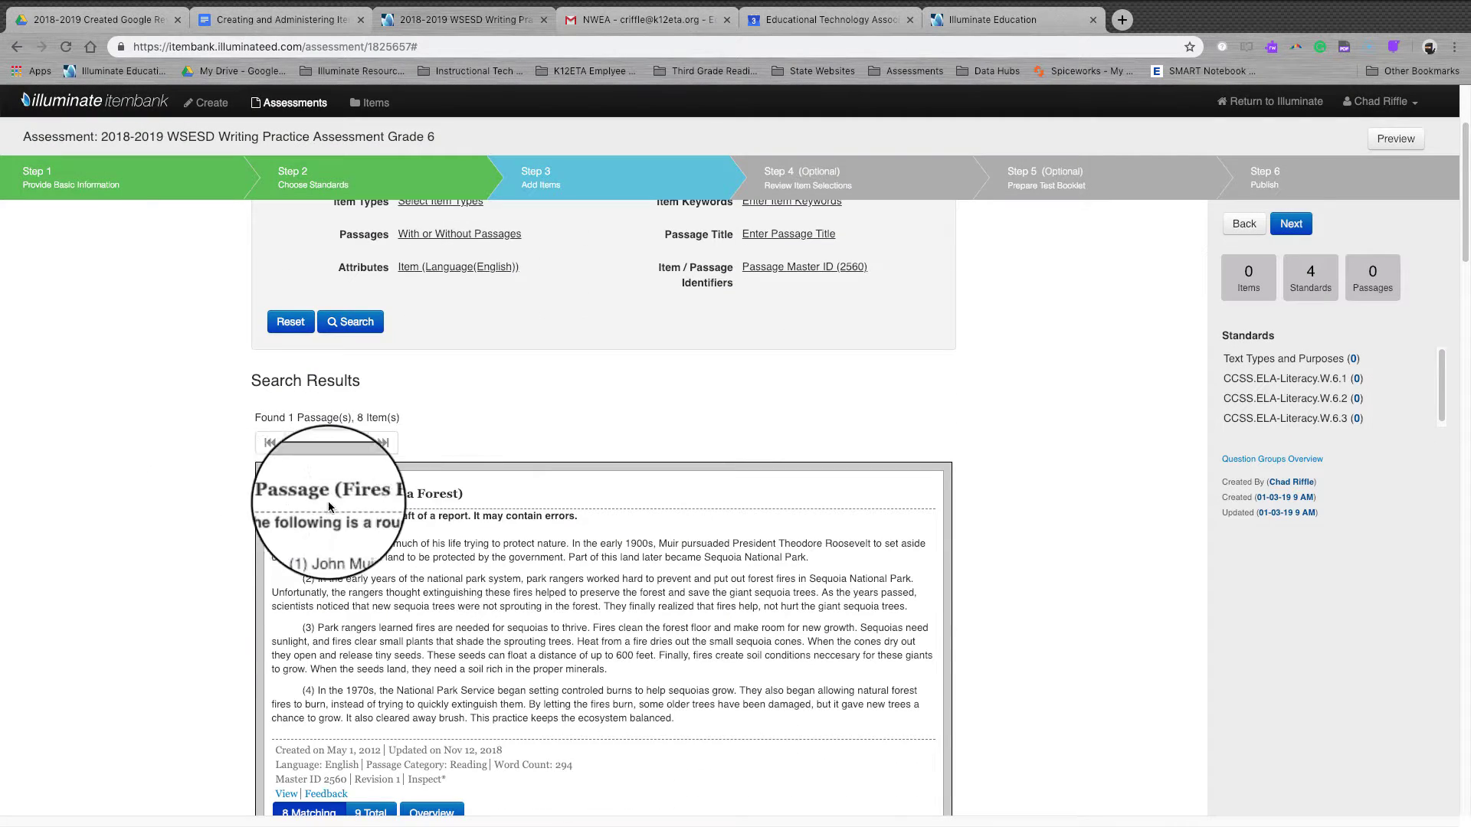
{"action": "scroll", "coordinate": [503, 561], "scroll_direction": "down", "scroll_amount": 2}
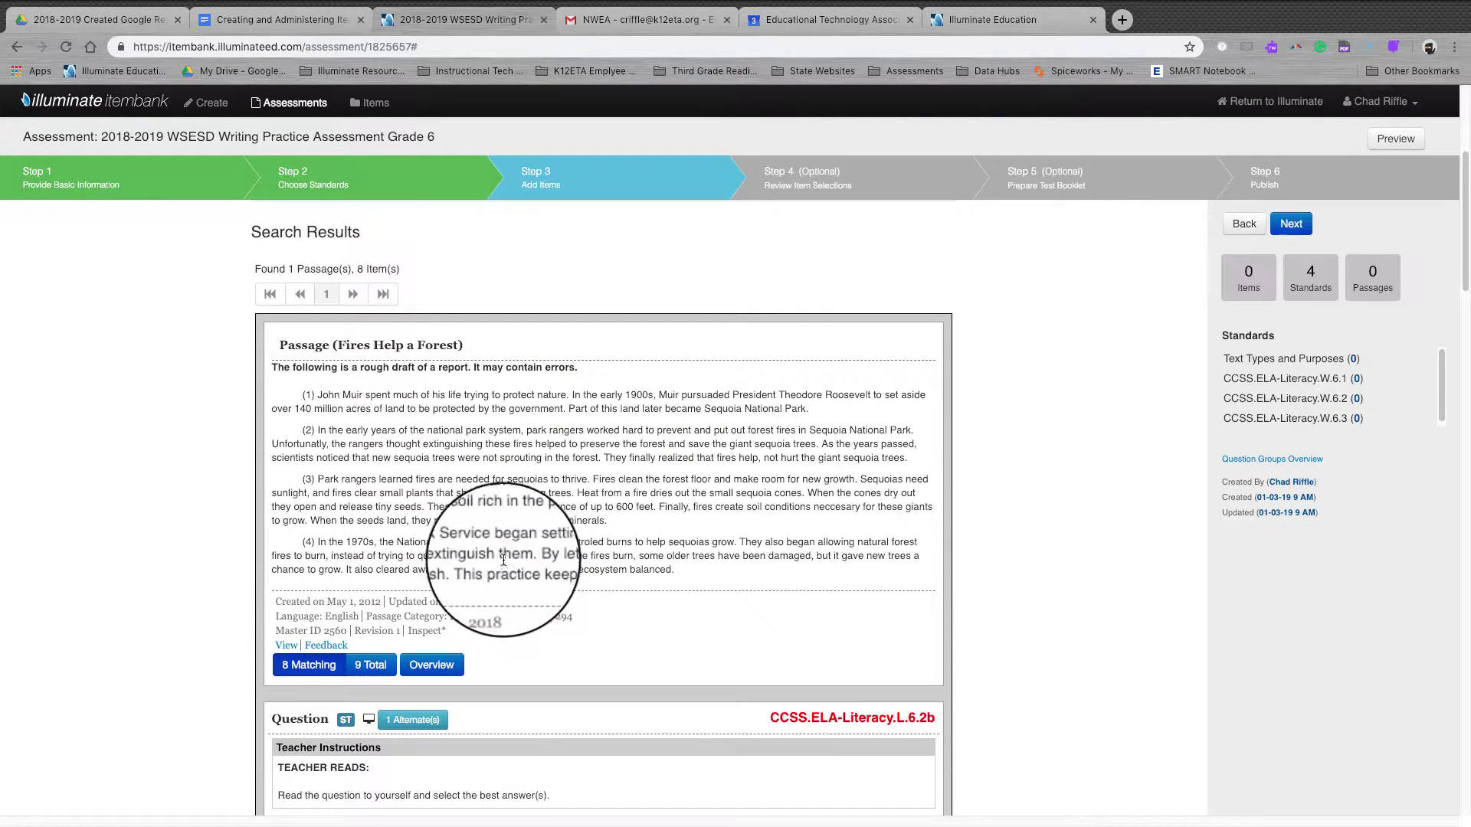
{"action": "double_click", "coordinate": [330, 632]}
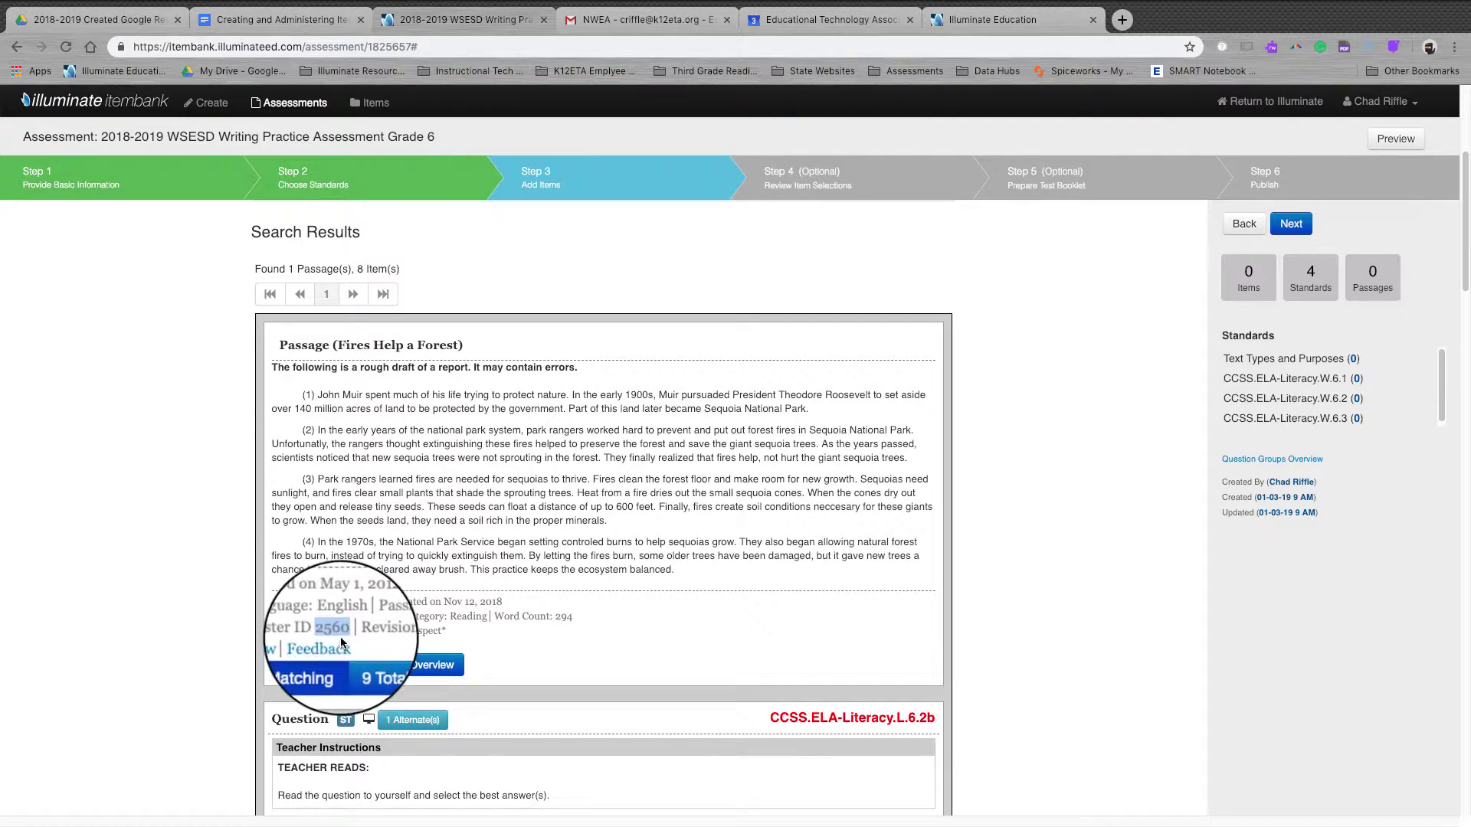
{"action": "scroll", "coordinate": [744, 443], "scroll_direction": "up", "scroll_amount": 3}
{"action": "left_click", "coordinate": [800, 322]}
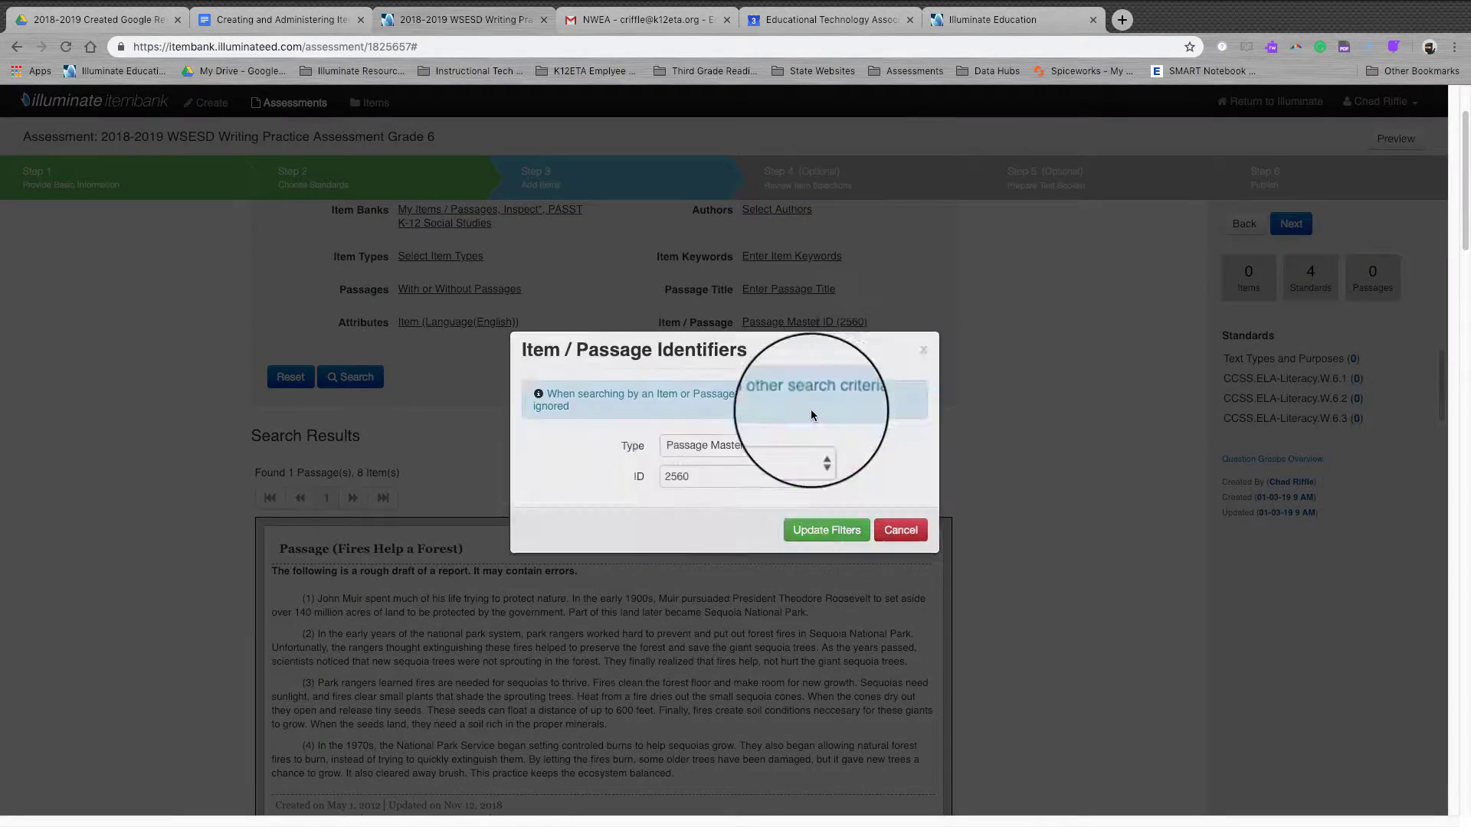
{"action": "left_click", "coordinate": [726, 460]}
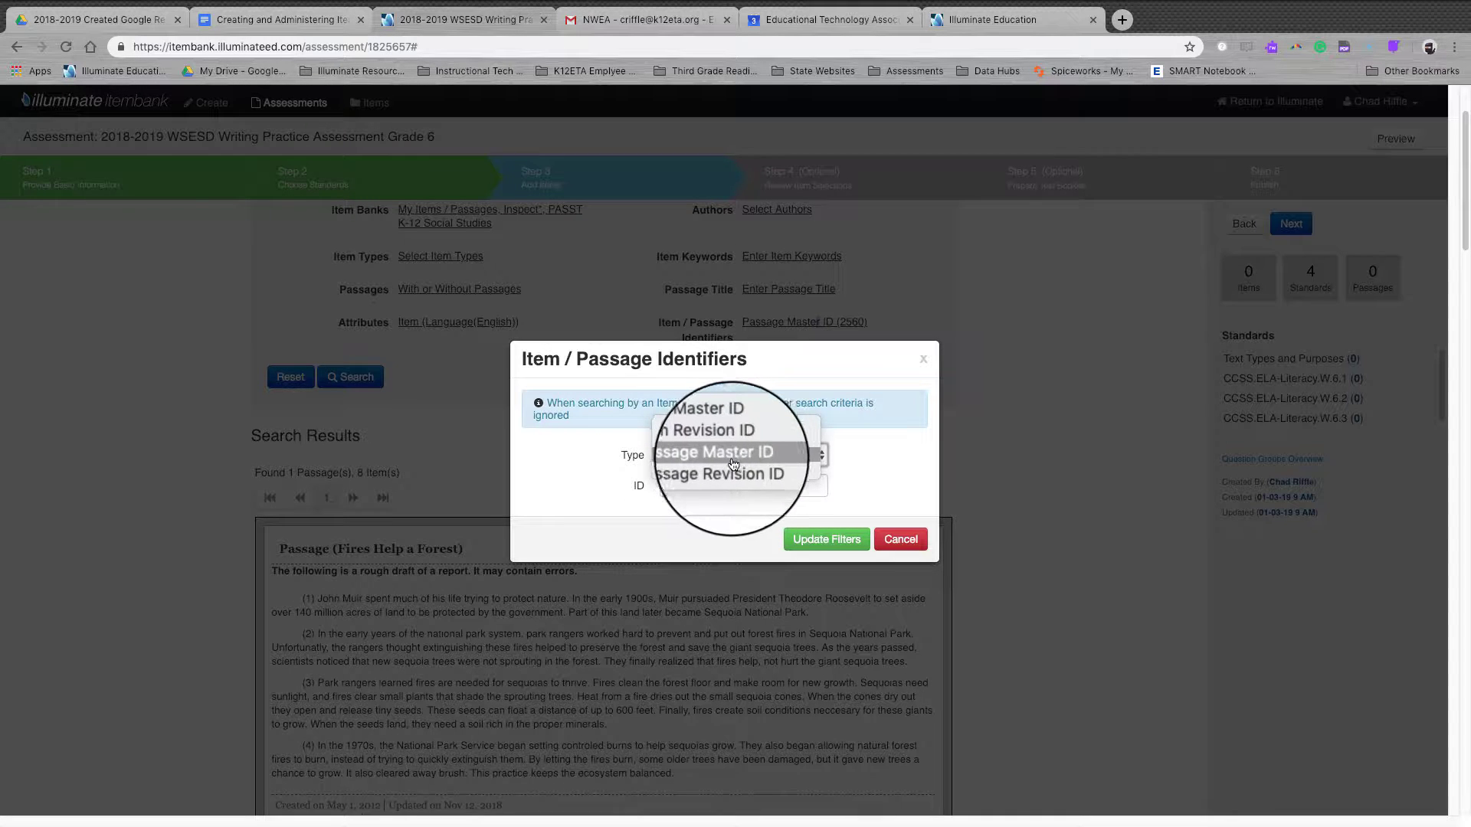
{"action": "left_click", "coordinate": [739, 460]}
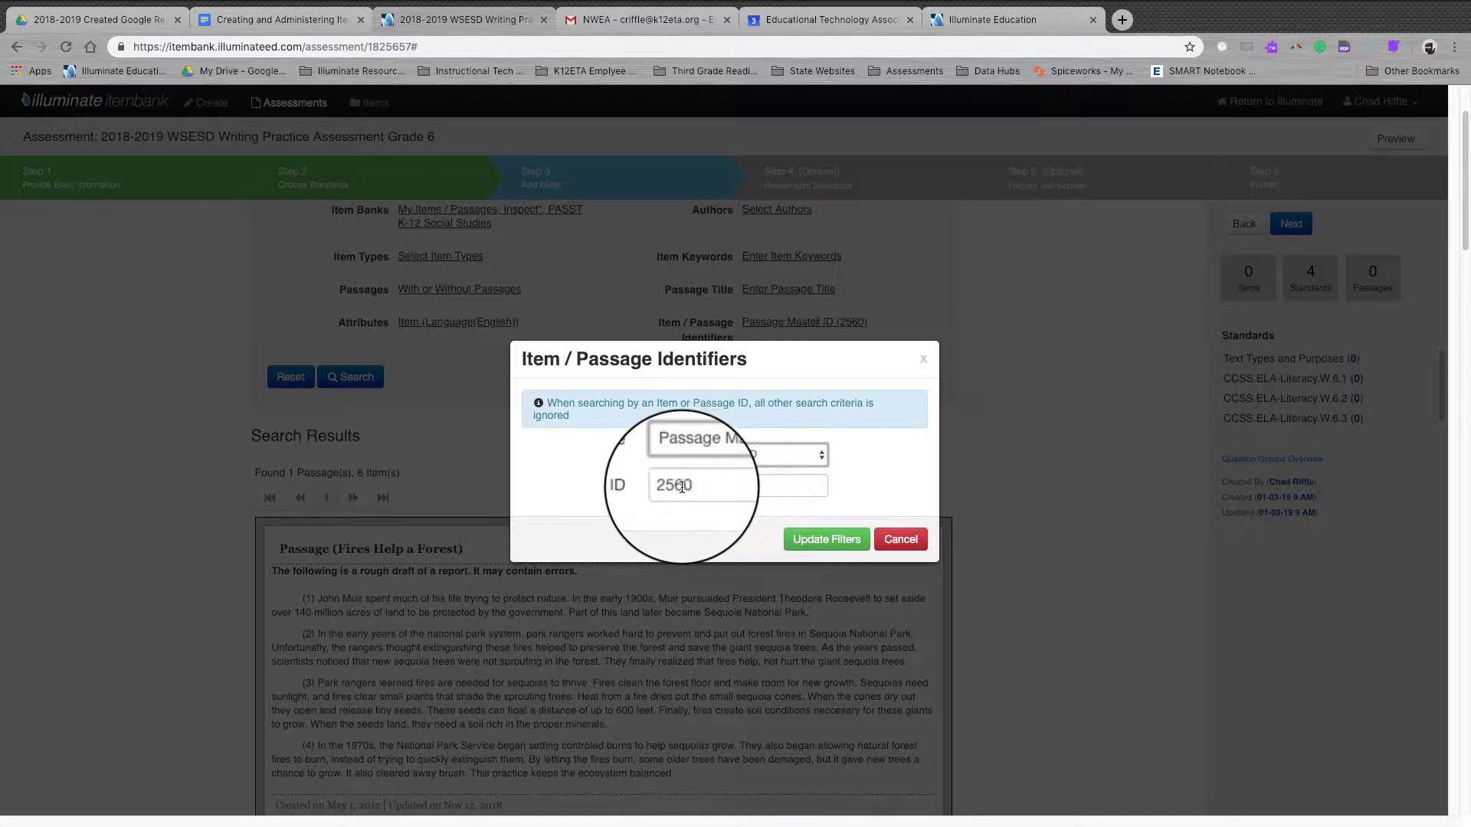
{"action": "left_click", "coordinate": [821, 538]}
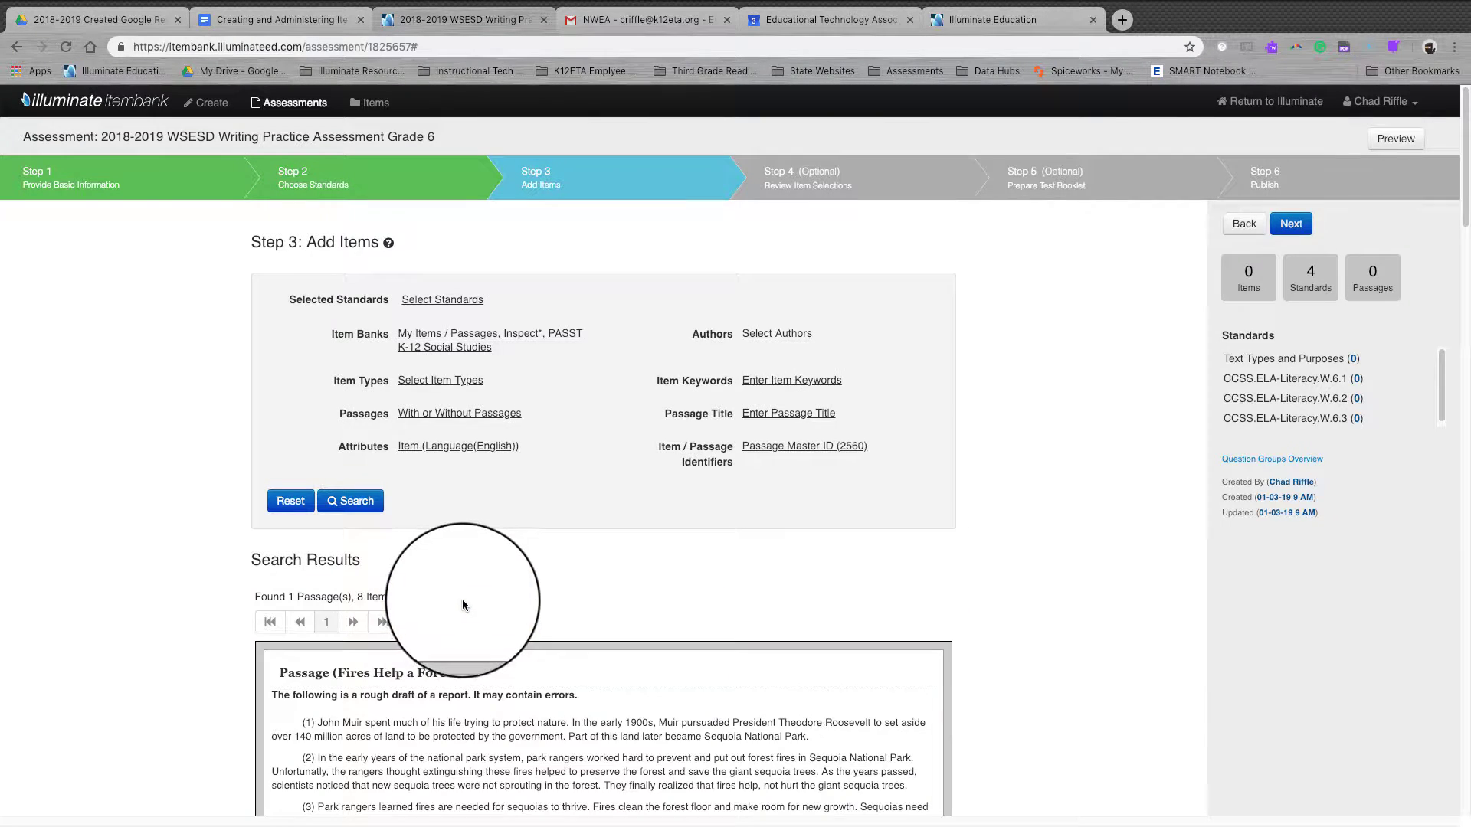
Step: Look through the questions attached to the Fires Help a Forest passage and the standards they address
{"action": "scroll", "coordinate": [465, 599], "scroll_direction": "down", "scroll_amount": 7}
{"action": "scroll", "coordinate": [543, 551], "scroll_direction": "up", "scroll_amount": 3}
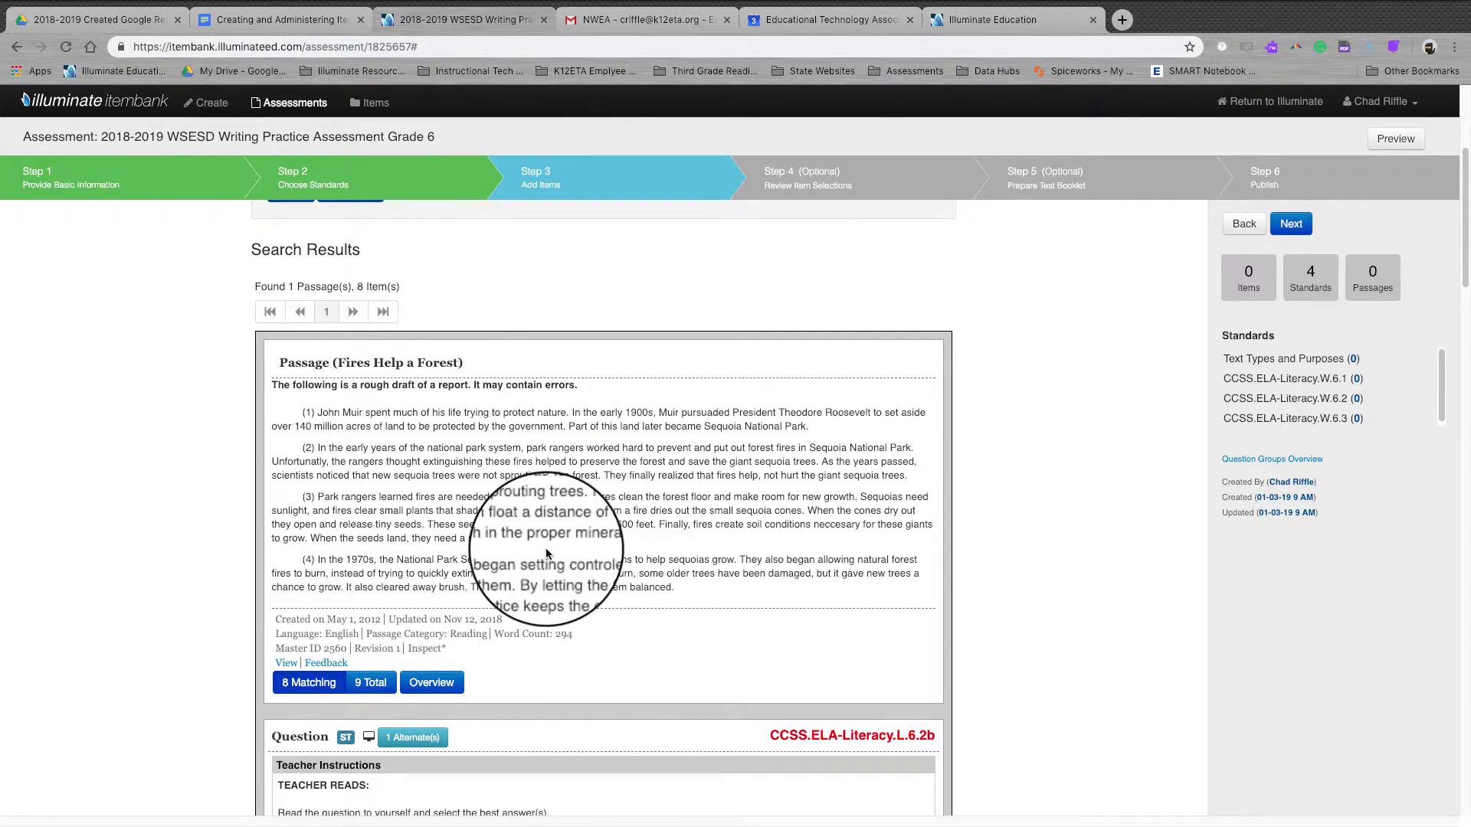
{"action": "scroll", "coordinate": [684, 479], "scroll_direction": "down", "scroll_amount": 10}
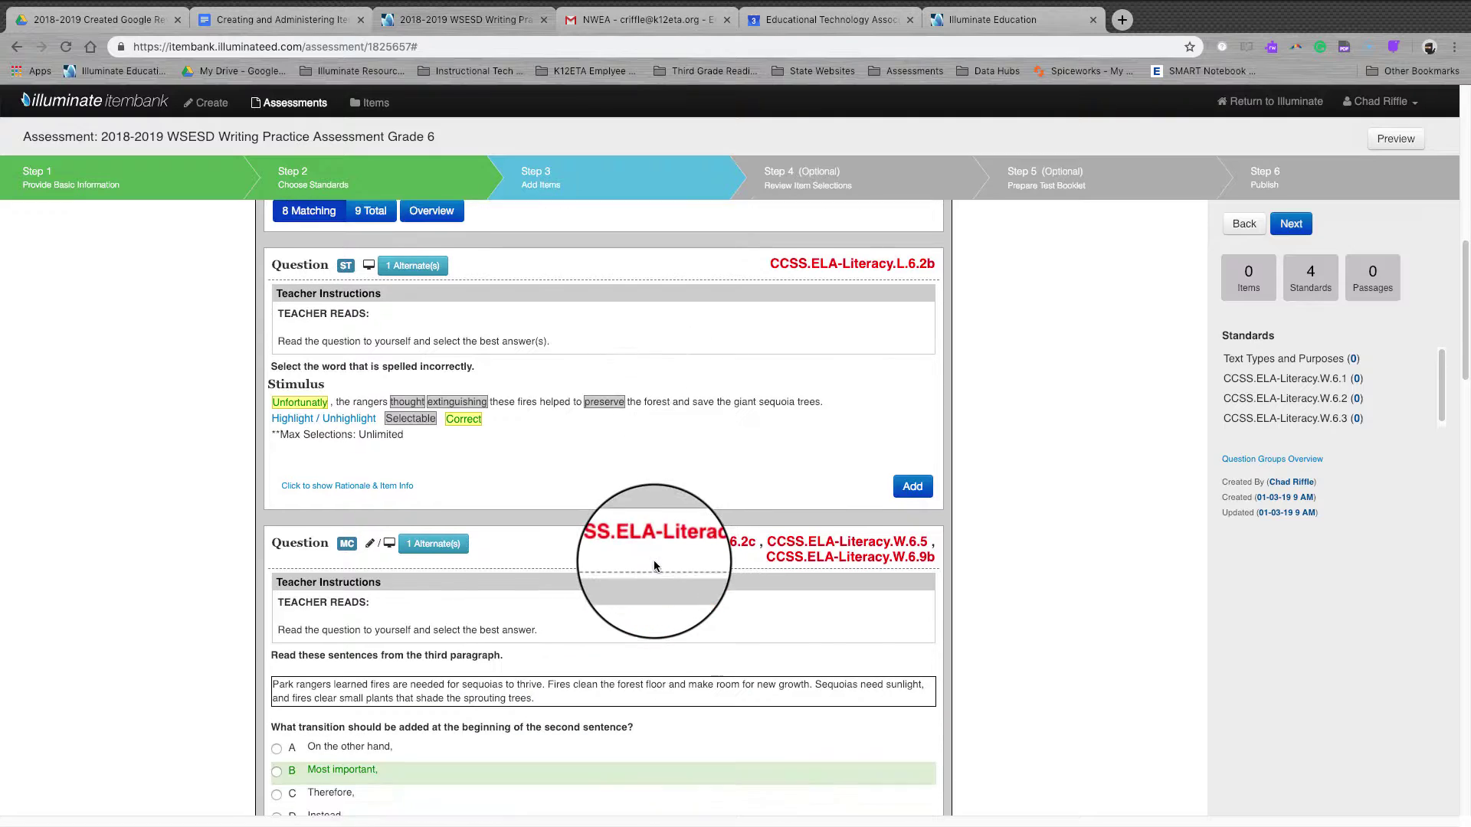
{"action": "scroll", "coordinate": [654, 571], "scroll_direction": "down", "scroll_amount": 4}
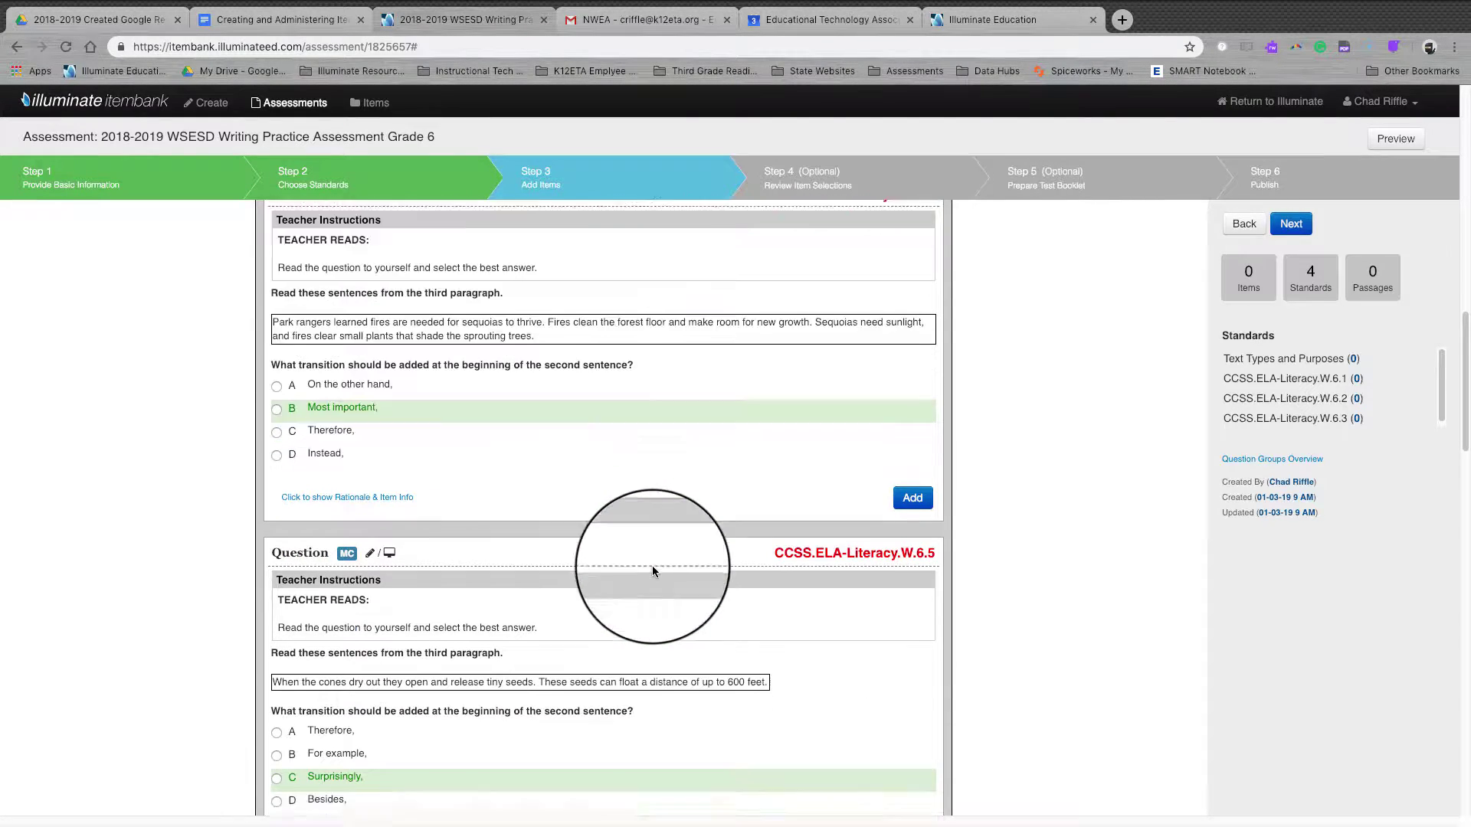
{"action": "scroll", "coordinate": [654, 571], "scroll_direction": "up", "scroll_amount": 5}
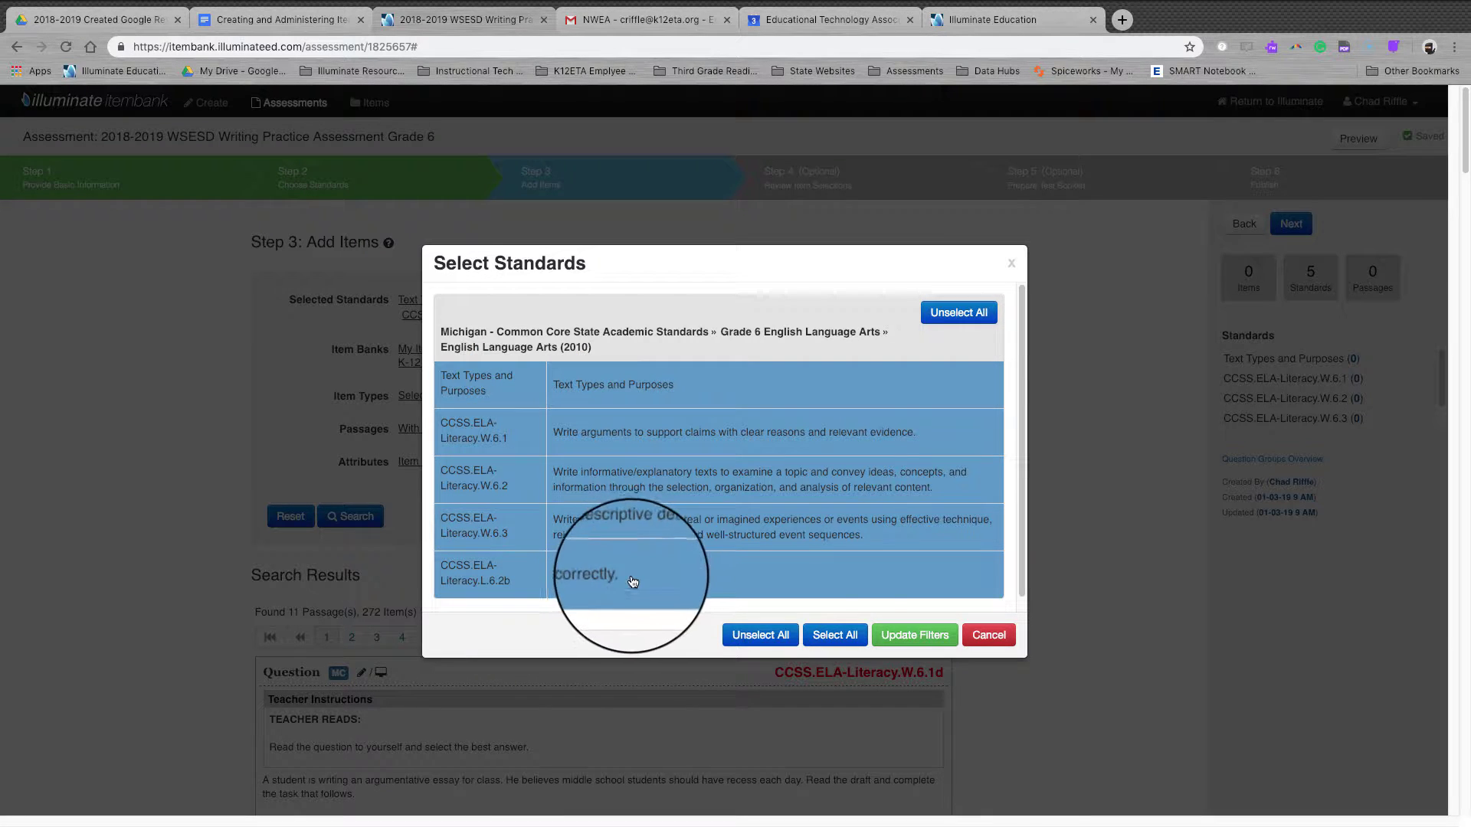
Step: Clear all selected standards in the filter, then filter the items by CCSS.ELA-Literacy.W.6.1 only
{"action": "left_click", "coordinate": [760, 635]}
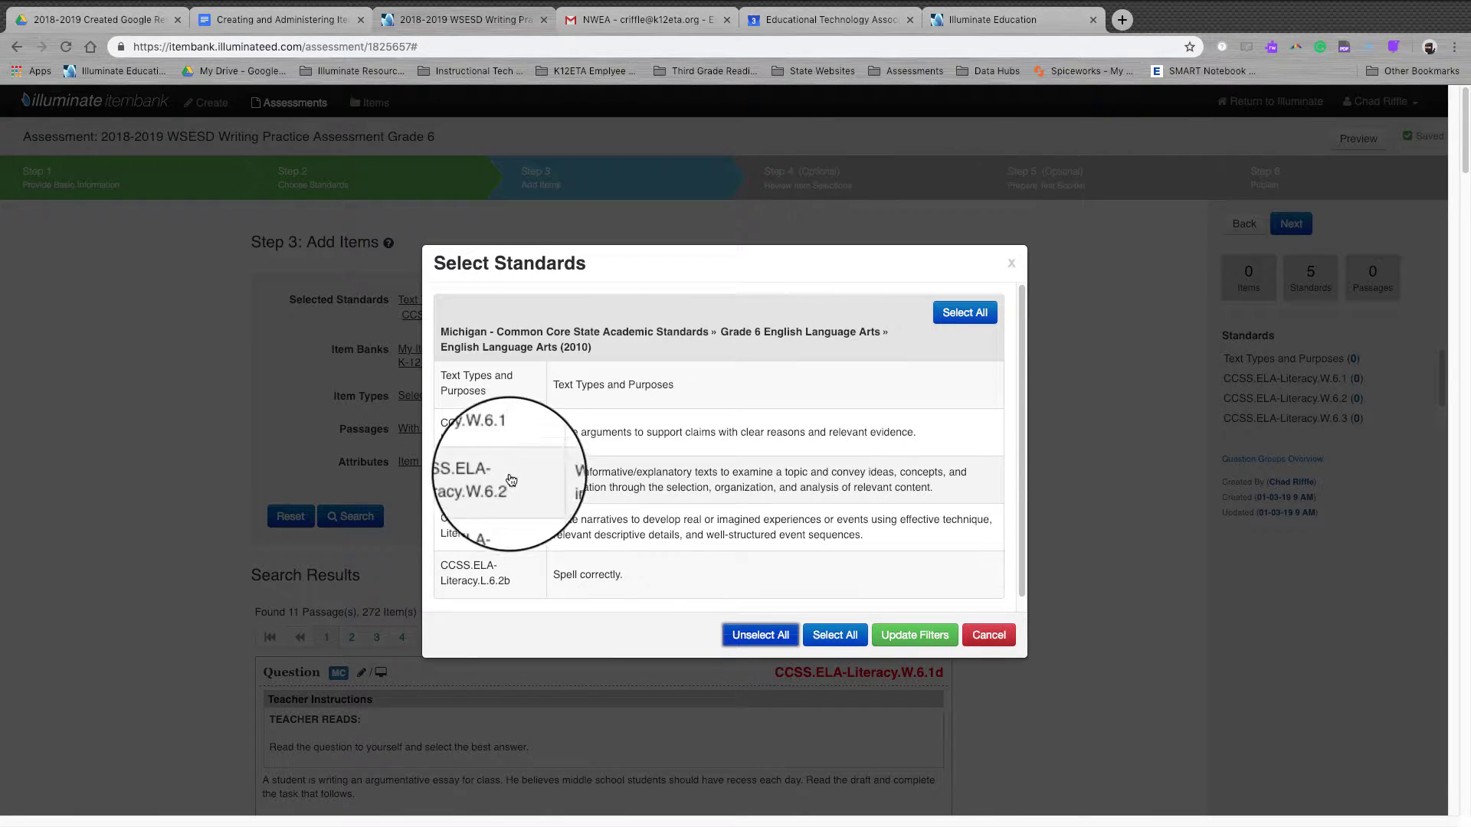
{"action": "left_click", "coordinate": [566, 436]}
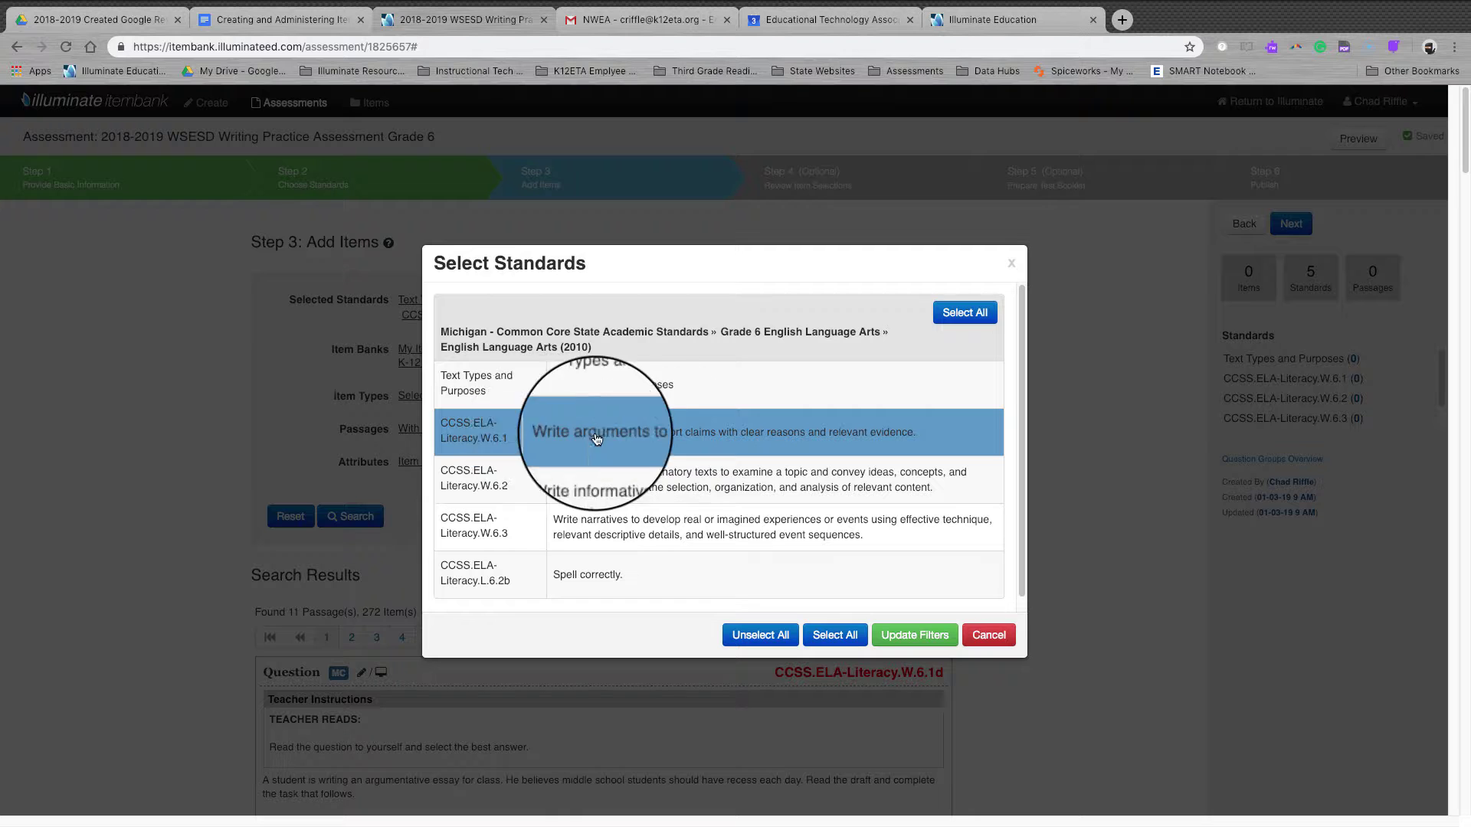
{"action": "left_click", "coordinate": [921, 642]}
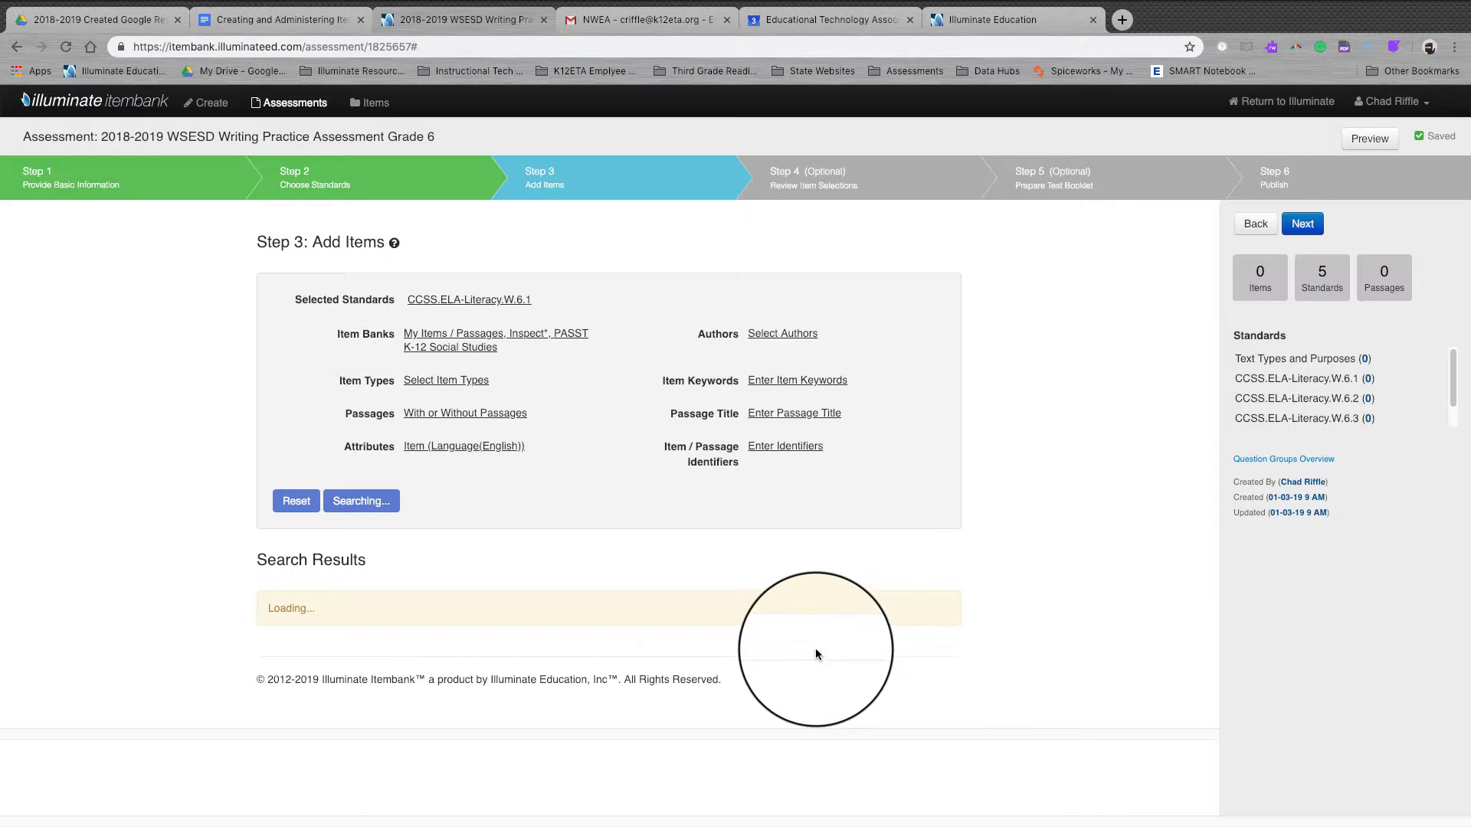
{"action": "scroll", "coordinate": [692, 610], "scroll_direction": "down", "scroll_amount": 5}
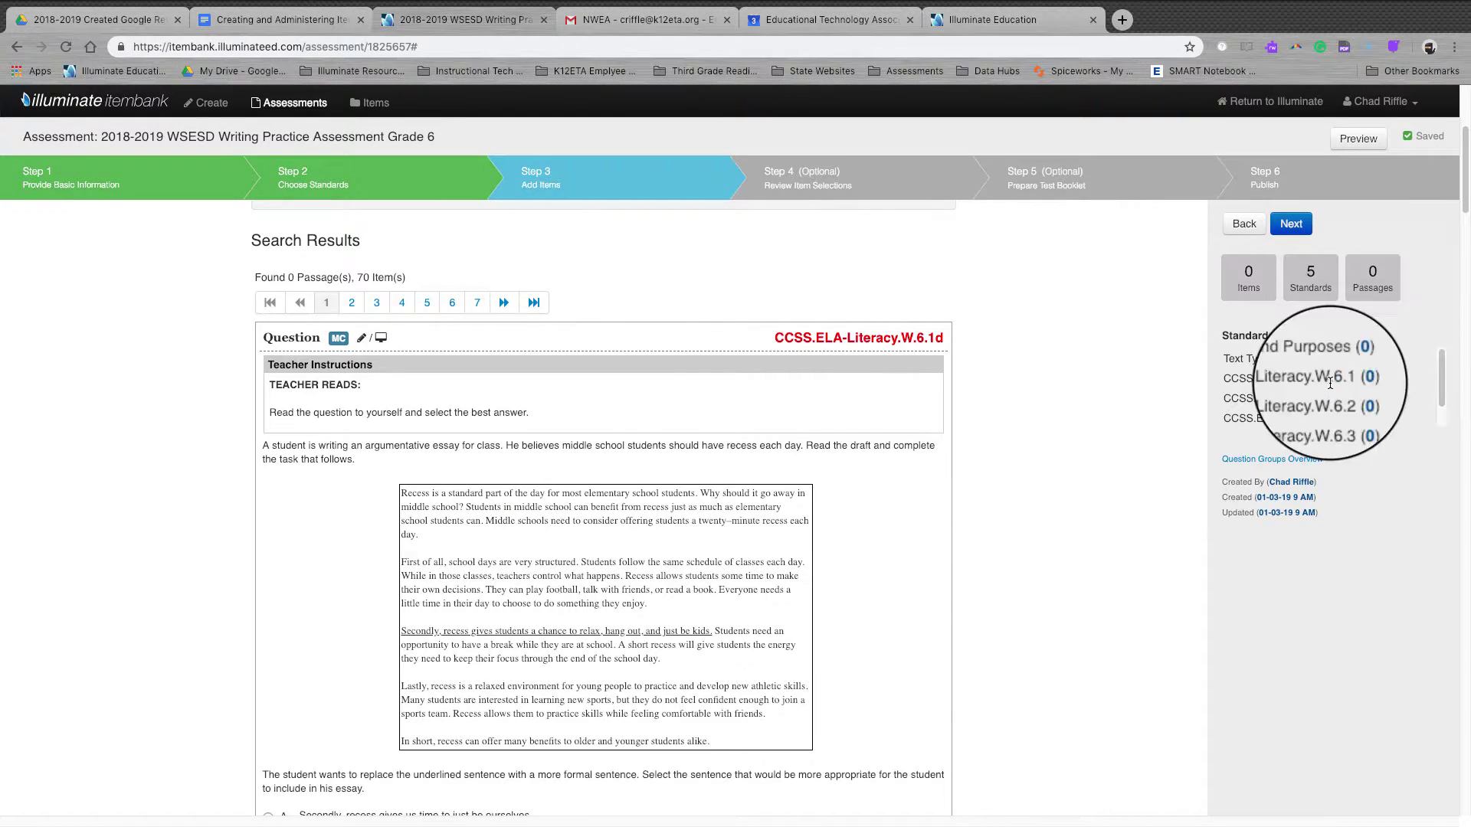
{"action": "scroll", "coordinate": [641, 383], "scroll_direction": "up", "scroll_amount": 5}
{"action": "mouse_move", "coordinate": [502, 306]}
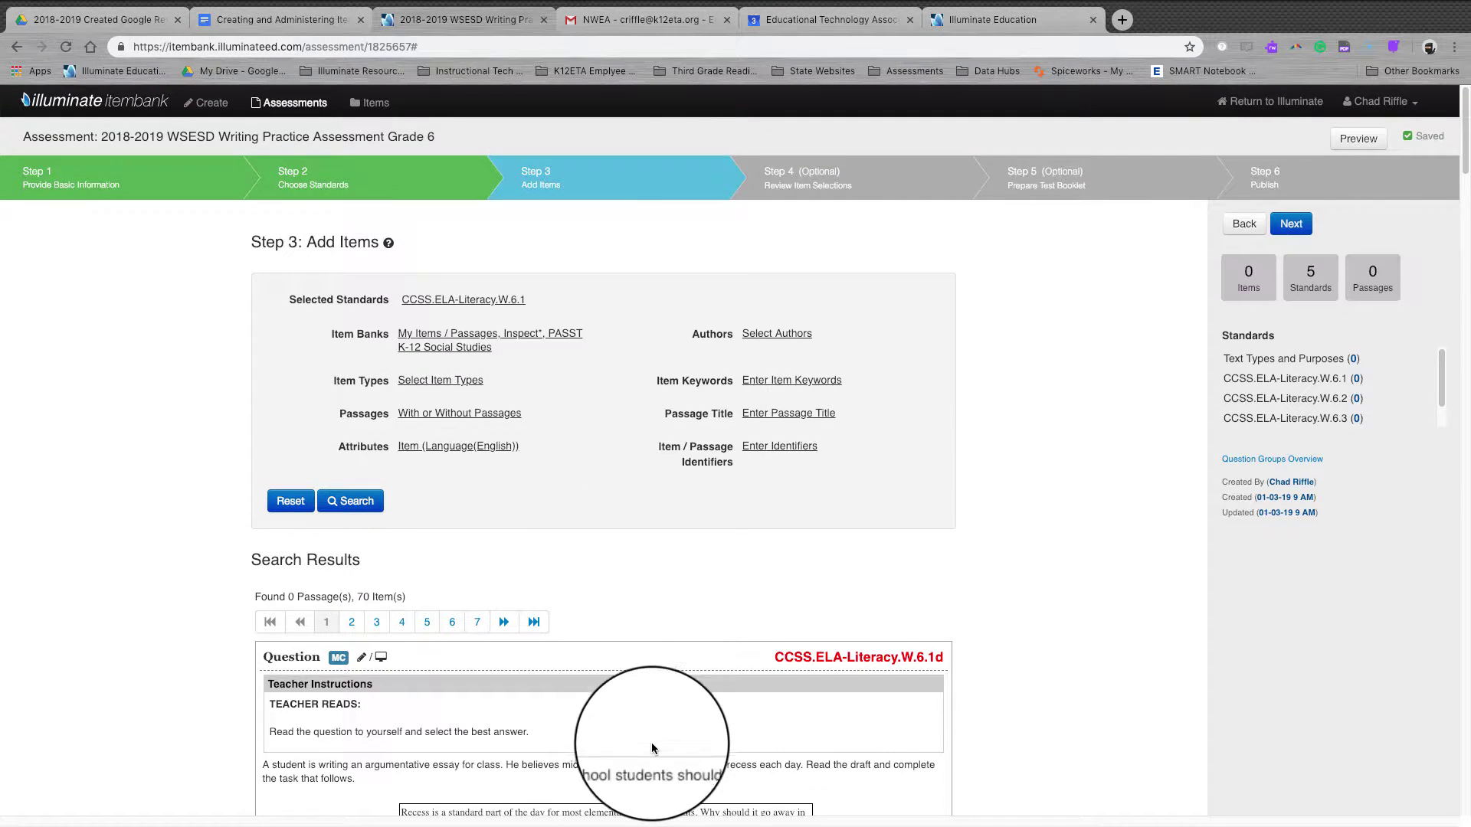
Step: Add the multiple-choice question about concluding the community garden letter, together with its missing standard CCSS.ELA-Literacy.W.6.1e
{"action": "scroll", "coordinate": [651, 742], "scroll_direction": "down", "scroll_amount": 6}
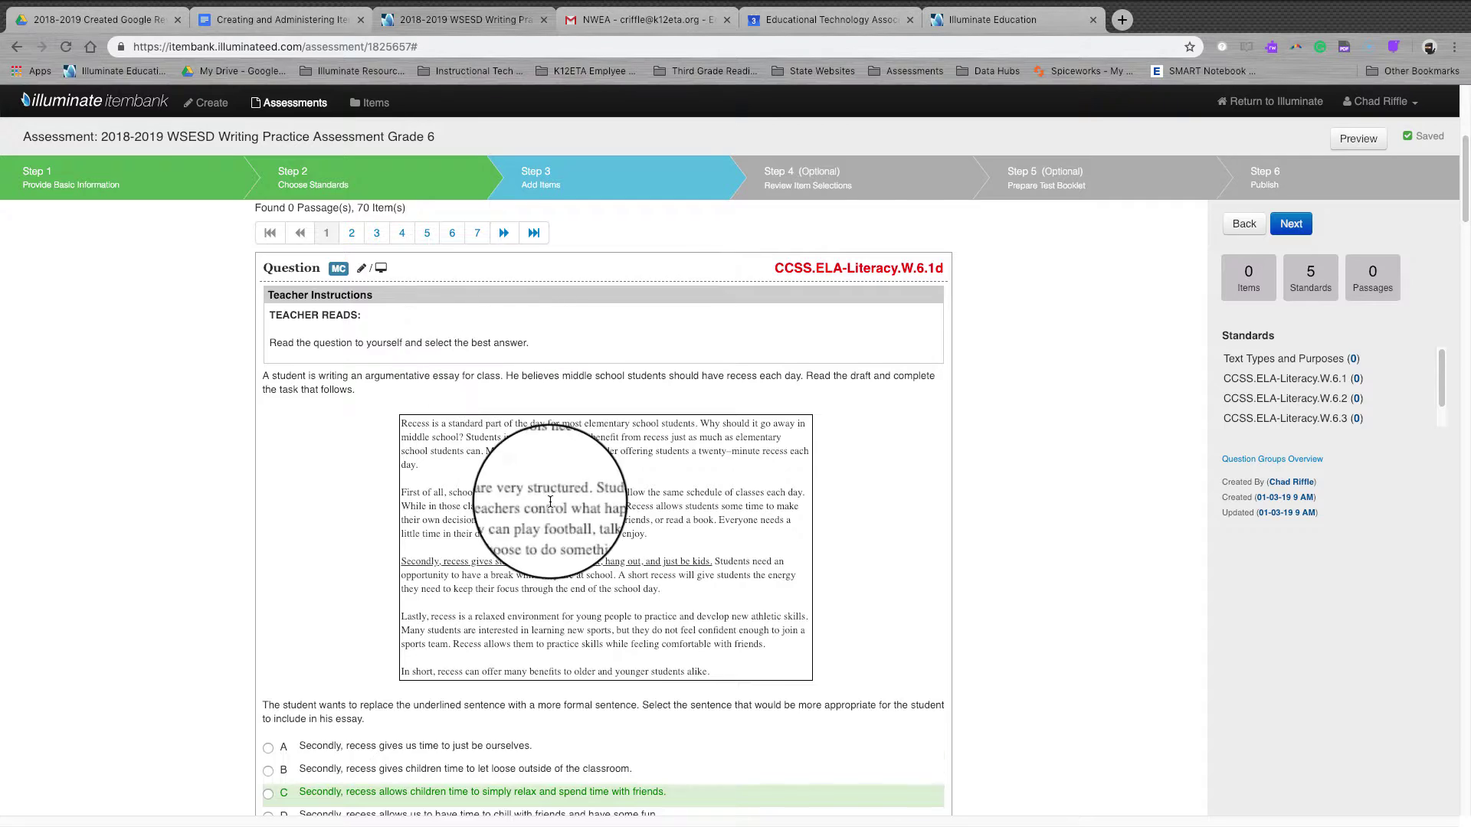
{"action": "scroll", "coordinate": [529, 490], "scroll_direction": "down", "scroll_amount": 7}
{"action": "scroll", "coordinate": [585, 517], "scroll_direction": "down", "scroll_amount": 2}
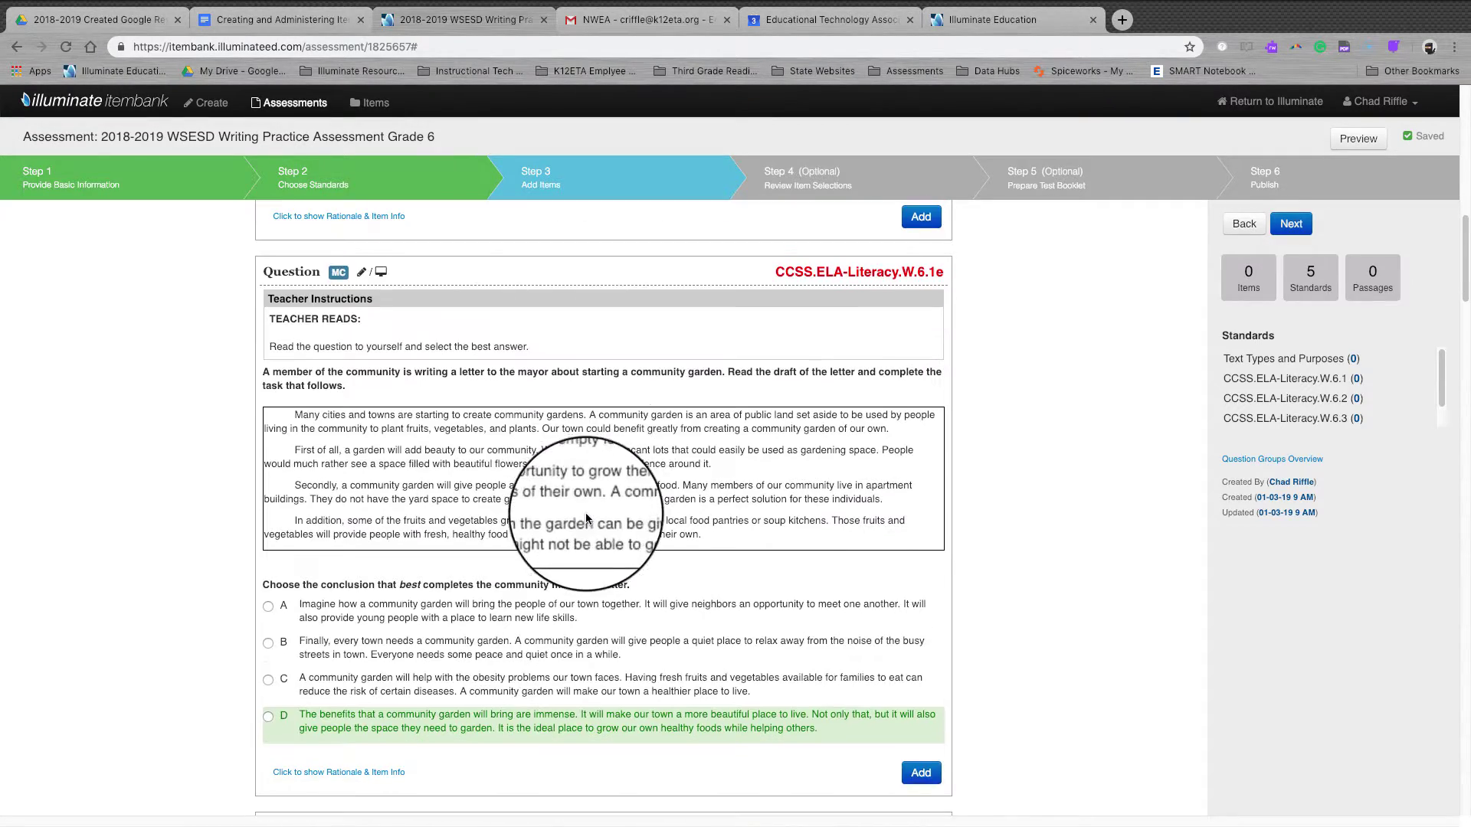
{"action": "scroll", "coordinate": [665, 711], "scroll_direction": "down", "scroll_amount": 2}
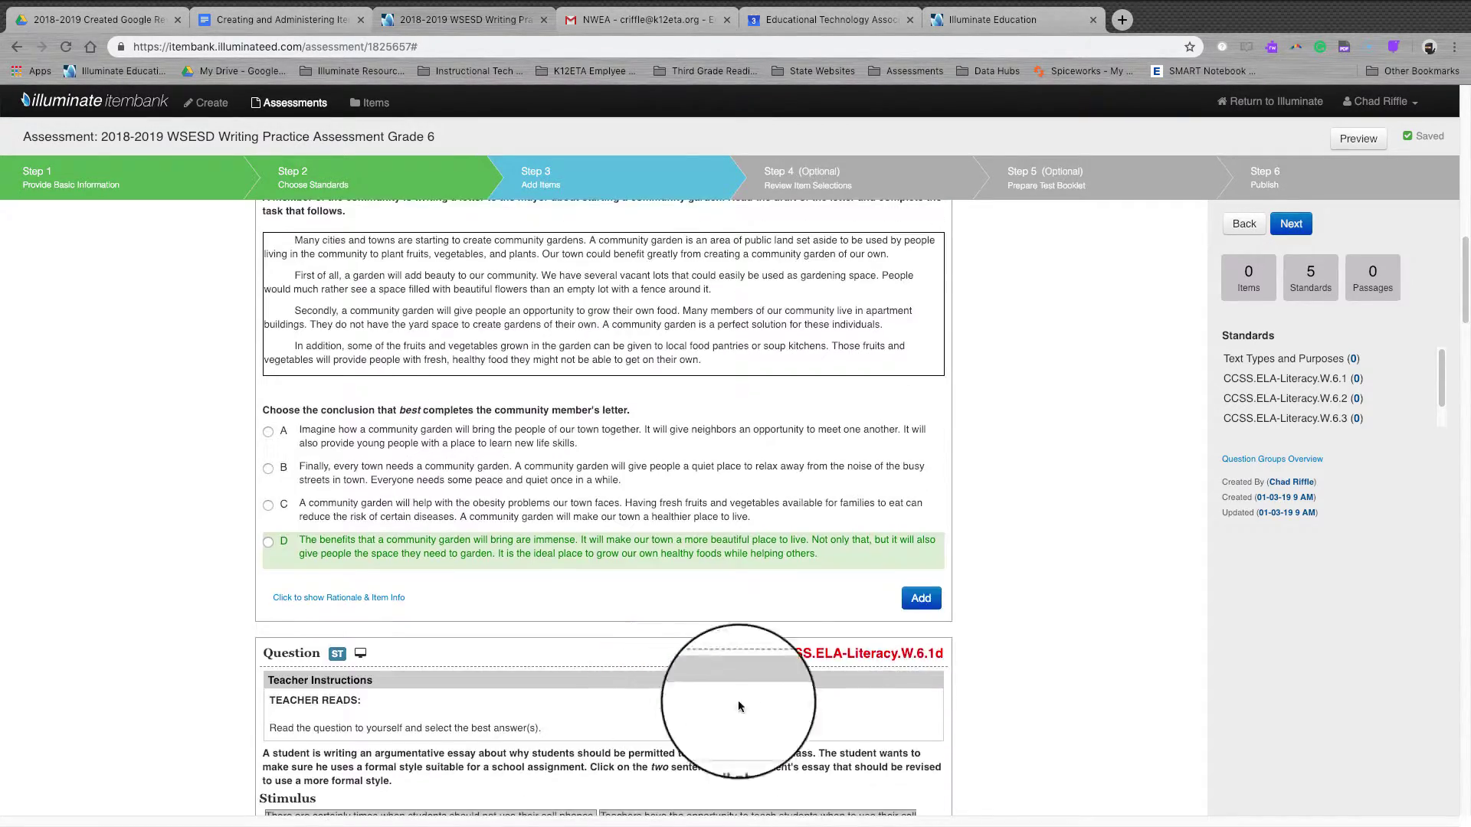
{"action": "left_click", "coordinate": [919, 597]}
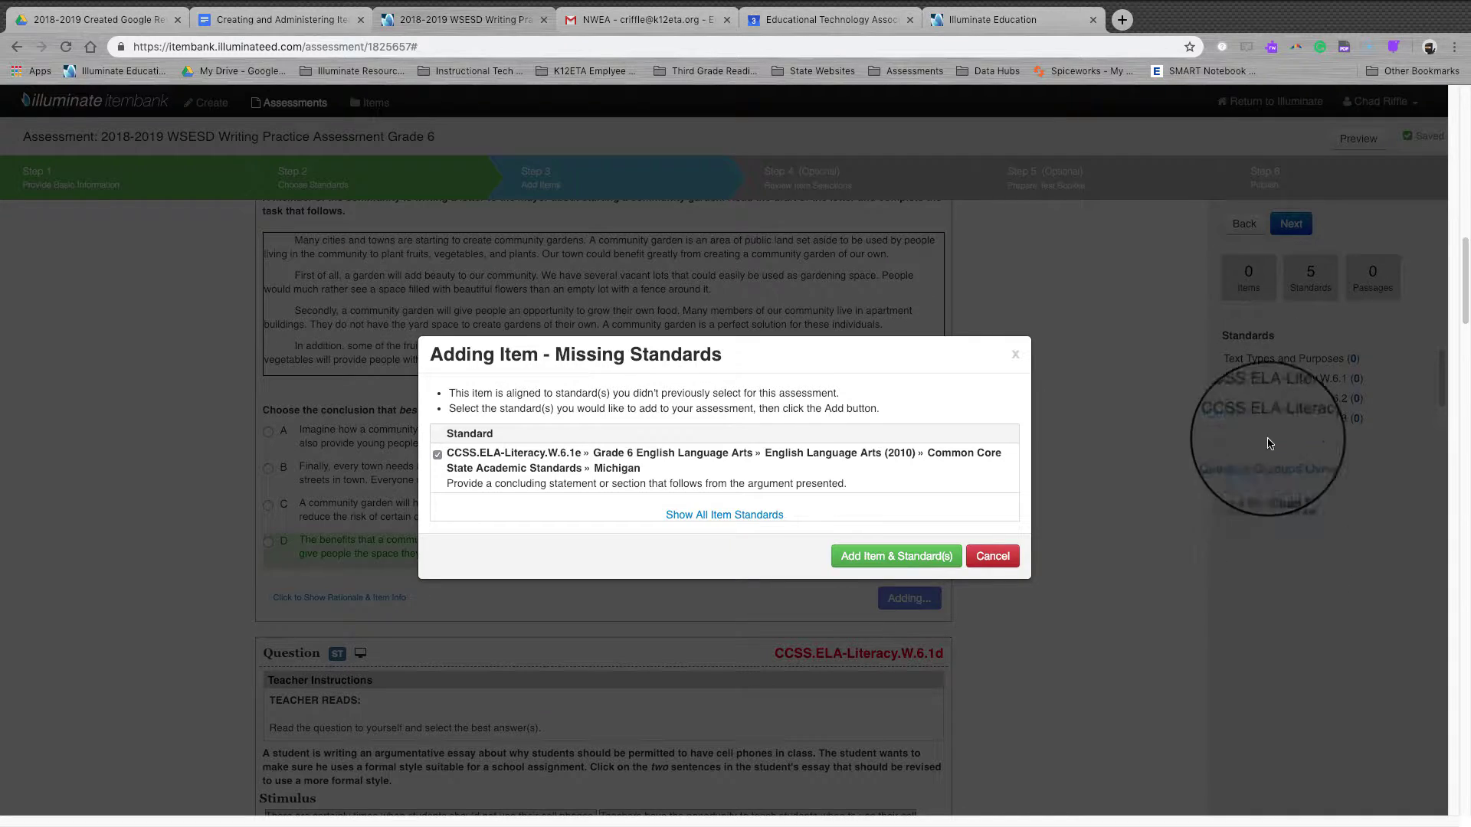
{"action": "left_click", "coordinate": [893, 560]}
{"action": "mouse_move", "coordinate": [1279, 381]}
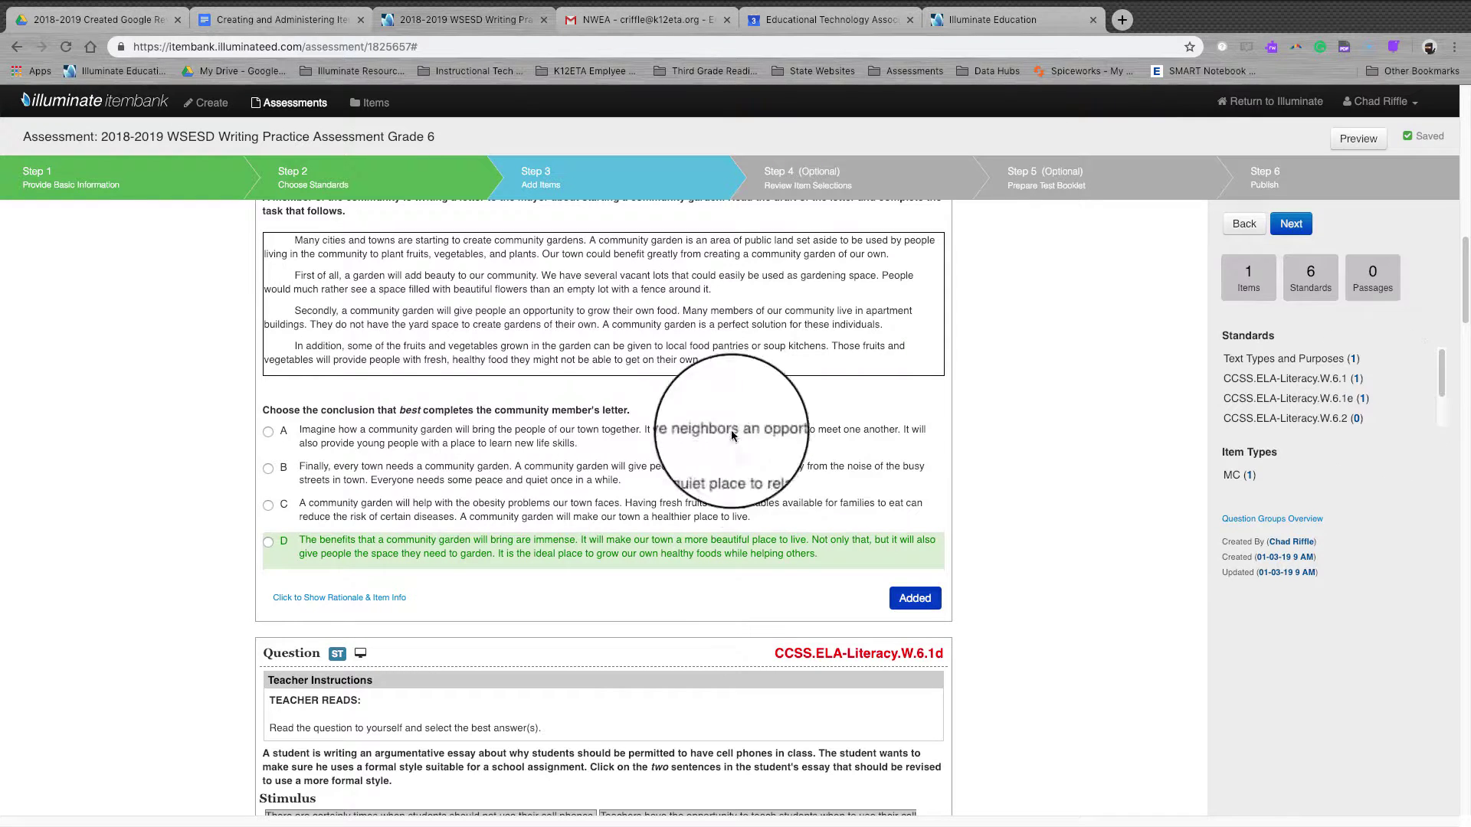
Step: Add the selectable-text cell phone question with its standard CCSS.ELA-Literacy.W.6.1d, plus the multiple-choice question concluding the homework essay
{"action": "scroll", "coordinate": [727, 498], "scroll_direction": "down", "scroll_amount": 10}
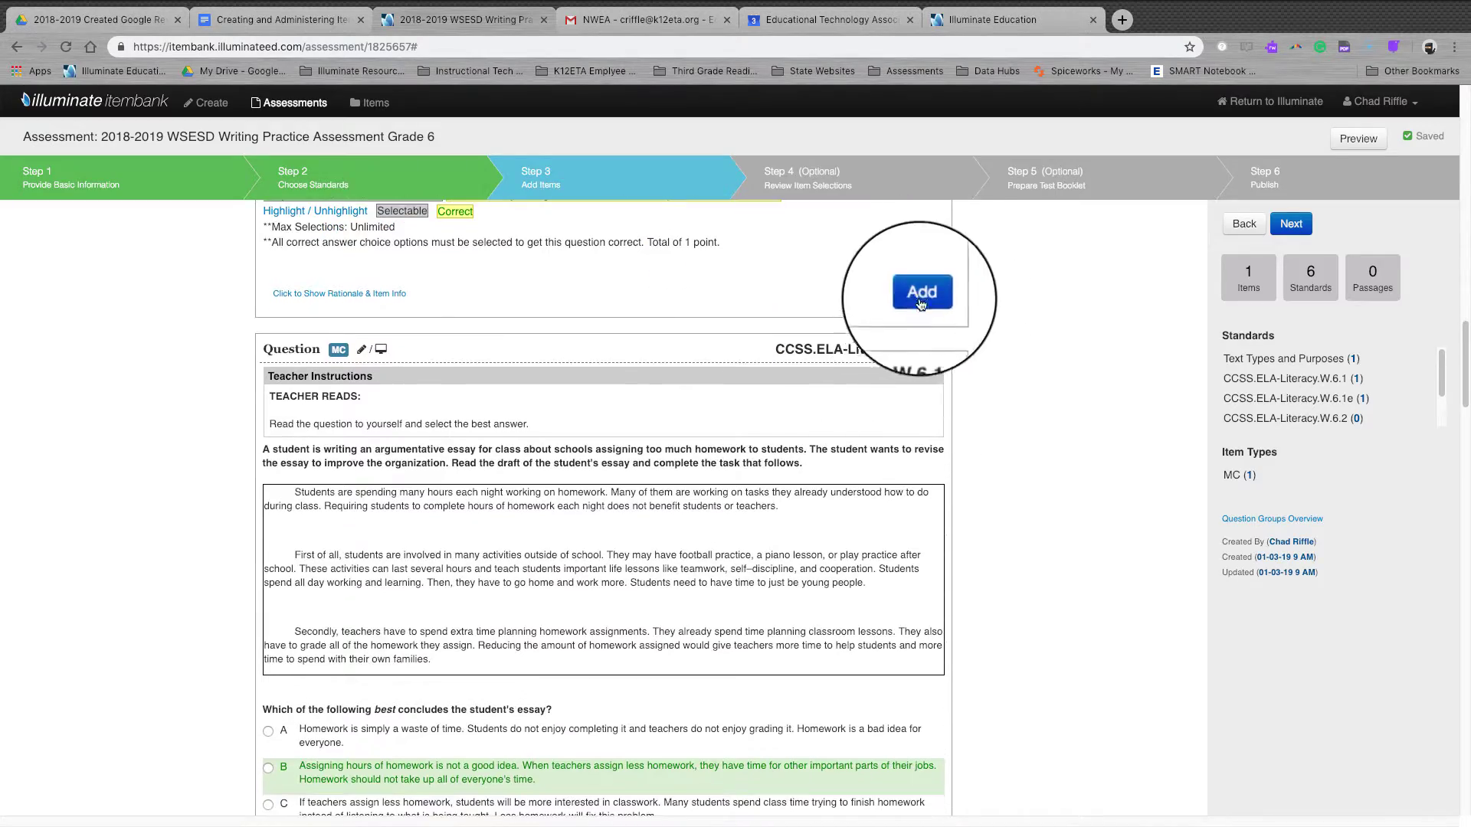
{"action": "left_click", "coordinate": [908, 284]}
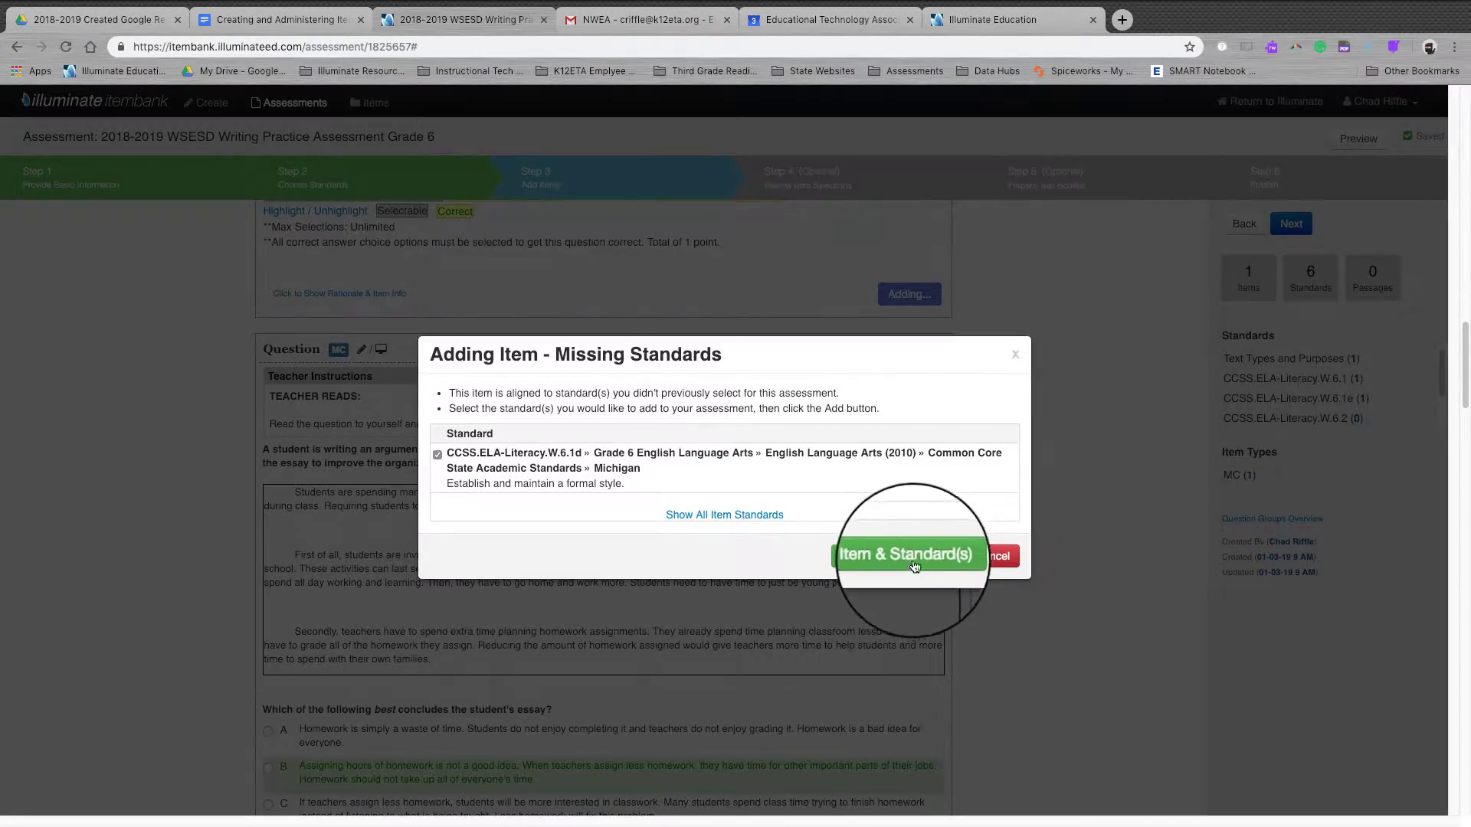
{"action": "left_click", "coordinate": [914, 566]}
{"action": "scroll", "coordinate": [927, 490], "scroll_direction": "down", "scroll_amount": 6}
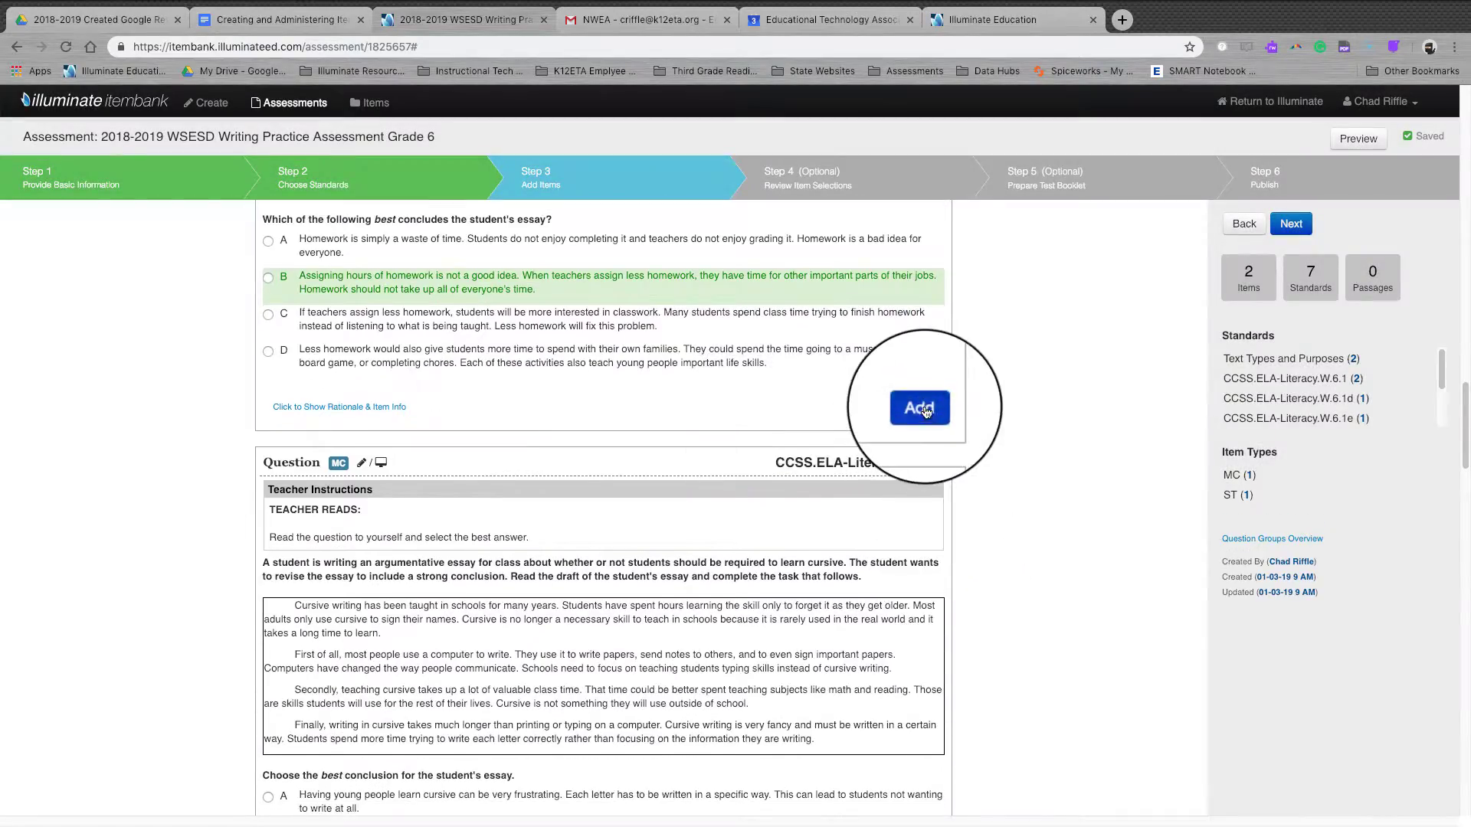
{"action": "left_click", "coordinate": [921, 409]}
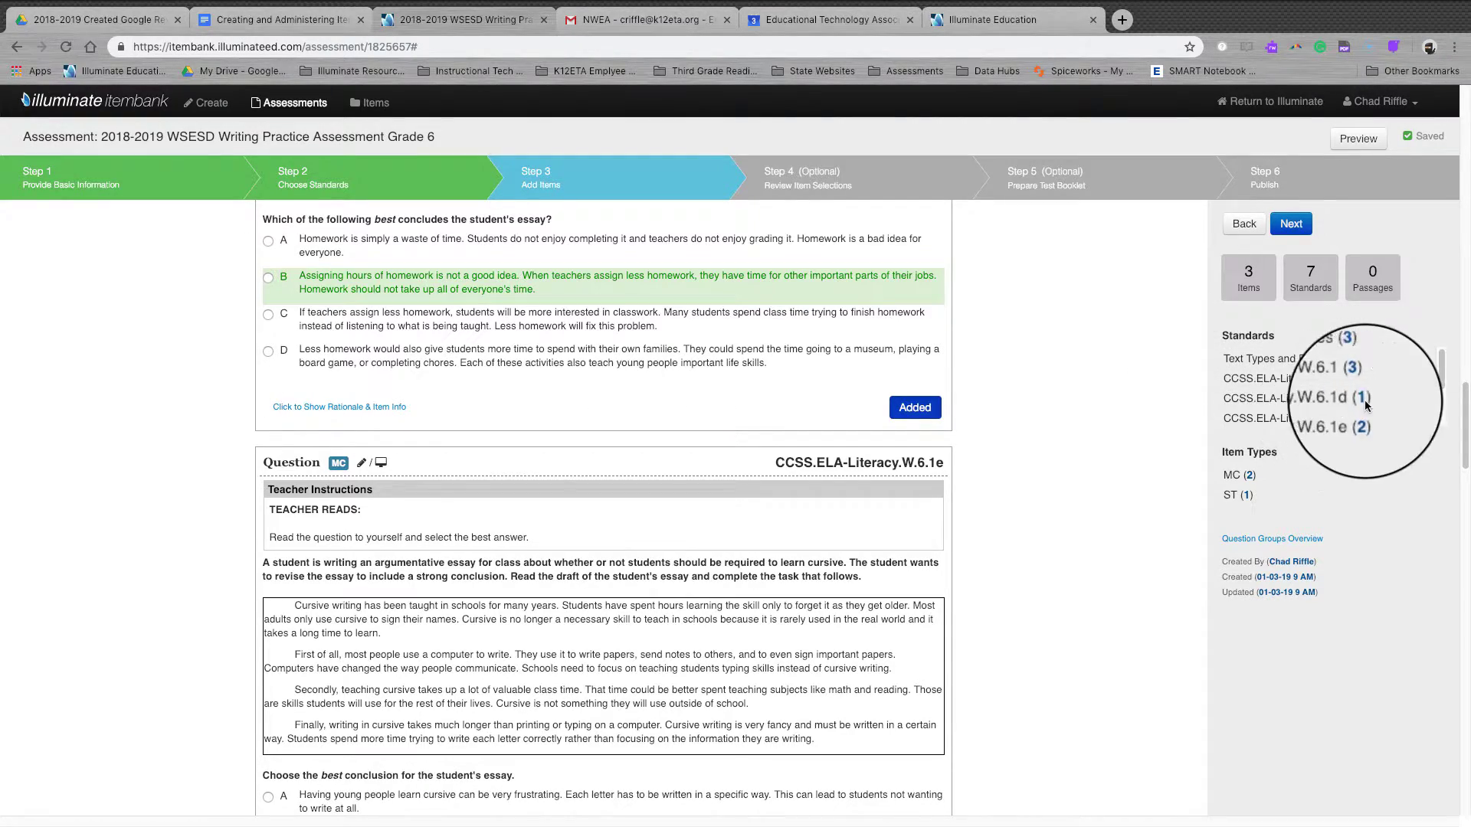
Step: Change the standards filter to CCSS.ELA-Literacy.W.6.1d only, replacing W.6.1
{"action": "scroll", "coordinate": [886, 427], "scroll_direction": "up", "scroll_amount": 20}
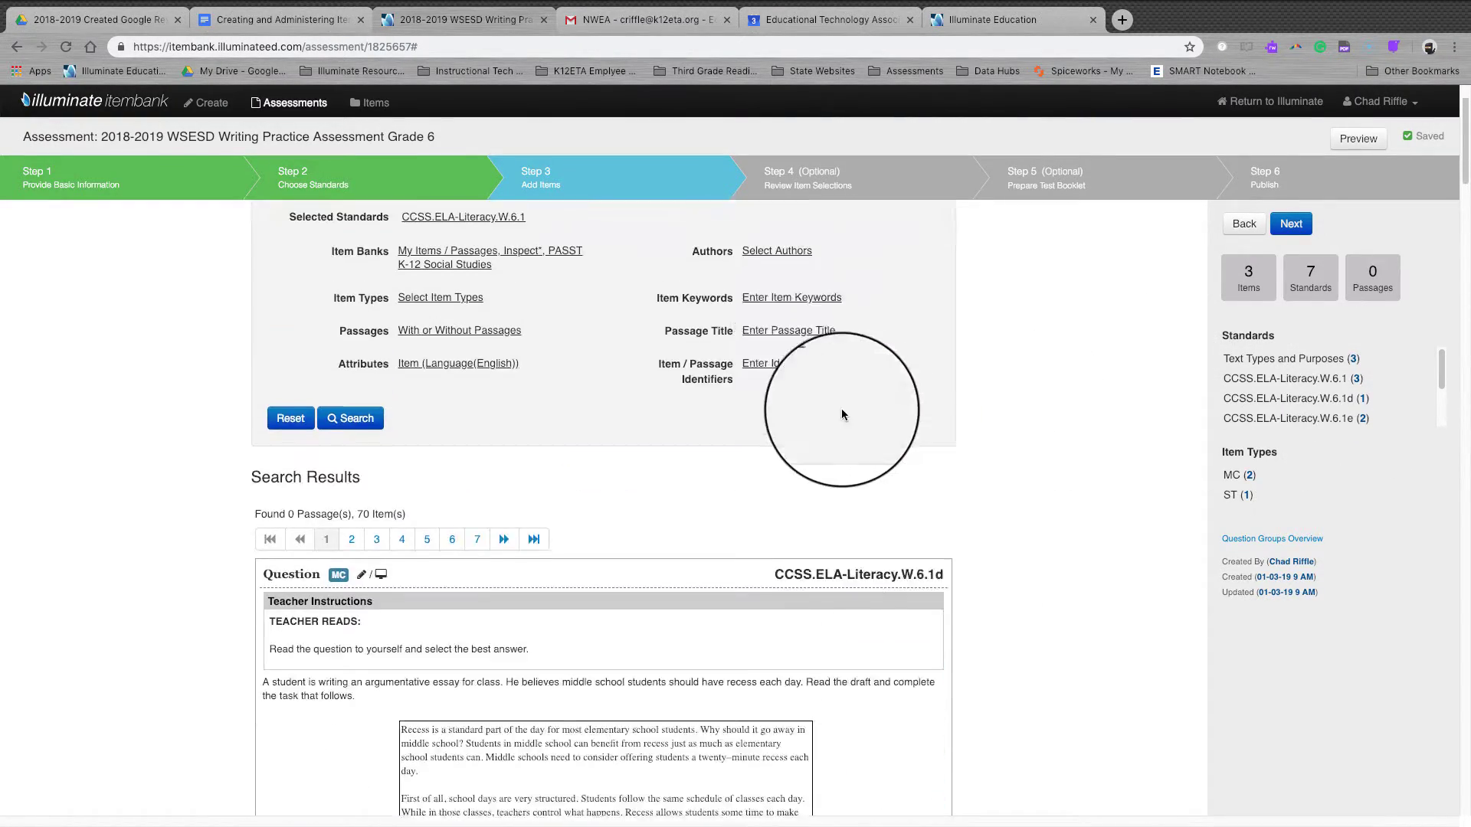
{"action": "left_click", "coordinate": [479, 304]}
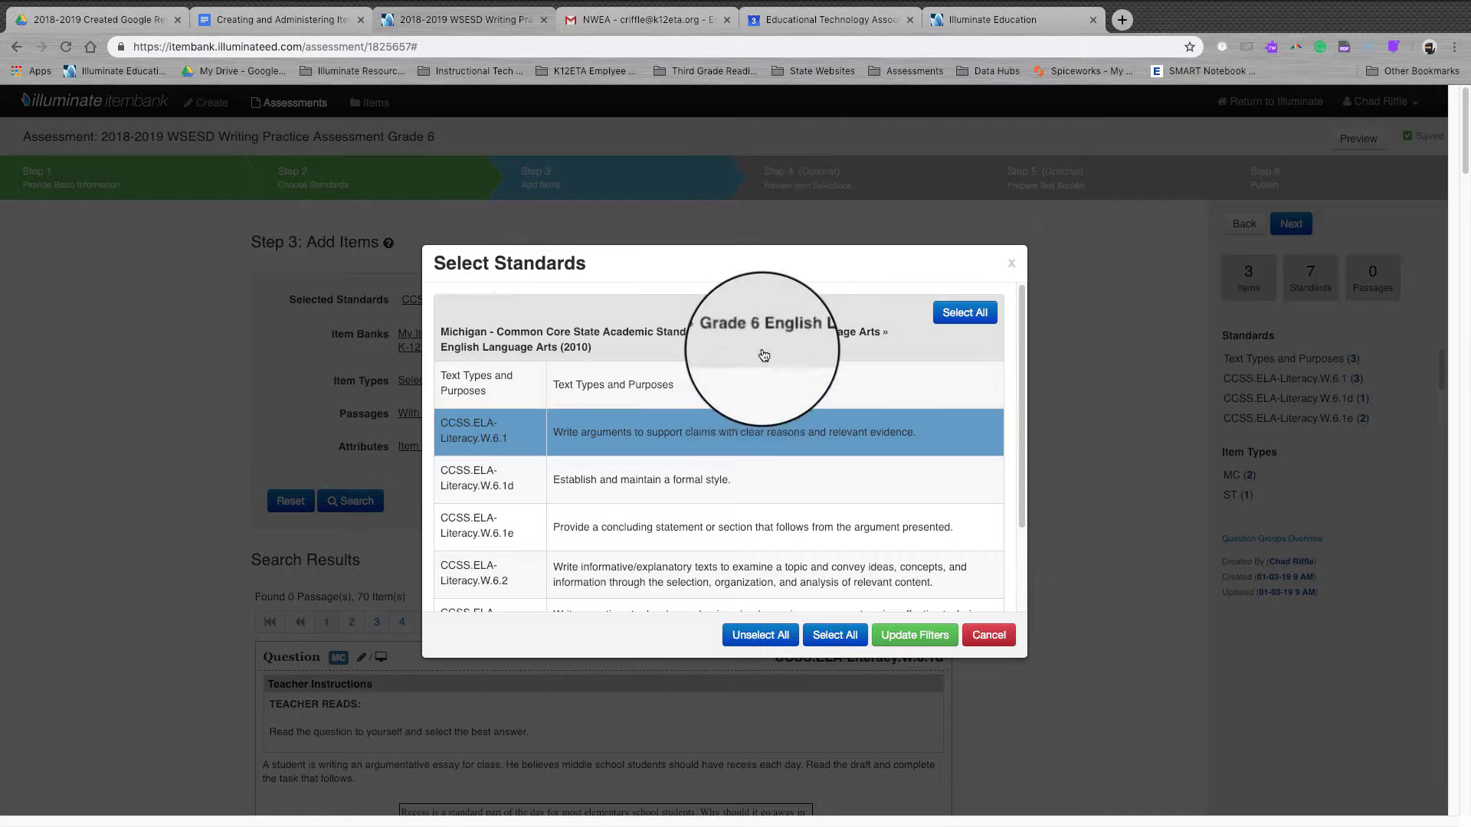
{"action": "scroll", "coordinate": [612, 498], "scroll_direction": "down", "scroll_amount": 2}
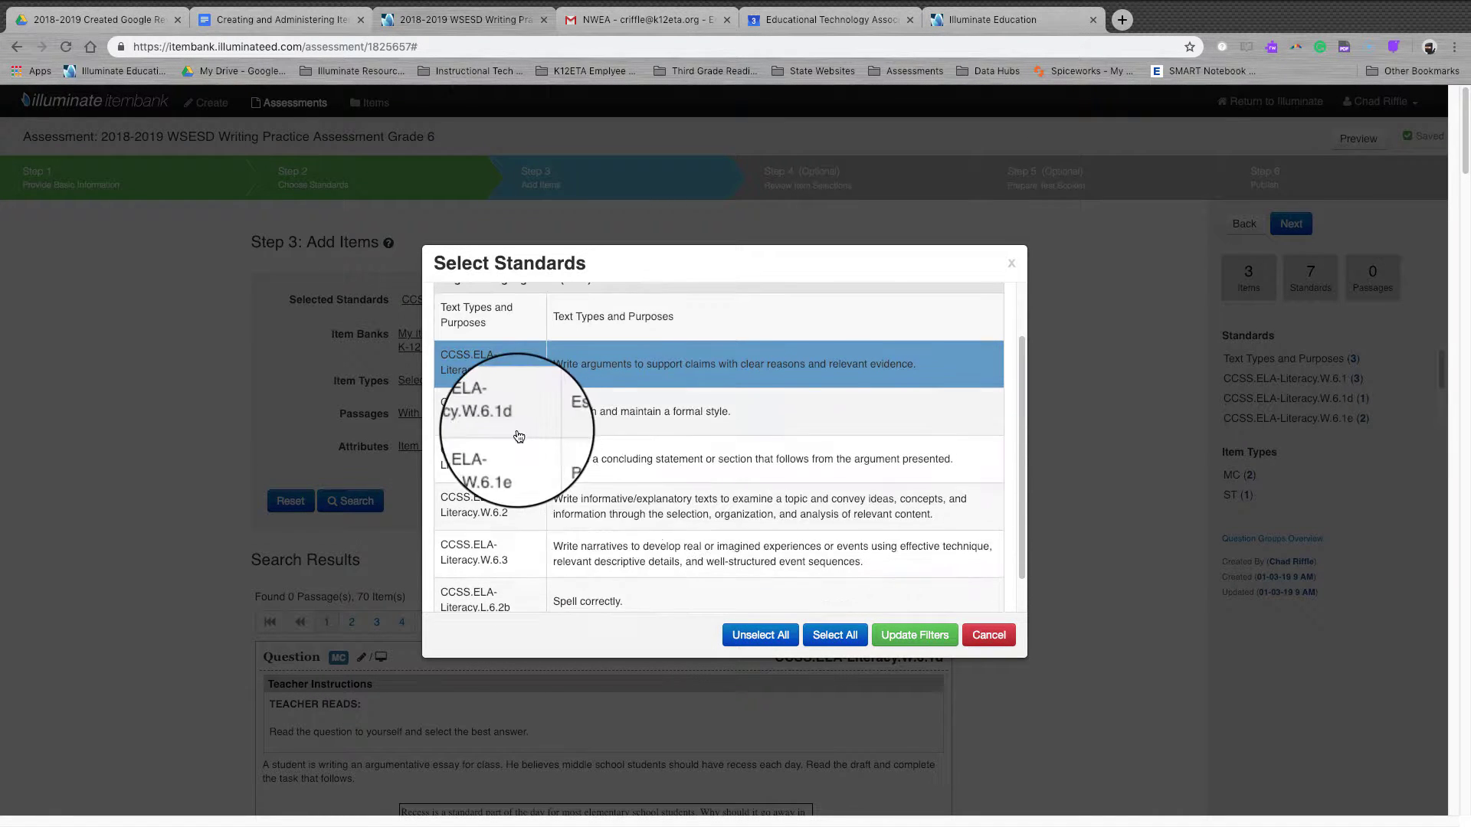
{"action": "left_click", "coordinate": [671, 411]}
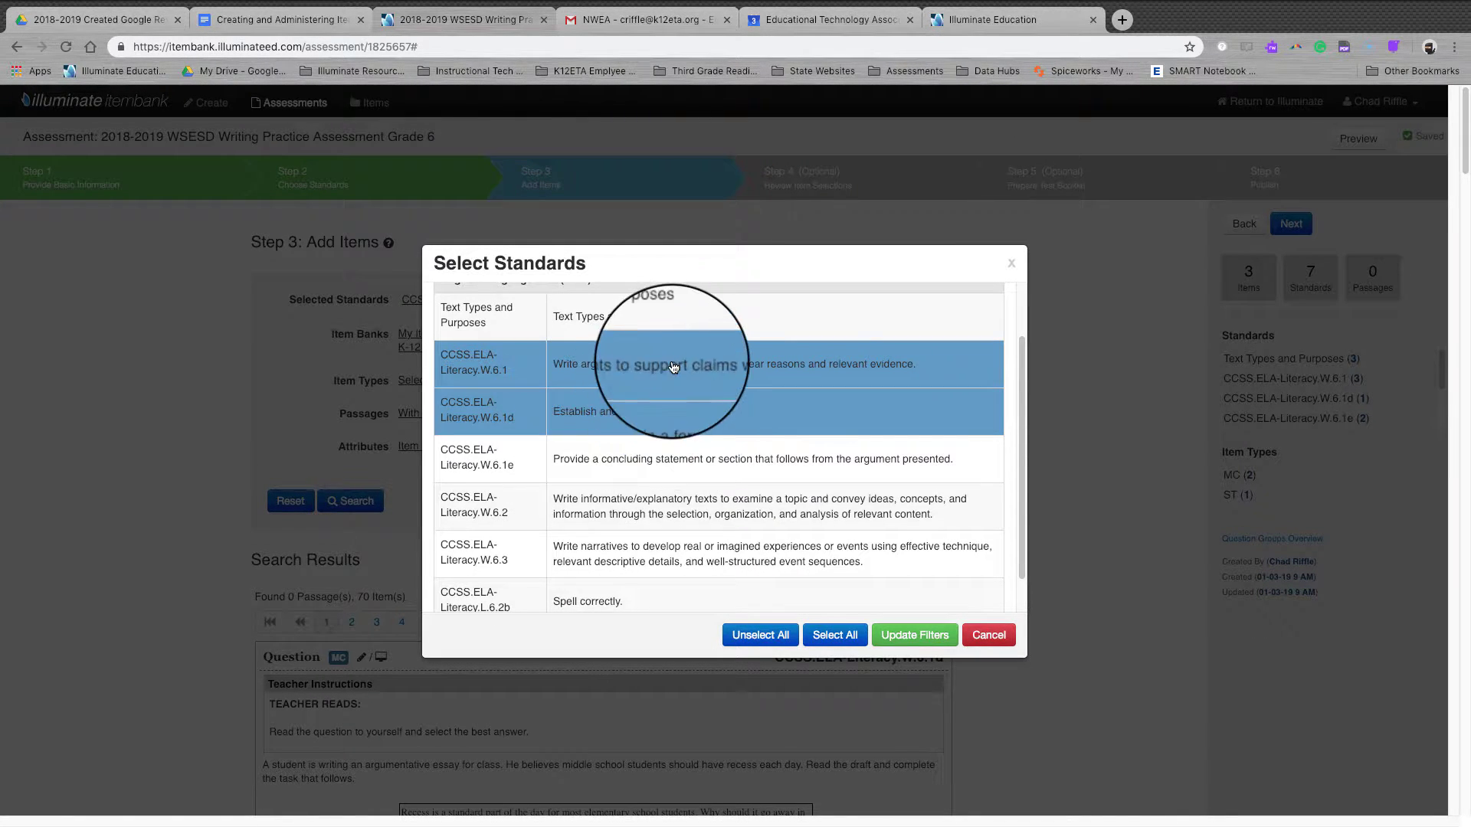
{"action": "left_click", "coordinate": [659, 363]}
{"action": "left_click", "coordinate": [913, 635]}
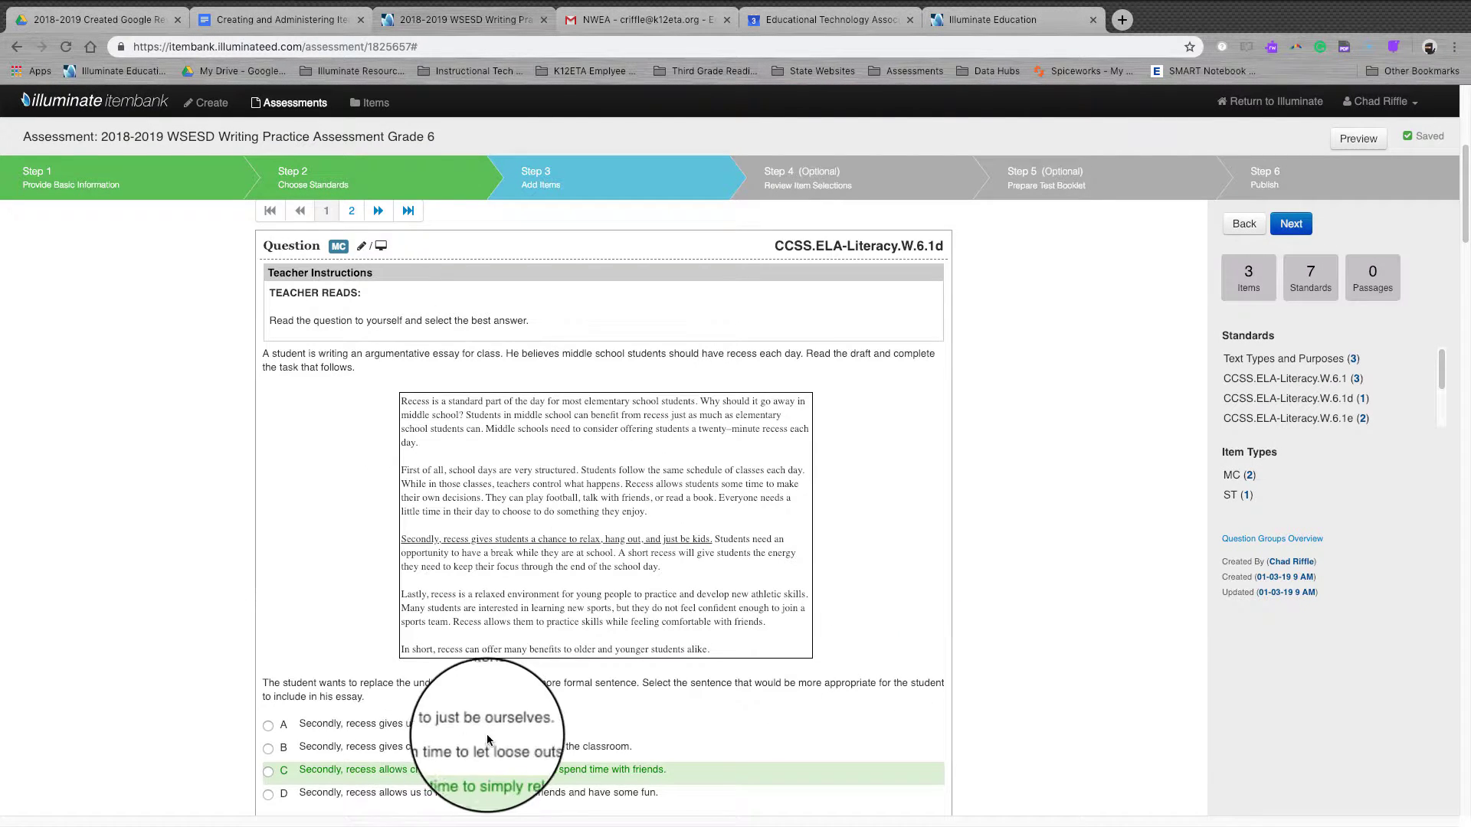
Step: Add the multiple-choice W.6.1d question about the middle school recess essay to the assessment
{"action": "scroll", "coordinate": [497, 743], "scroll_direction": "down", "scroll_amount": 3}
{"action": "scroll", "coordinate": [720, 735], "scroll_direction": "up", "scroll_amount": 3}
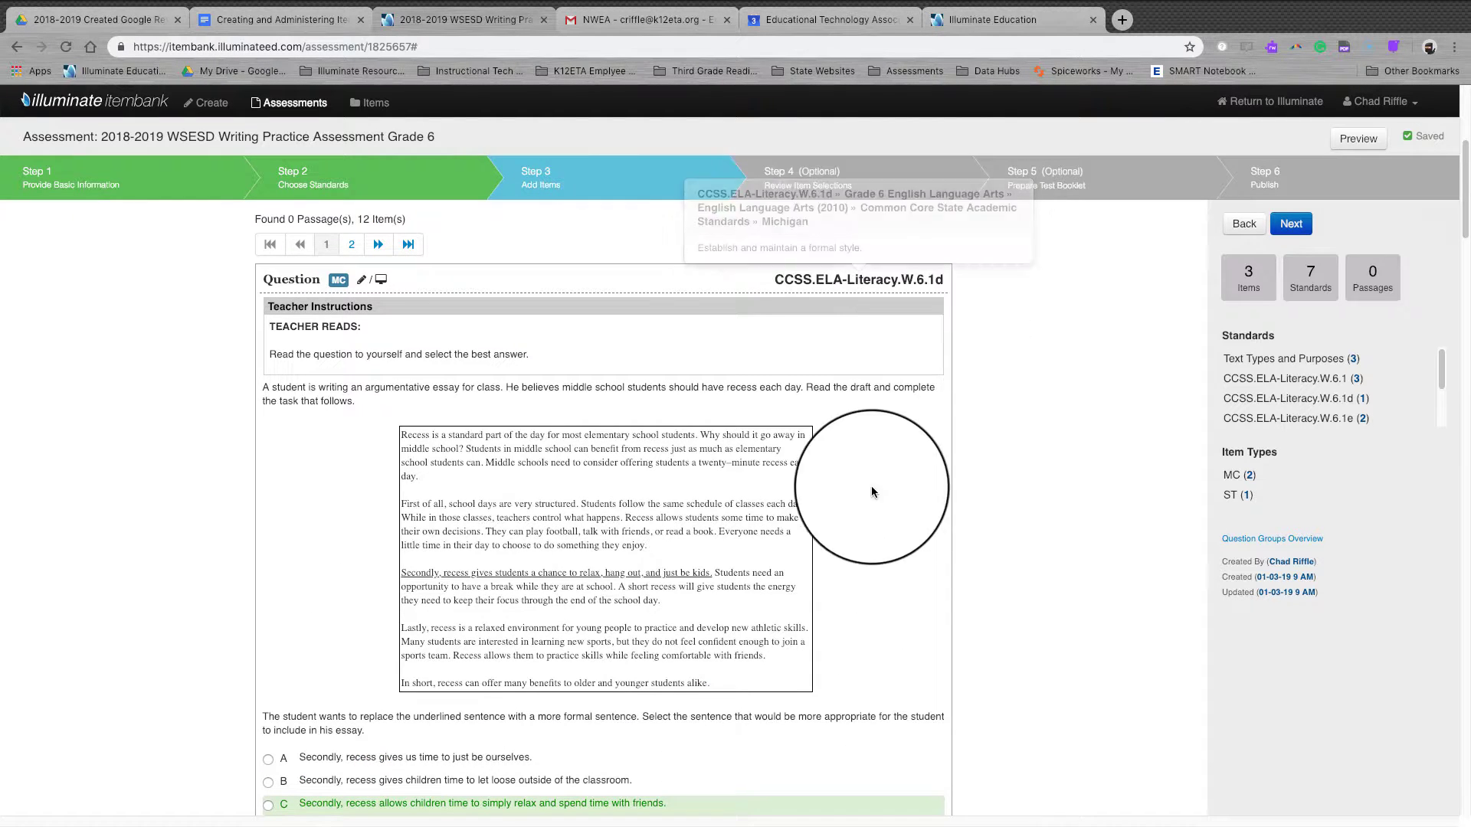
{"action": "scroll", "coordinate": [889, 505], "scroll_direction": "down", "scroll_amount": 3}
{"action": "left_click", "coordinate": [919, 595]}
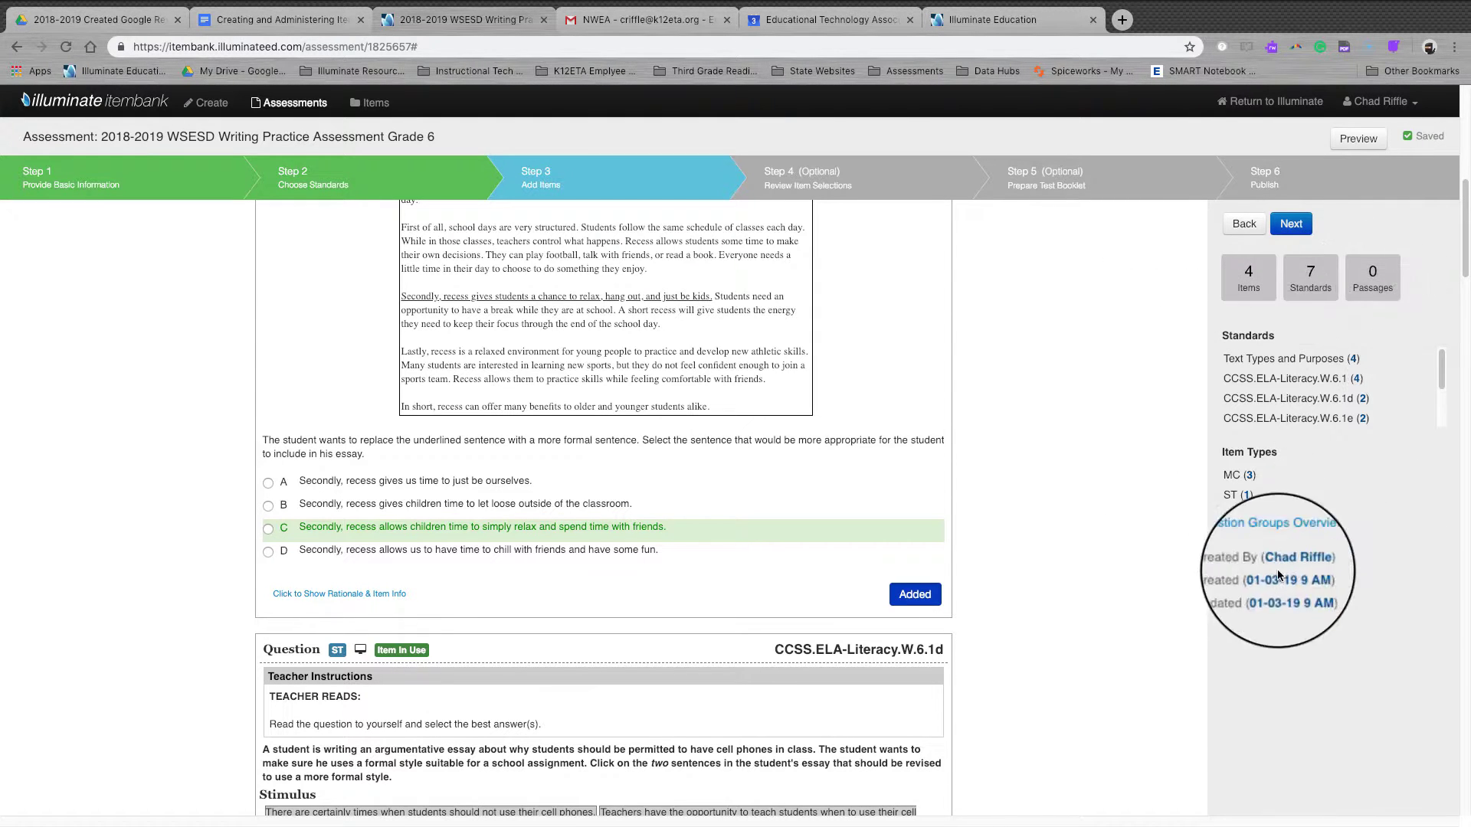
Step: Go to Review Item Selections and remove the community garden letter question from the assessment
{"action": "left_click", "coordinate": [1300, 228]}
{"action": "scroll", "coordinate": [1051, 577], "scroll_direction": "down", "scroll_amount": 3}
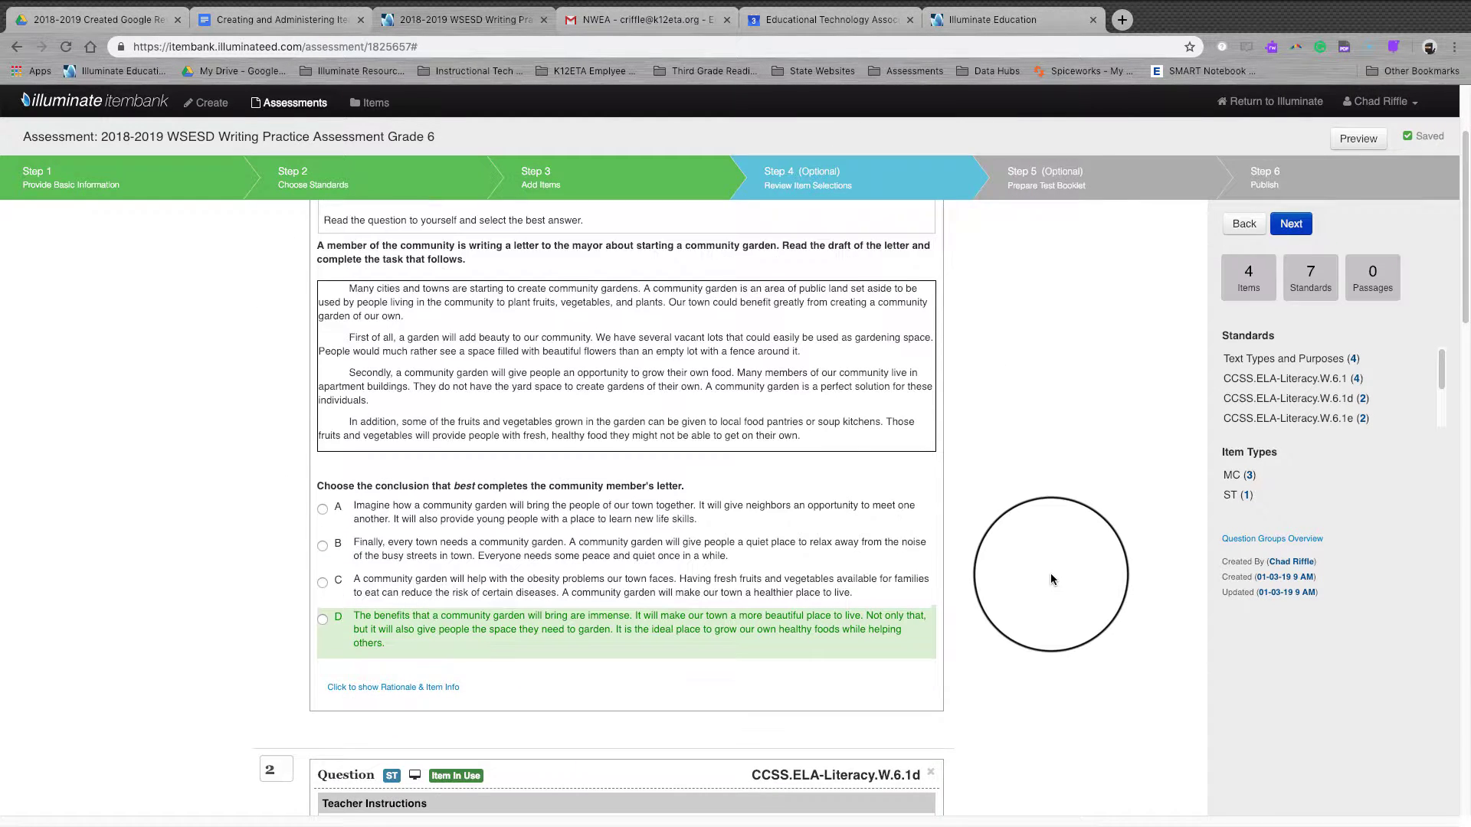
{"action": "scroll", "coordinate": [886, 525], "scroll_direction": "up", "scroll_amount": 3}
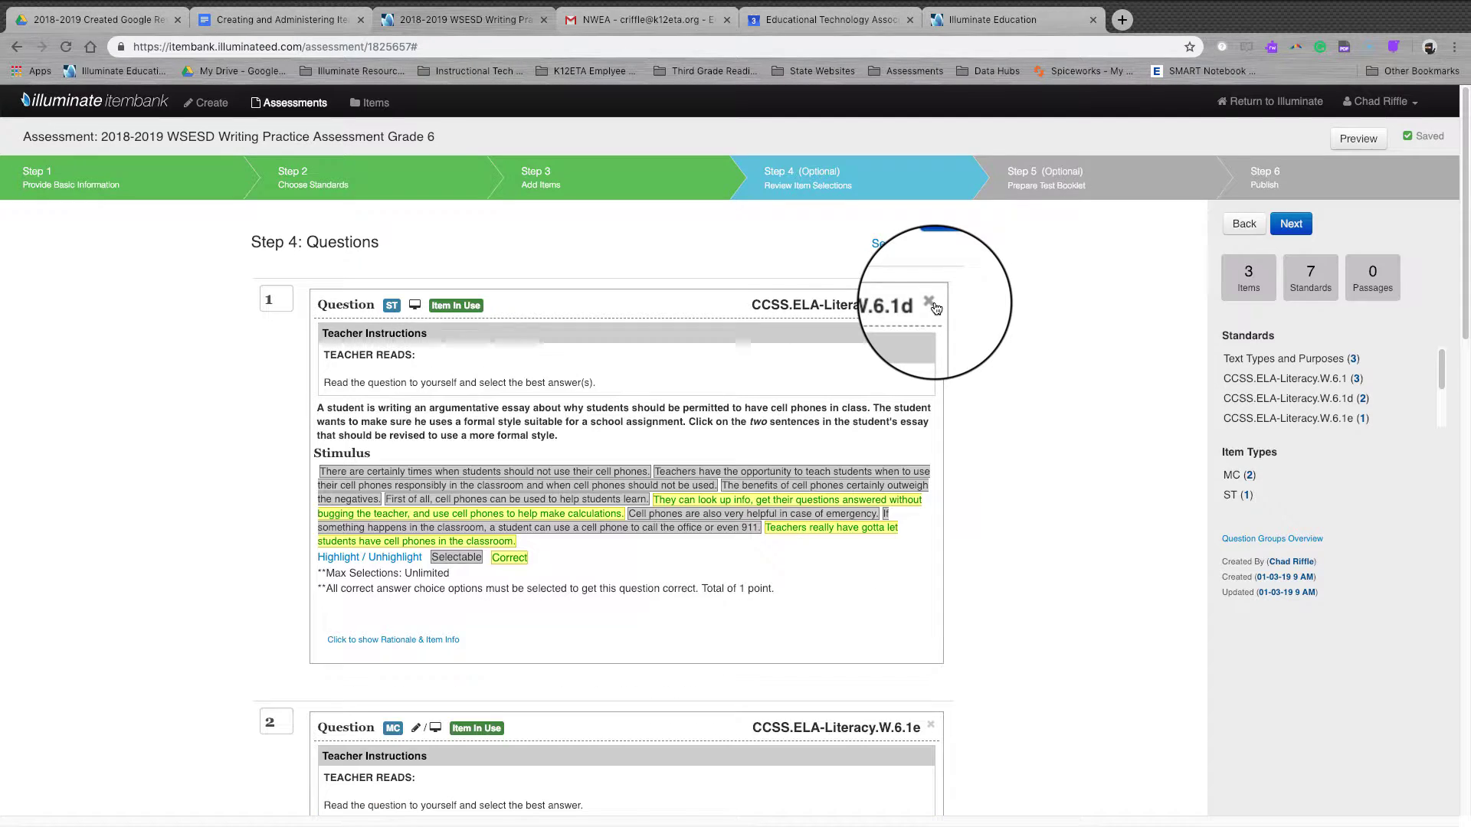
{"action": "scroll", "coordinate": [973, 563], "scroll_direction": "down", "scroll_amount": 15}
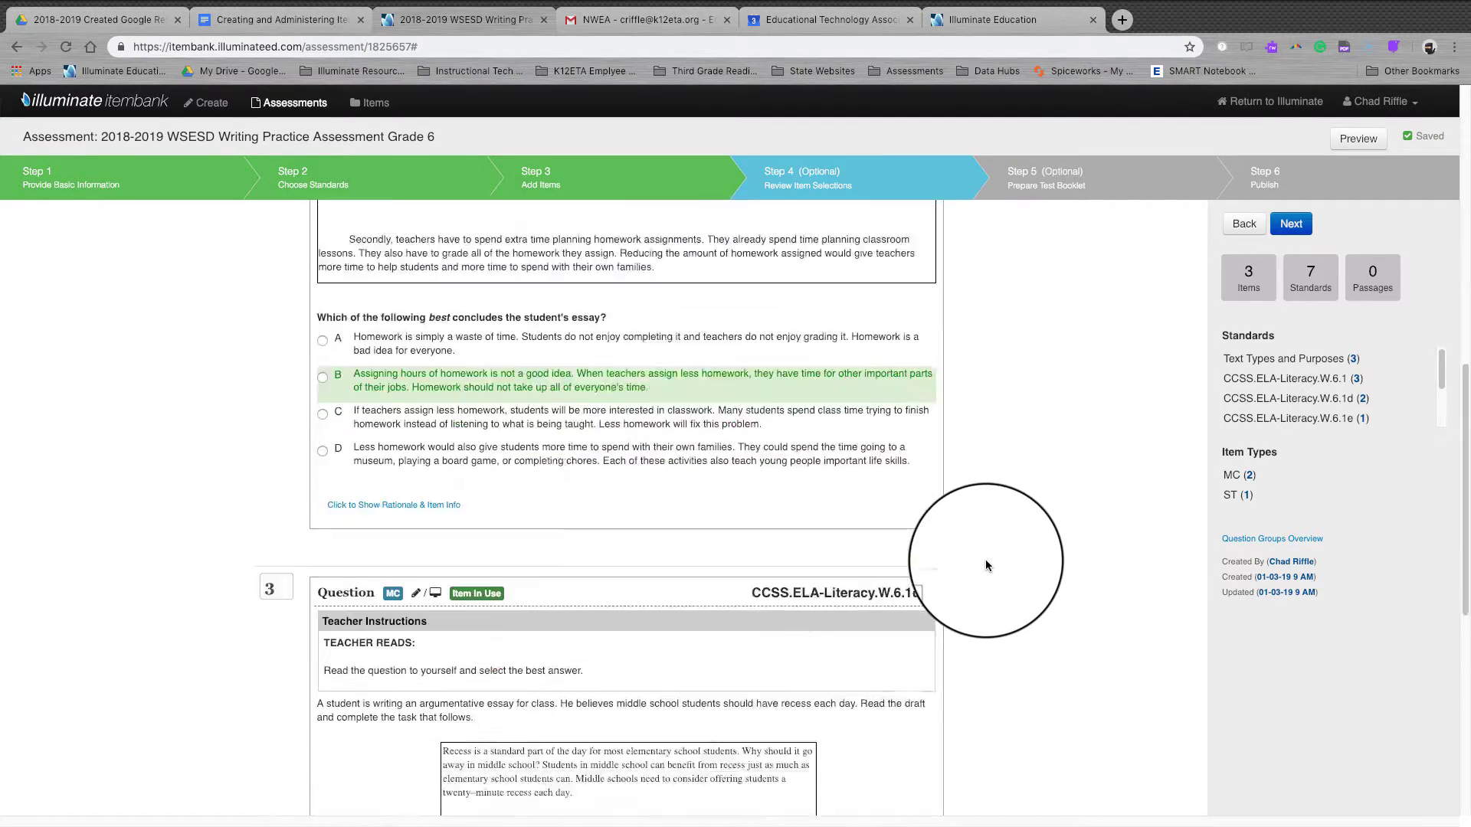
{"action": "scroll", "coordinate": [986, 565], "scroll_direction": "up", "scroll_amount": 15}
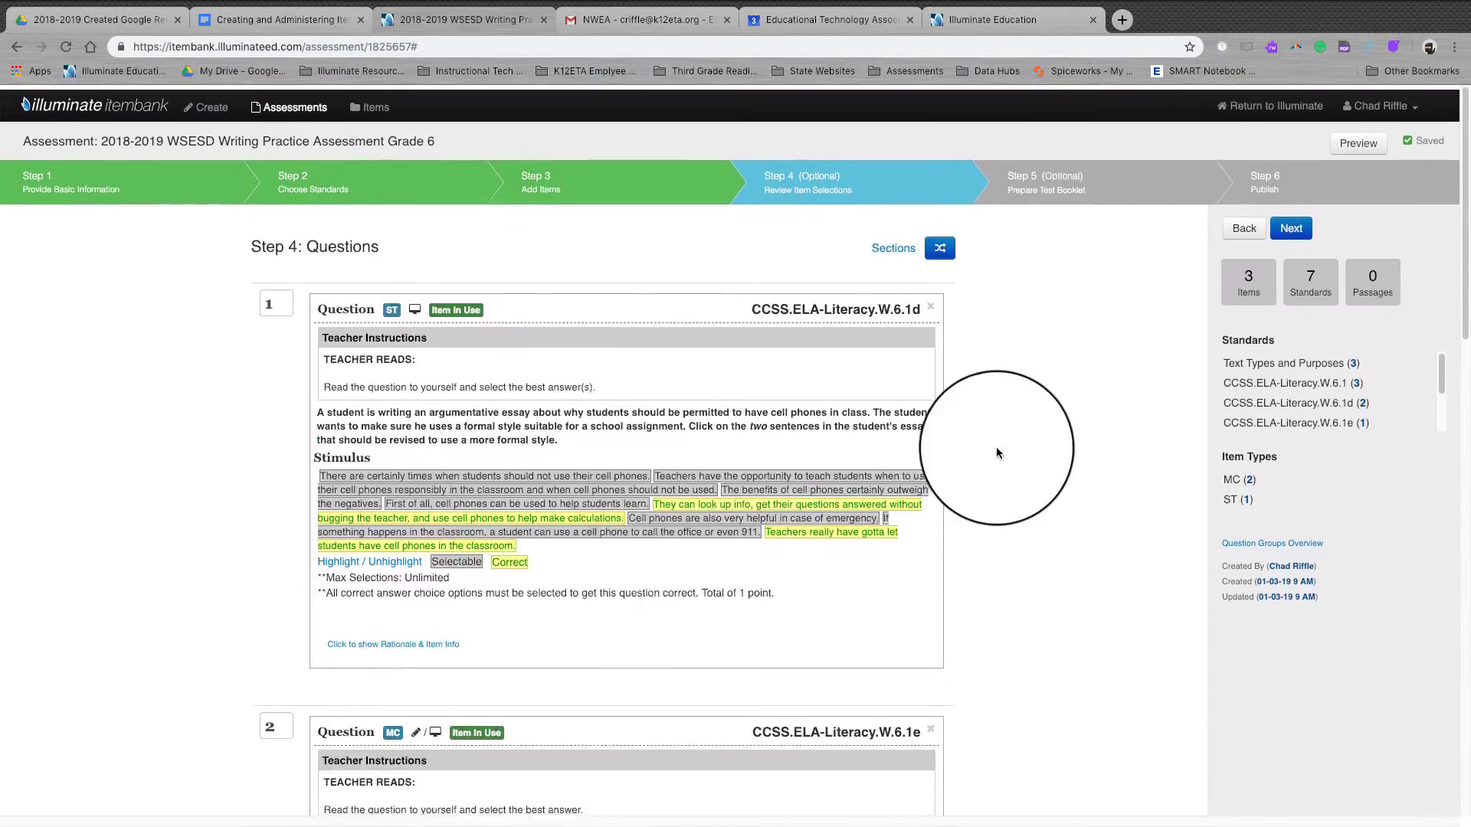
Step: Go to Prepare Test Booklet and examine the font, spacing, teacher edition, cover page and PDF template options
{"action": "left_click", "coordinate": [1093, 182]}
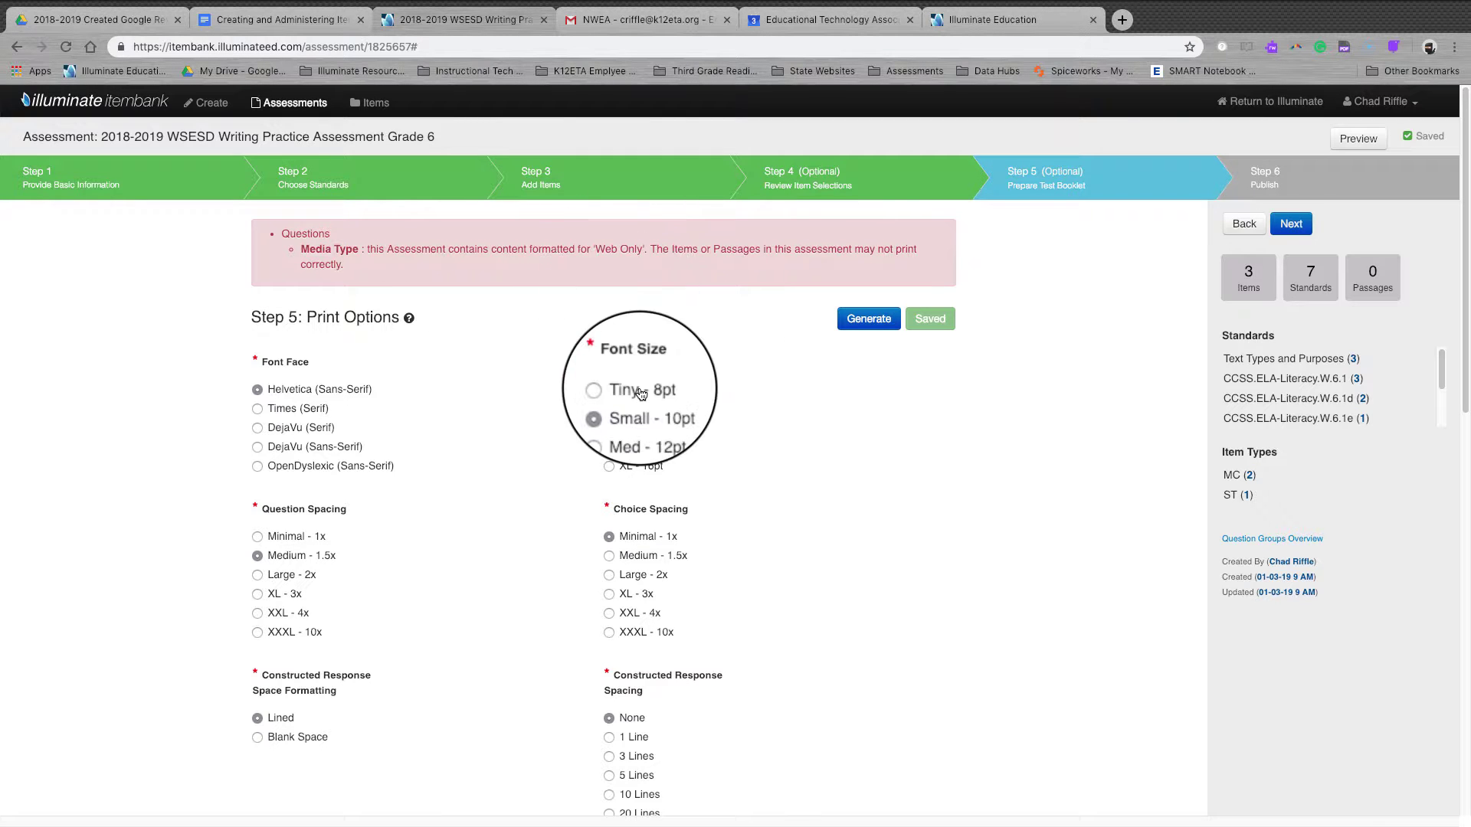
{"action": "scroll", "coordinate": [559, 489], "scroll_direction": "down", "scroll_amount": 2}
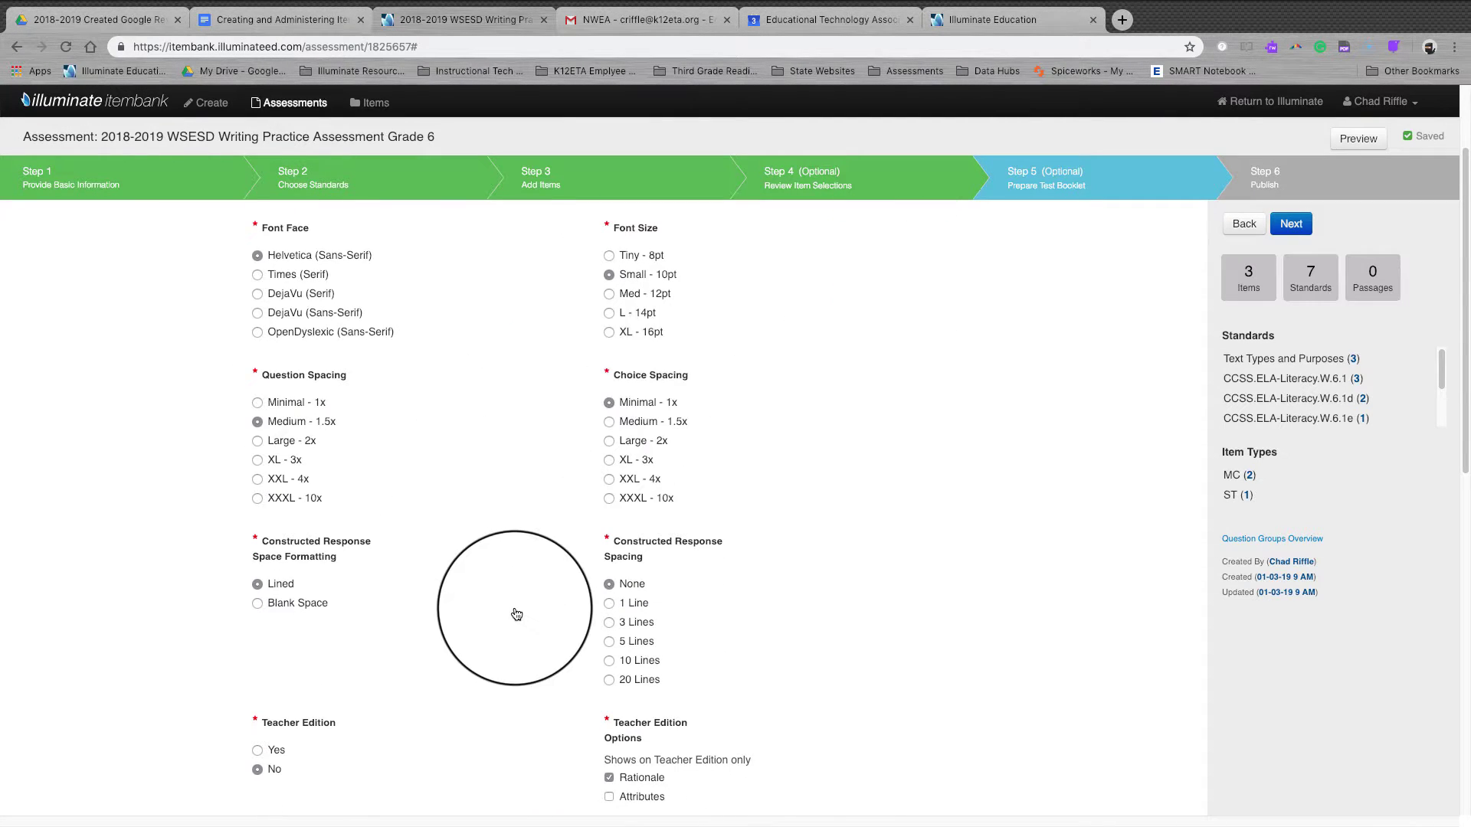
{"action": "scroll", "coordinate": [514, 609], "scroll_direction": "down", "scroll_amount": 3}
{"action": "scroll", "coordinate": [515, 609], "scroll_direction": "down", "scroll_amount": 1}
{"action": "scroll", "coordinate": [513, 738], "scroll_direction": "down", "scroll_amount": 5}
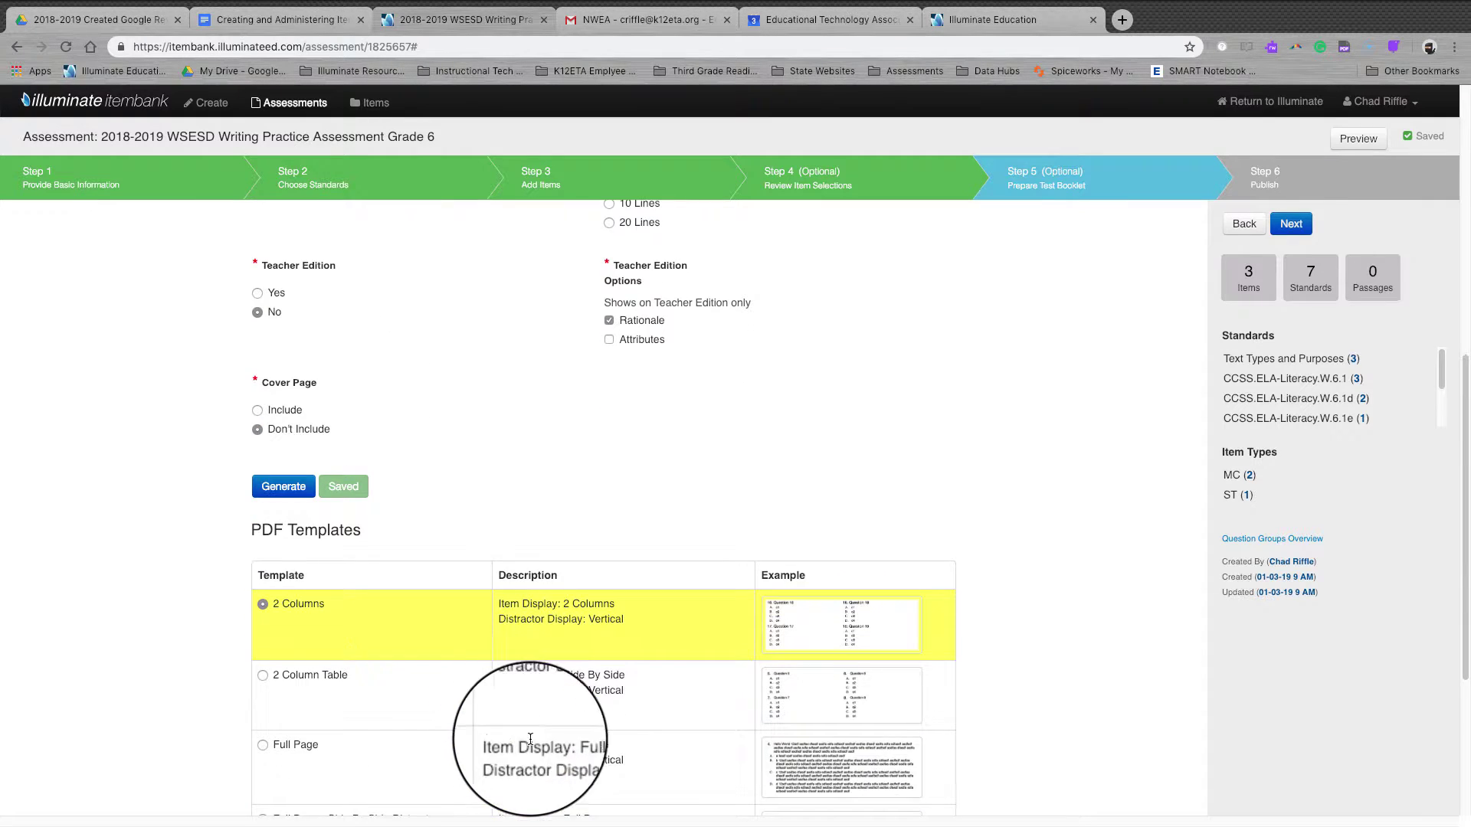
{"action": "scroll", "coordinate": [801, 717], "scroll_direction": "down", "scroll_amount": 1}
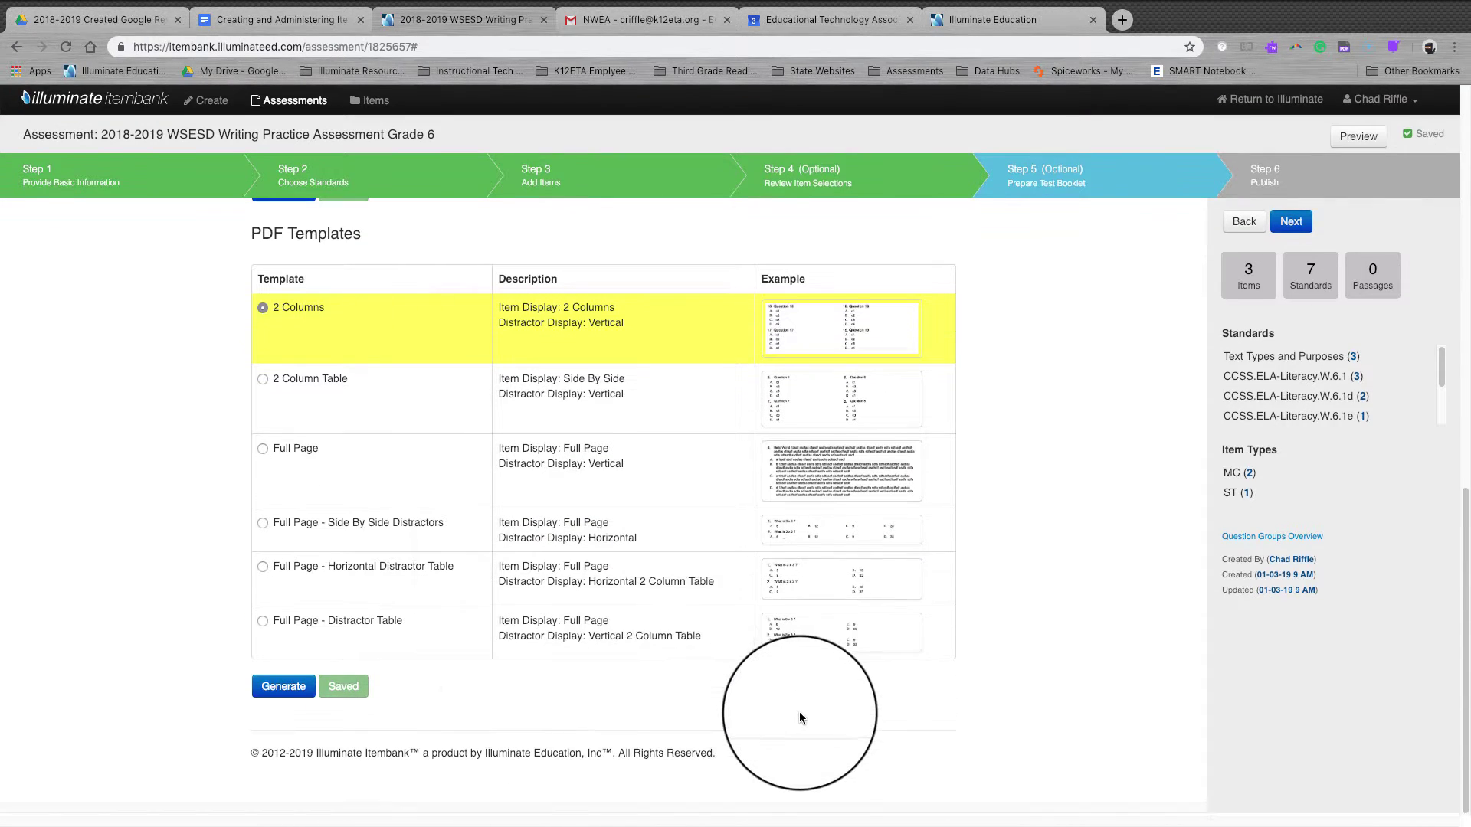
{"action": "scroll", "coordinate": [628, 570], "scroll_direction": "up", "scroll_amount": 7}
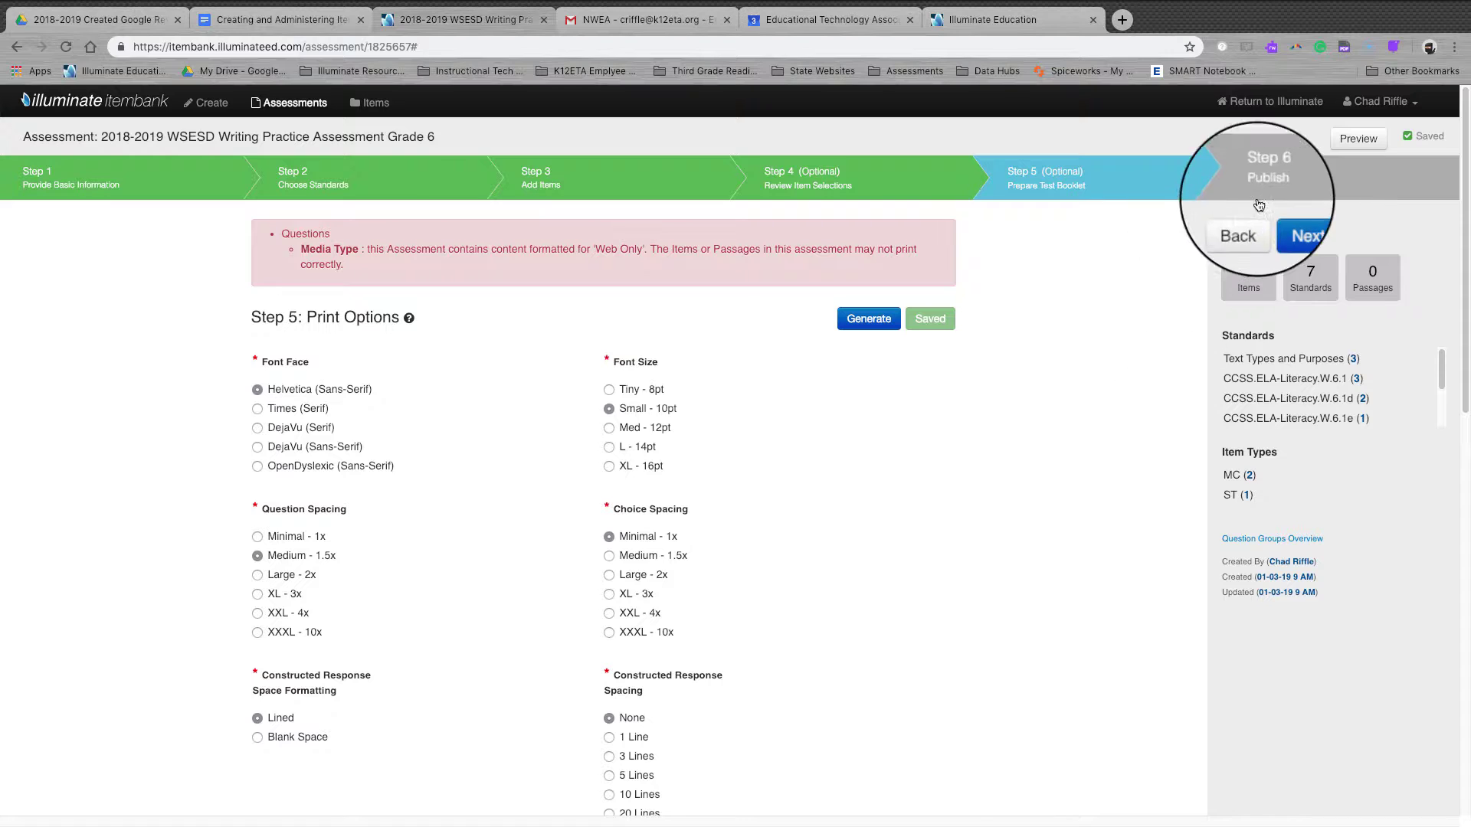
Step: Go on to the final stage, look over the data analysis options and materials, and publish the assessment
{"action": "left_click", "coordinate": [1297, 224]}
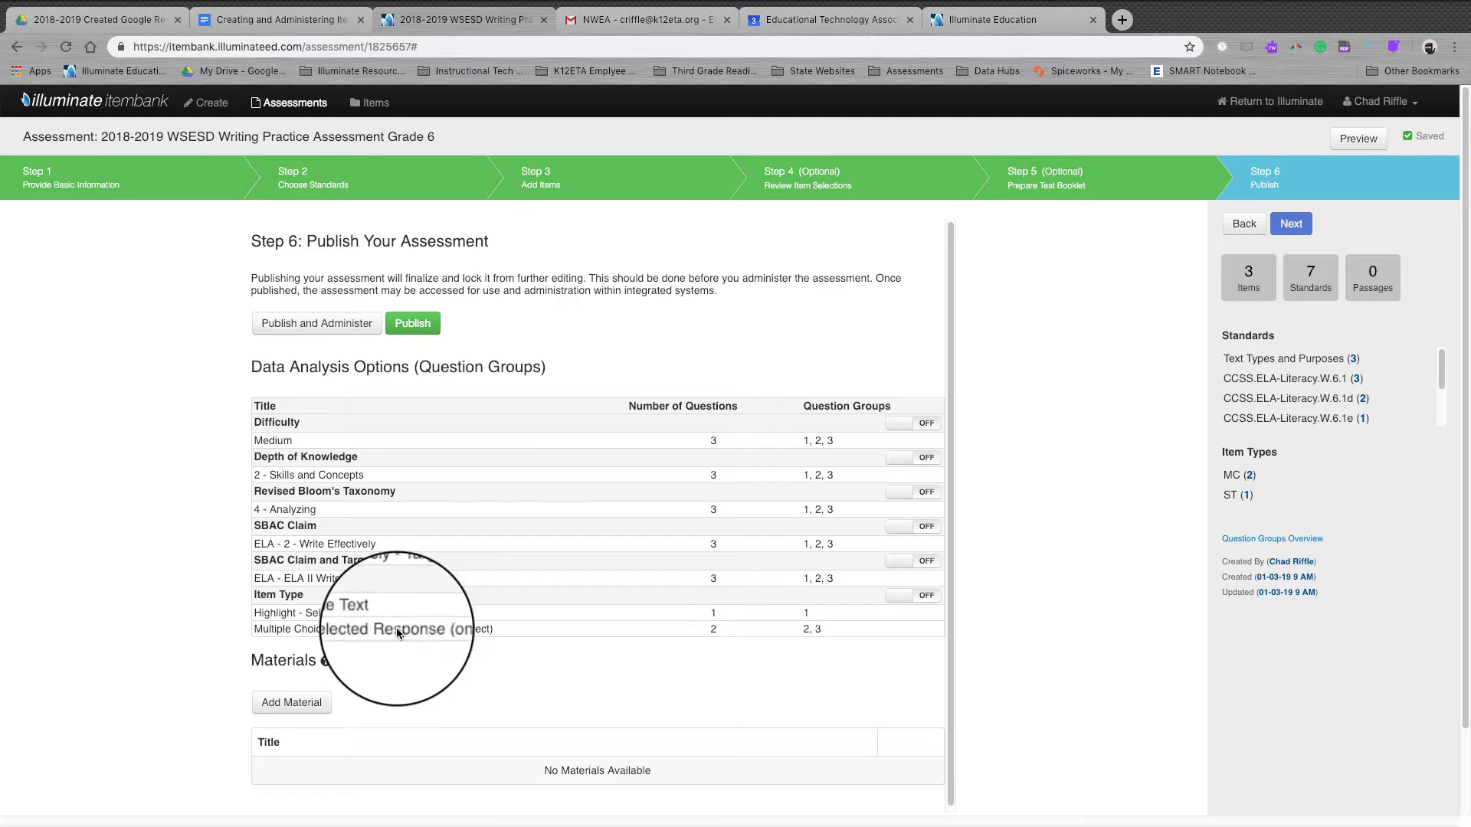
{"action": "scroll", "coordinate": [459, 667], "scroll_direction": "down", "scroll_amount": 1}
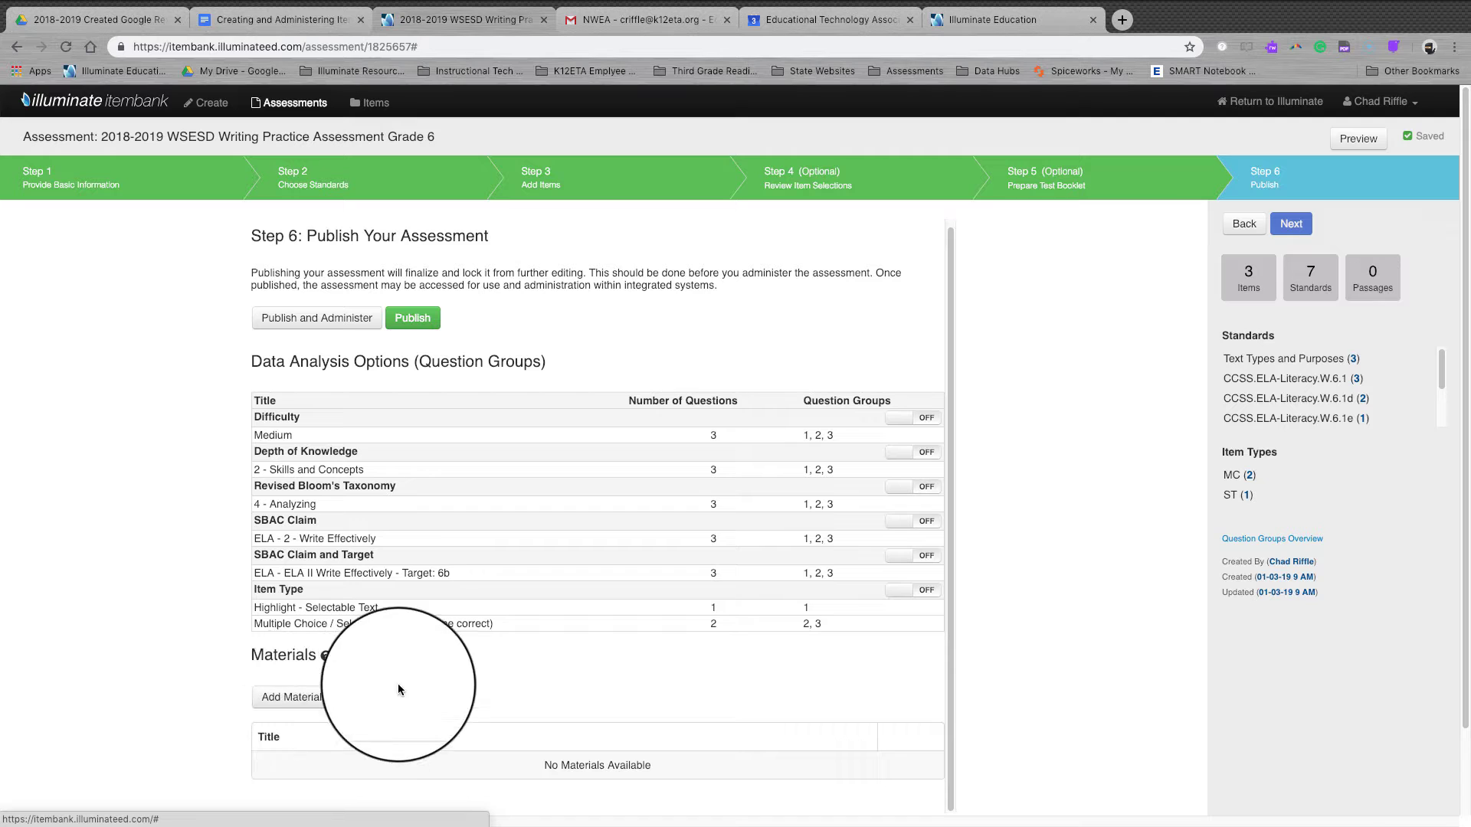
{"action": "left_click", "coordinate": [426, 323]}
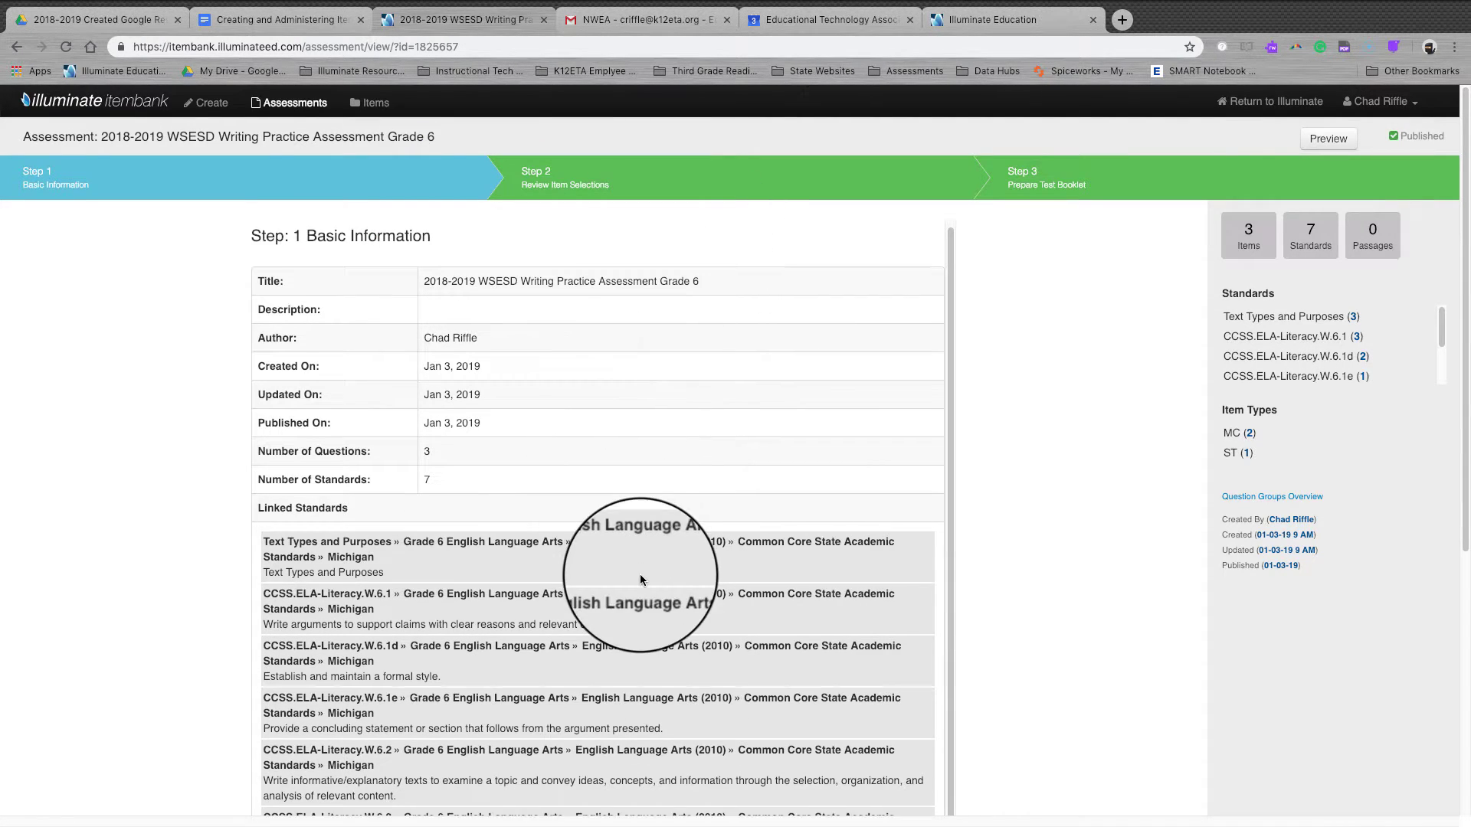
Step: Look through the published assessment's item selections, then open its test booklet print options
{"action": "left_click", "coordinate": [692, 185]}
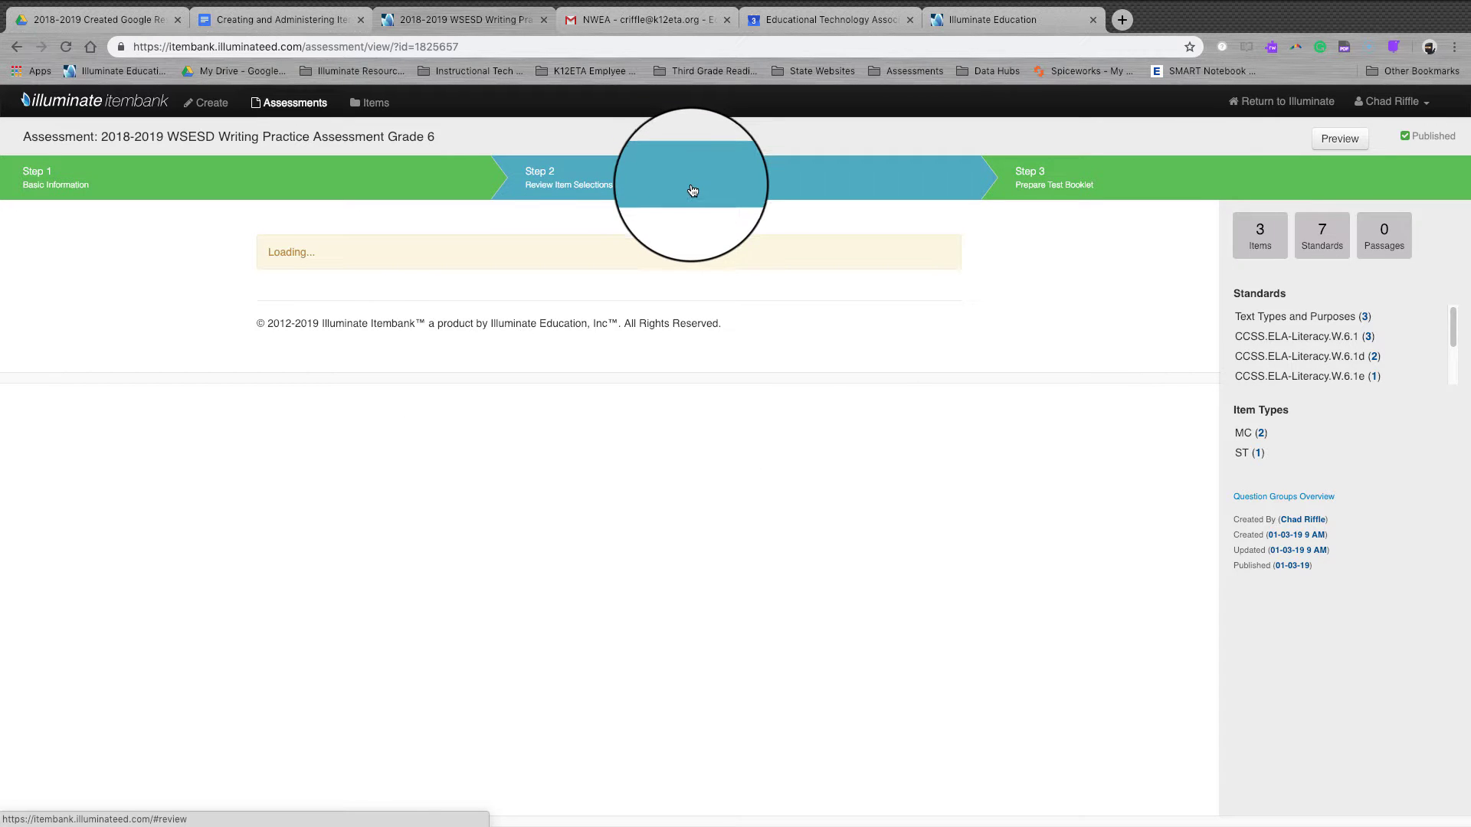
{"action": "scroll", "coordinate": [594, 642], "scroll_direction": "down", "scroll_amount": 3}
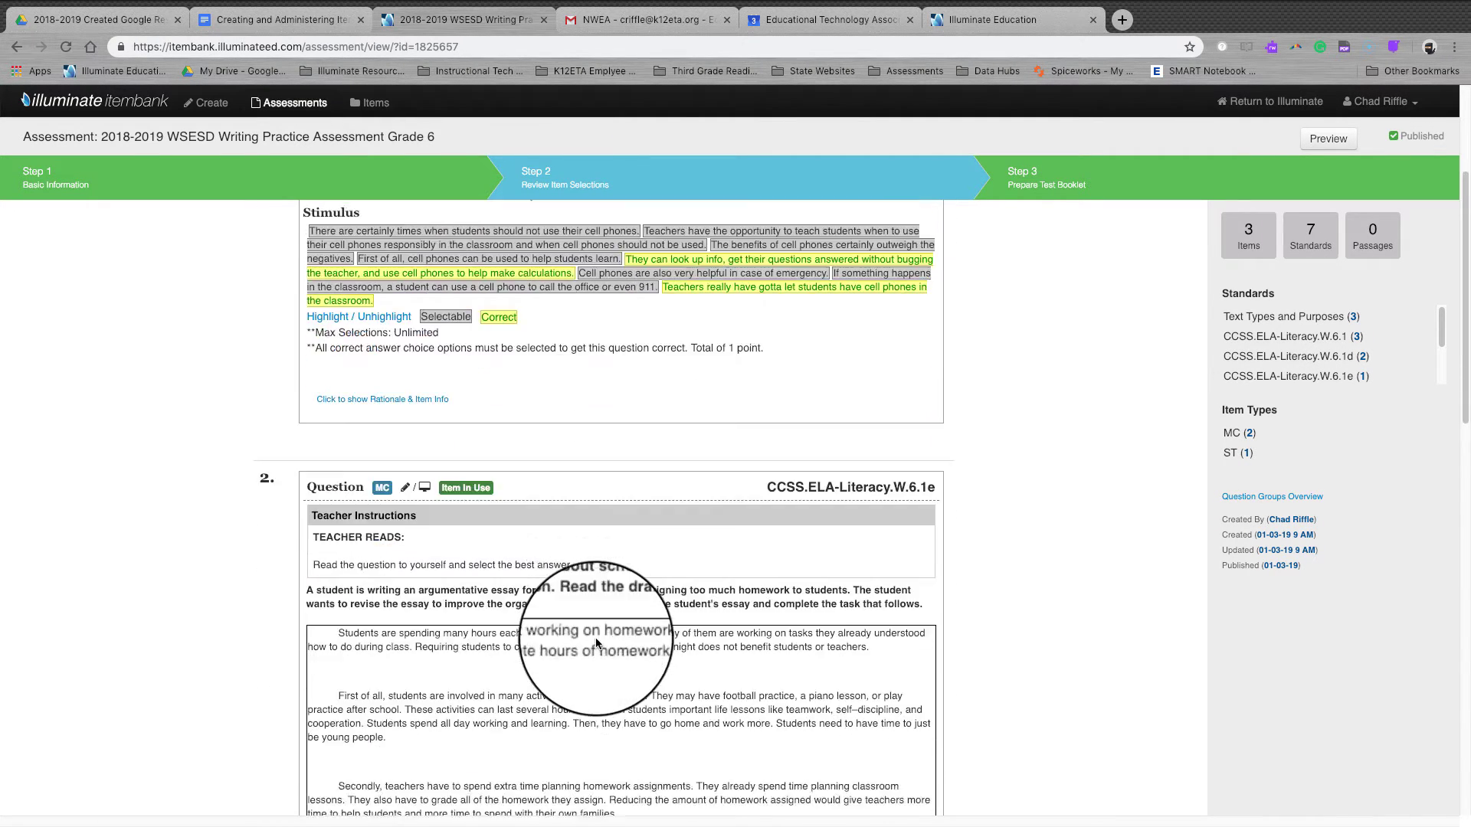
{"action": "scroll", "coordinate": [596, 644], "scroll_direction": "down", "scroll_amount": 7}
{"action": "left_click", "coordinate": [1015, 175]}
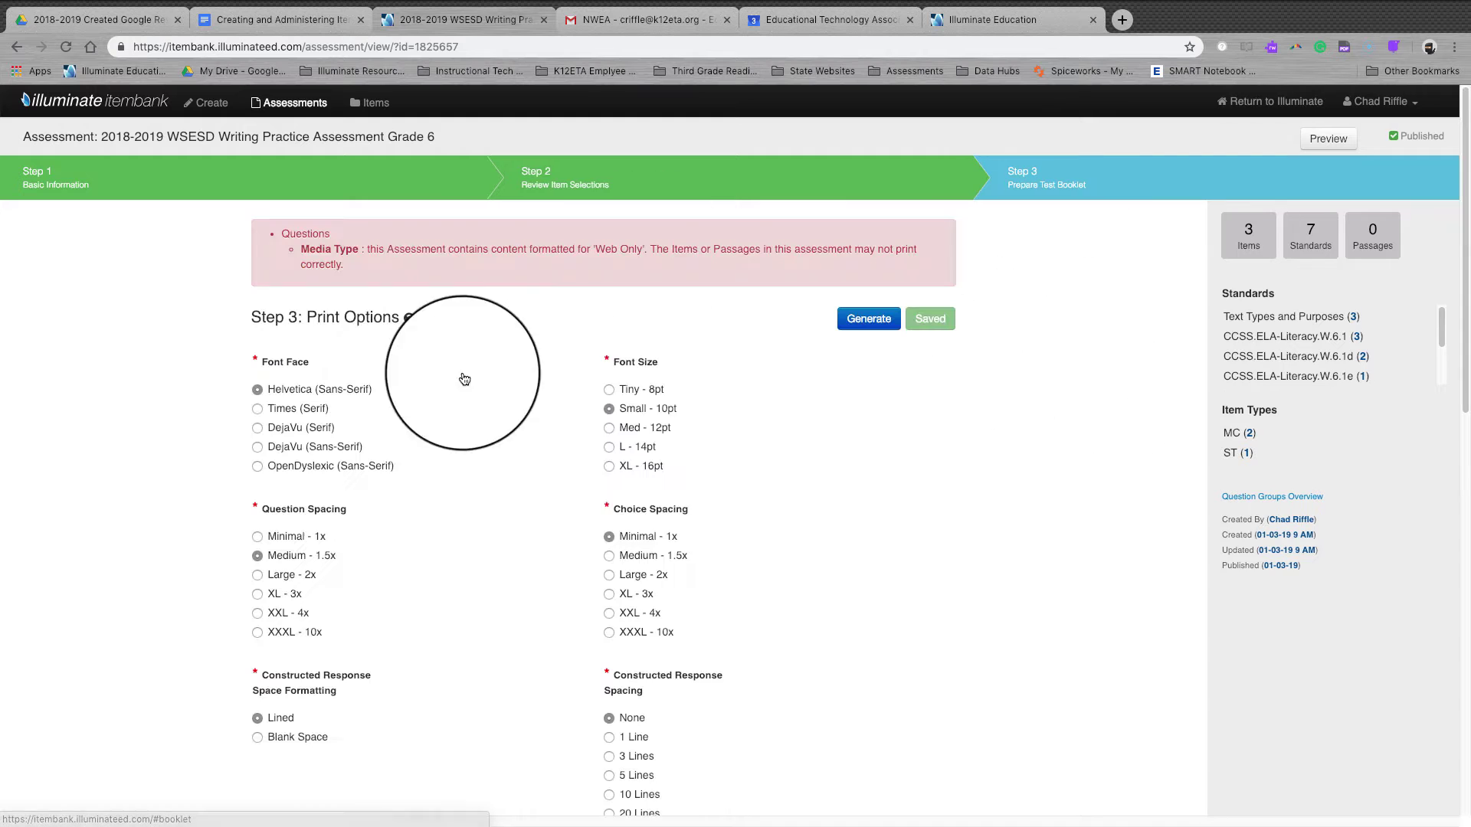